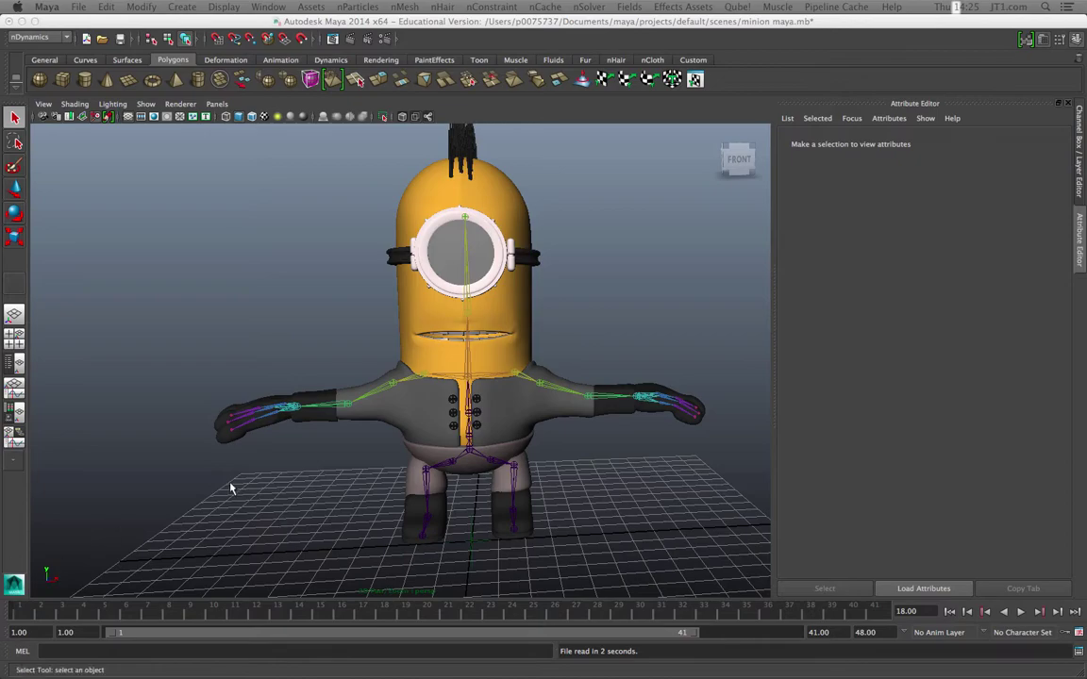
Inspect the yellow body mesh, the jumper mesh and the hips joint by selecting each one in turn
left_click_drag(230, 485, 189, 489, "alt")
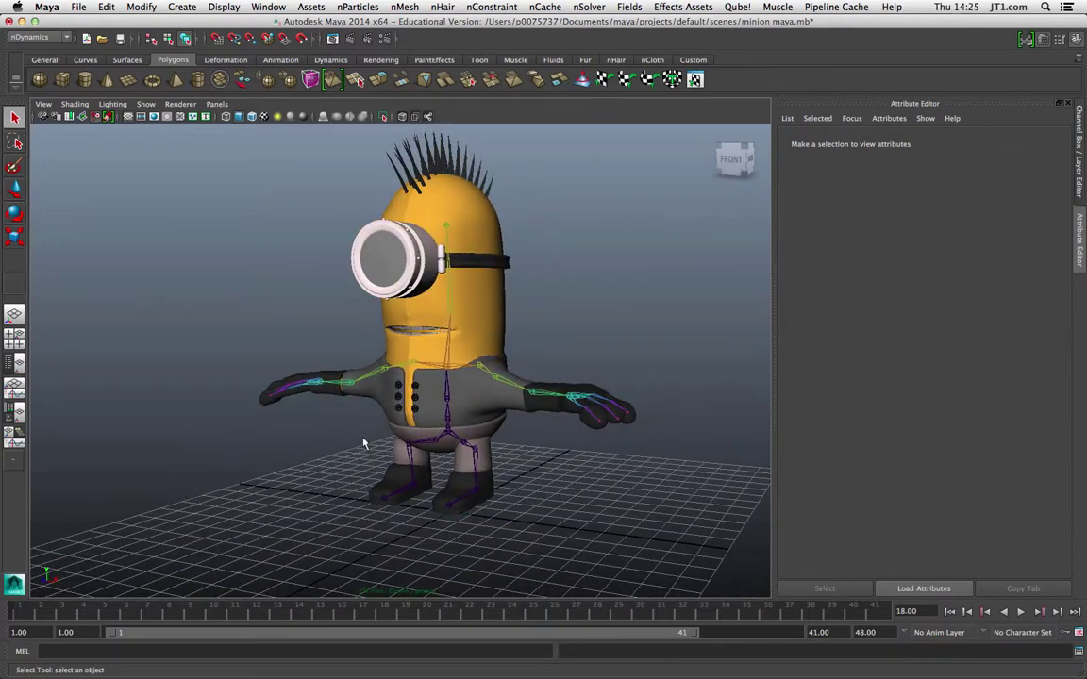
left_click(486, 322)
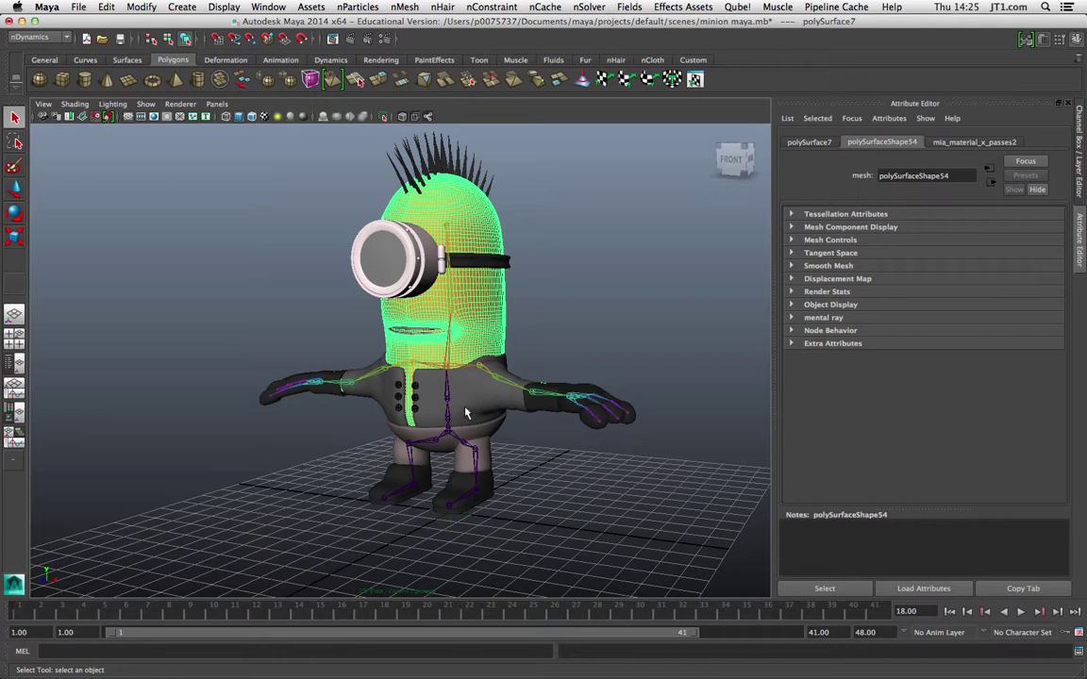
left_click(466, 412)
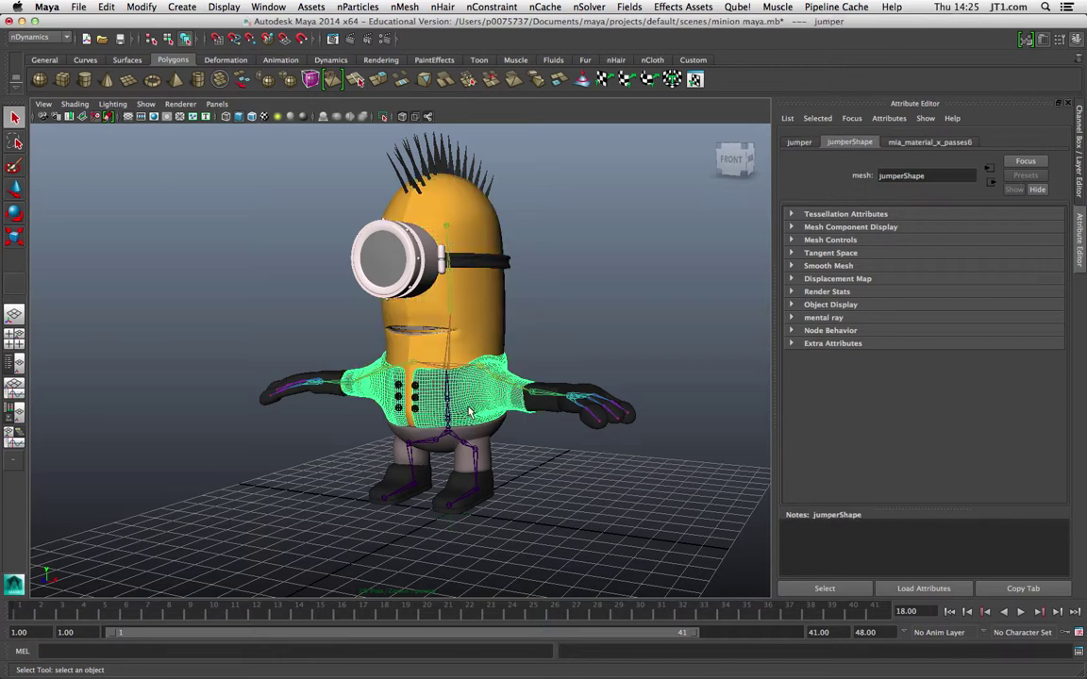
left_click(450, 439)
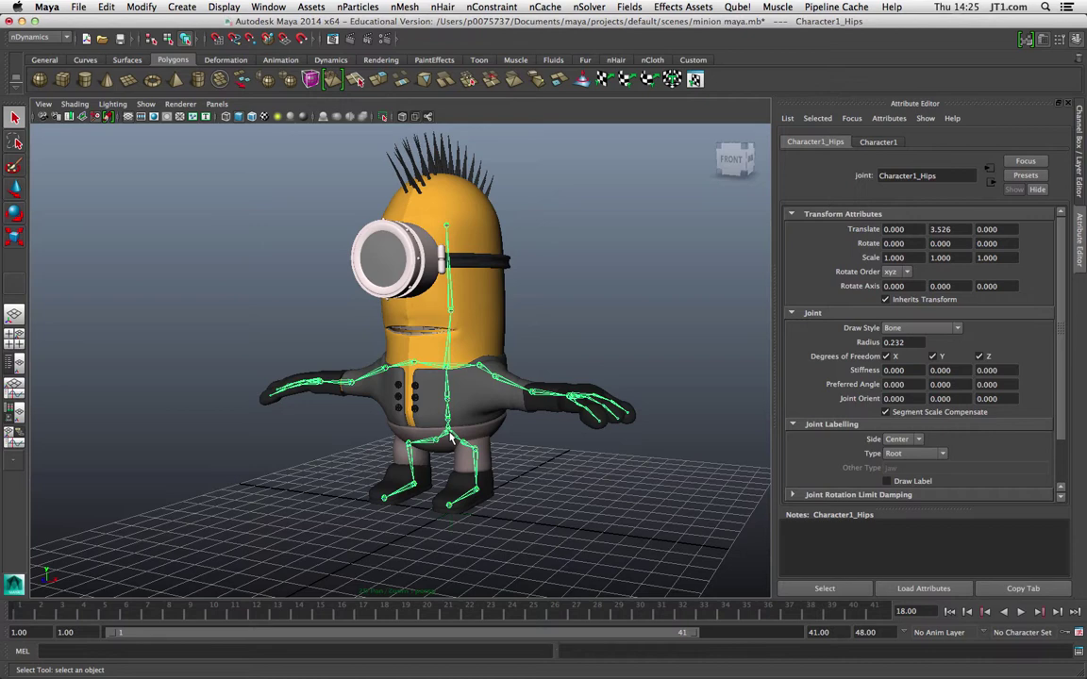
left_click_drag(450, 439, 465, 453, "alt")
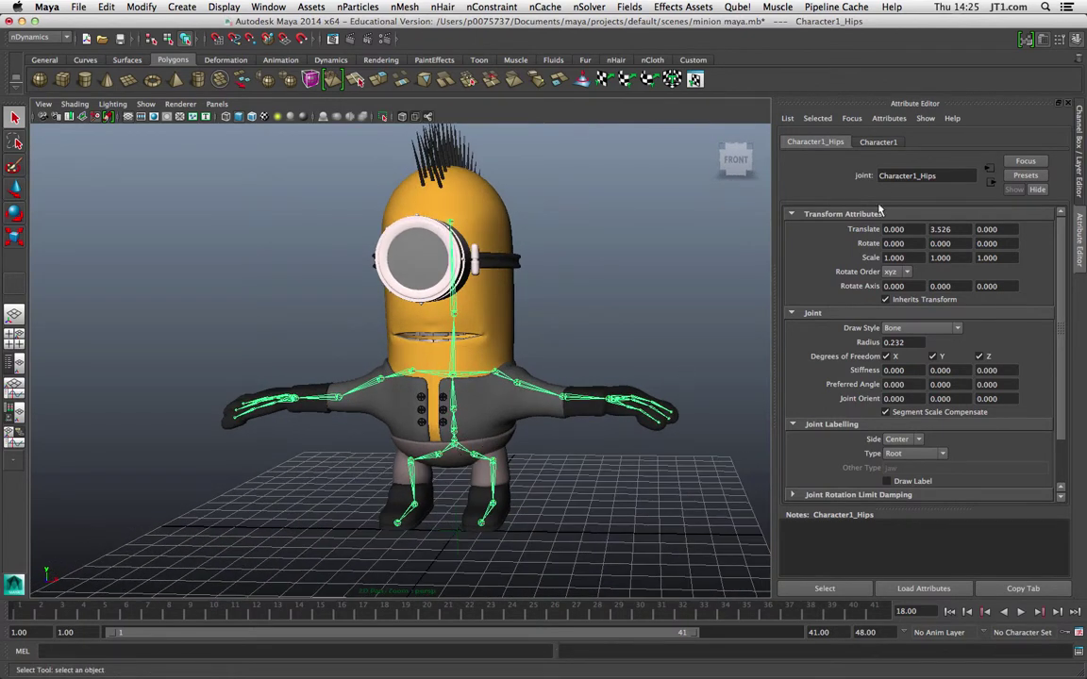
Try rotating the character's left arm joint by about 48.7 degrees around Y, and undo the rotation
left_click(517, 386)
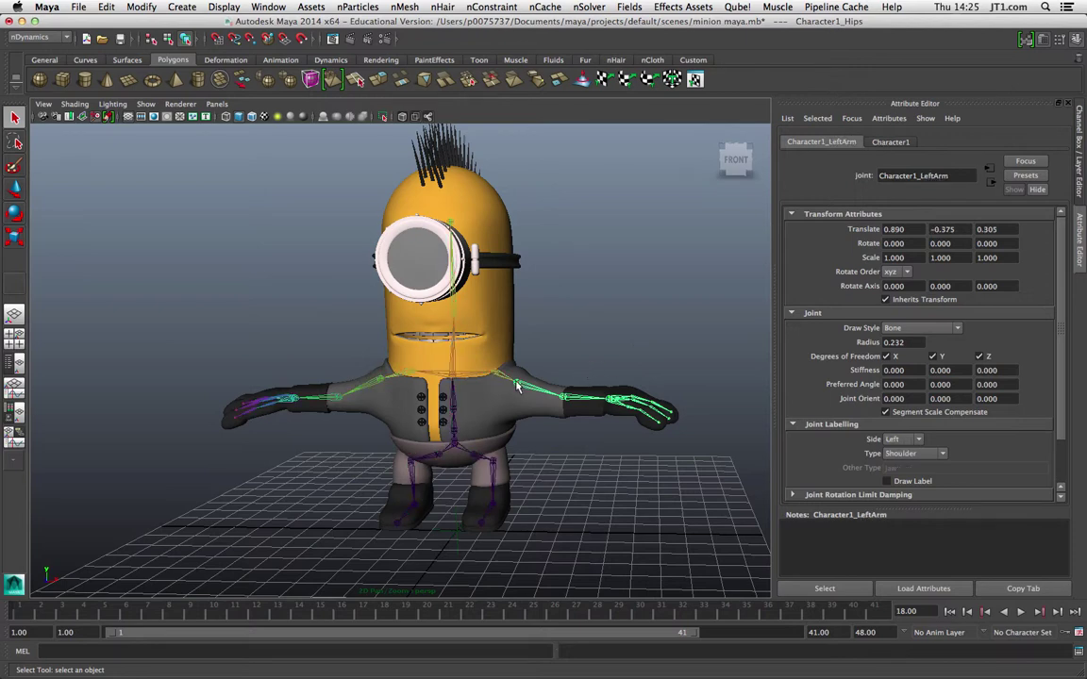
left_click_drag(498, 317, 513, 379, "alt")
scroll(546, 370, "down", 5)
scroll(547, 370, "up", 7)
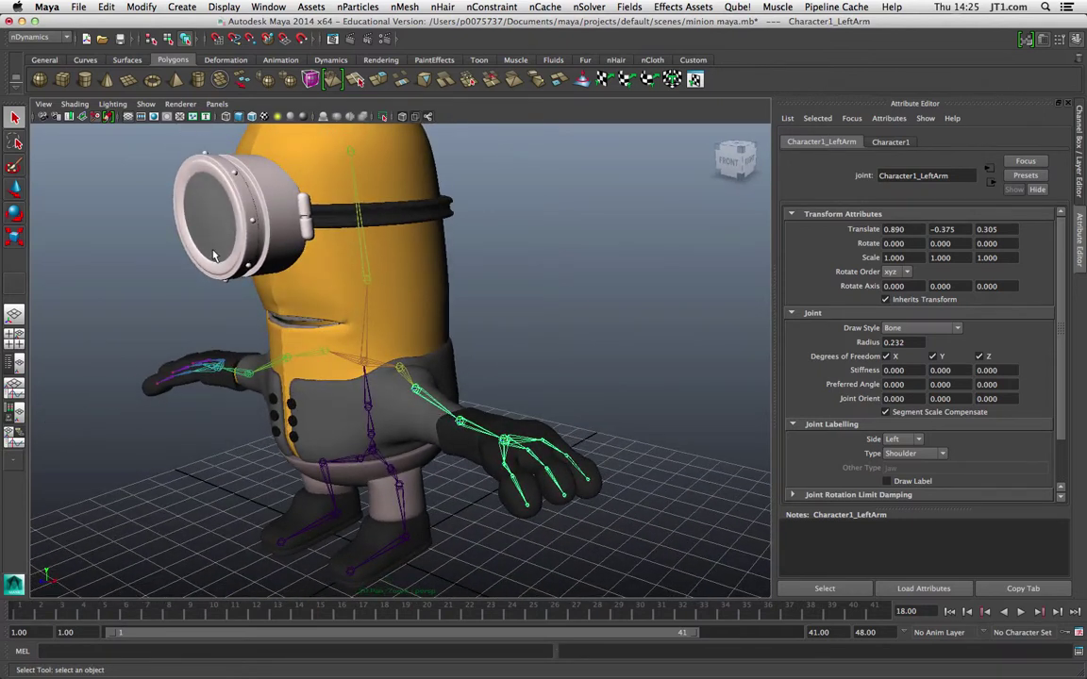
left_click(14, 212)
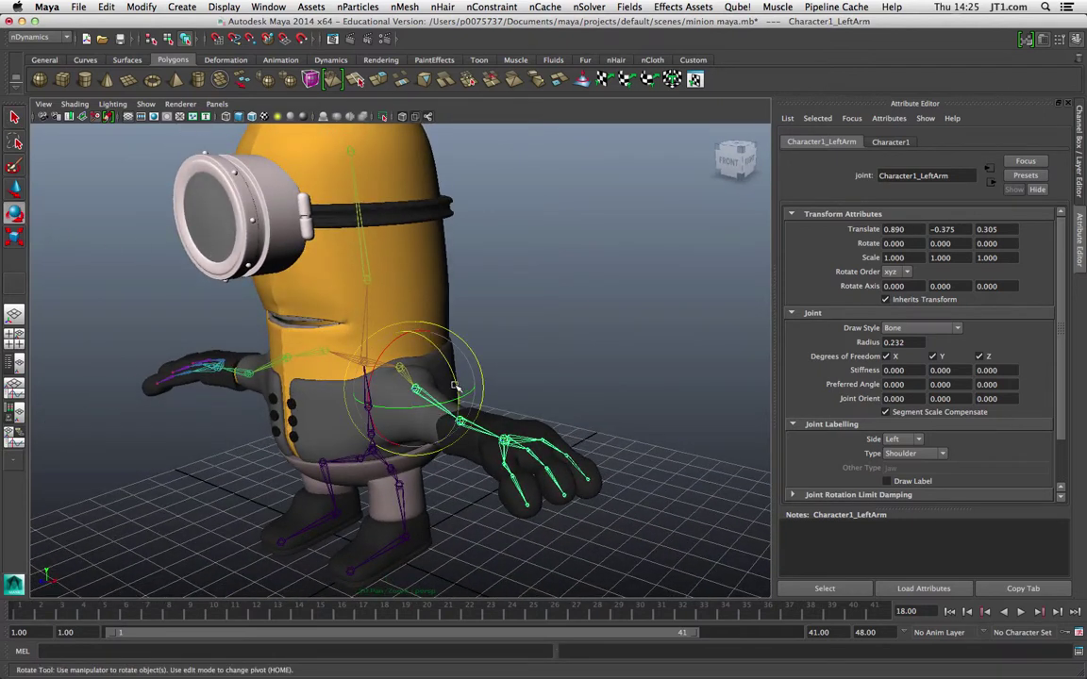
left_click_drag(450, 402, 490, 402)
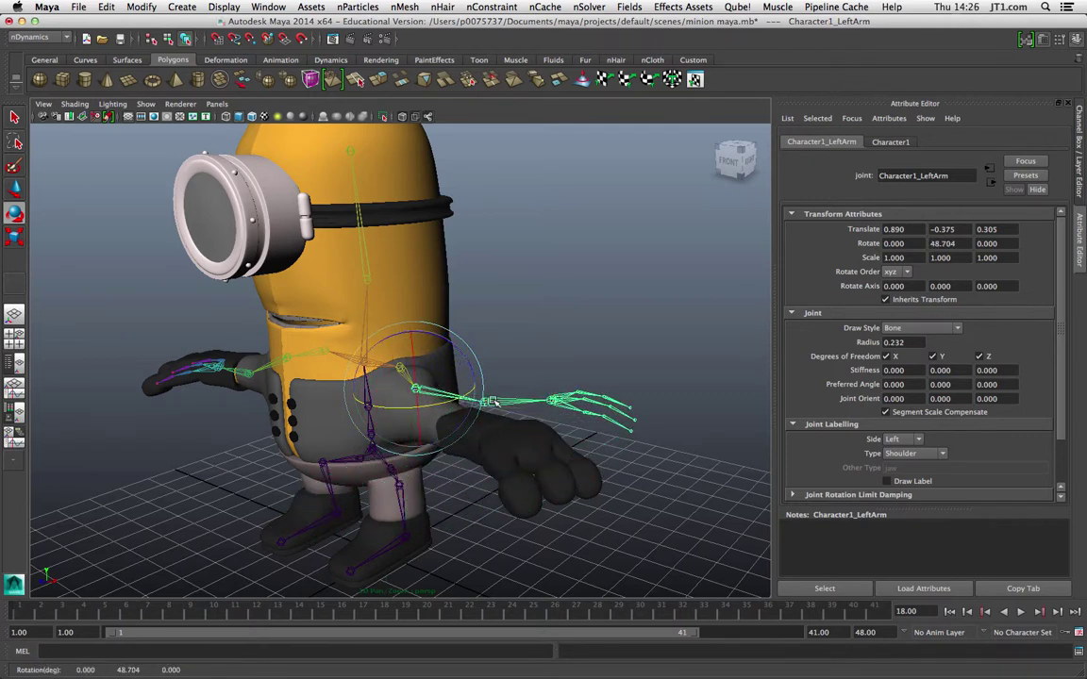
key("z")
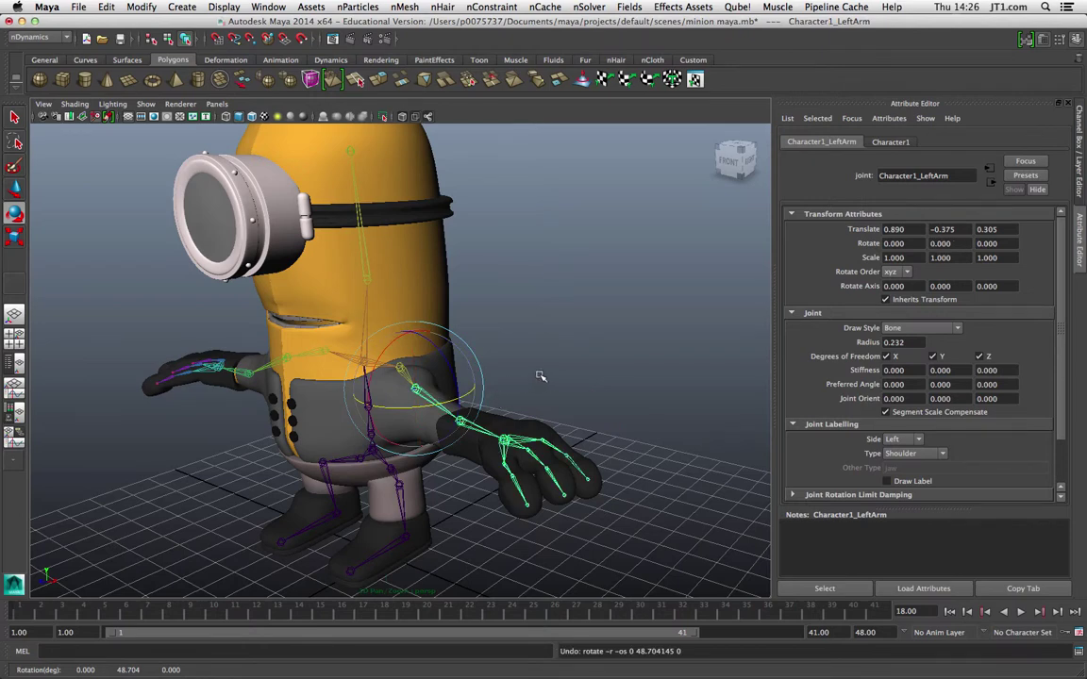
Examine how the jumper and gloves meshes line up with the arm and finger joints
left_click_drag(487, 339, 526, 339, "alt")
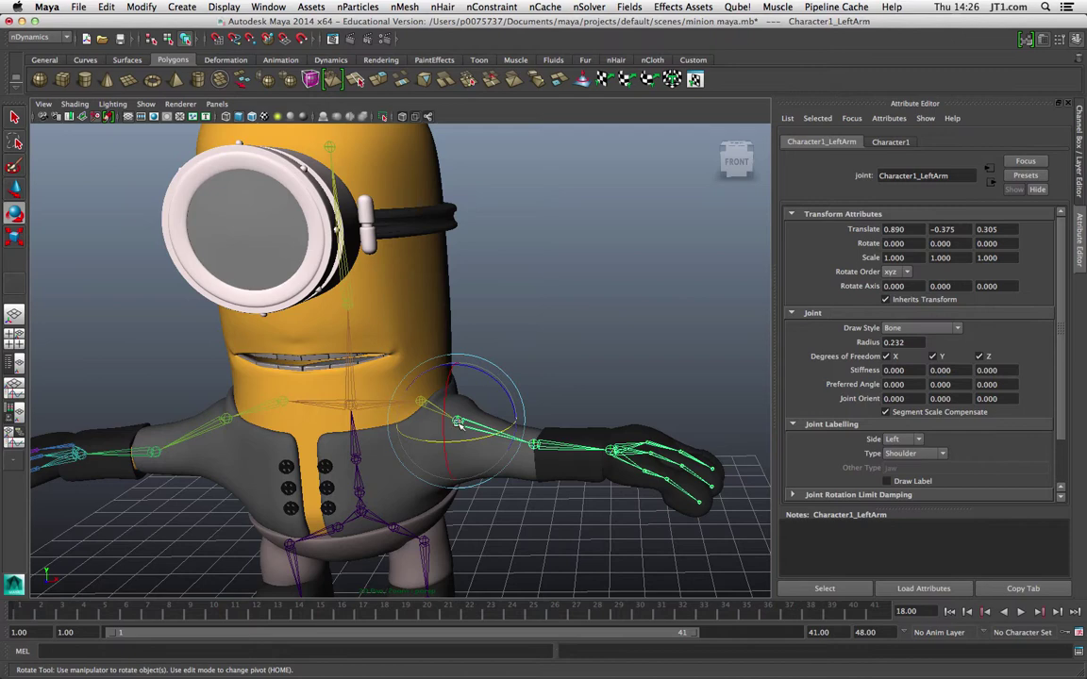
left_click_drag(494, 345, 638, 284, "alt")
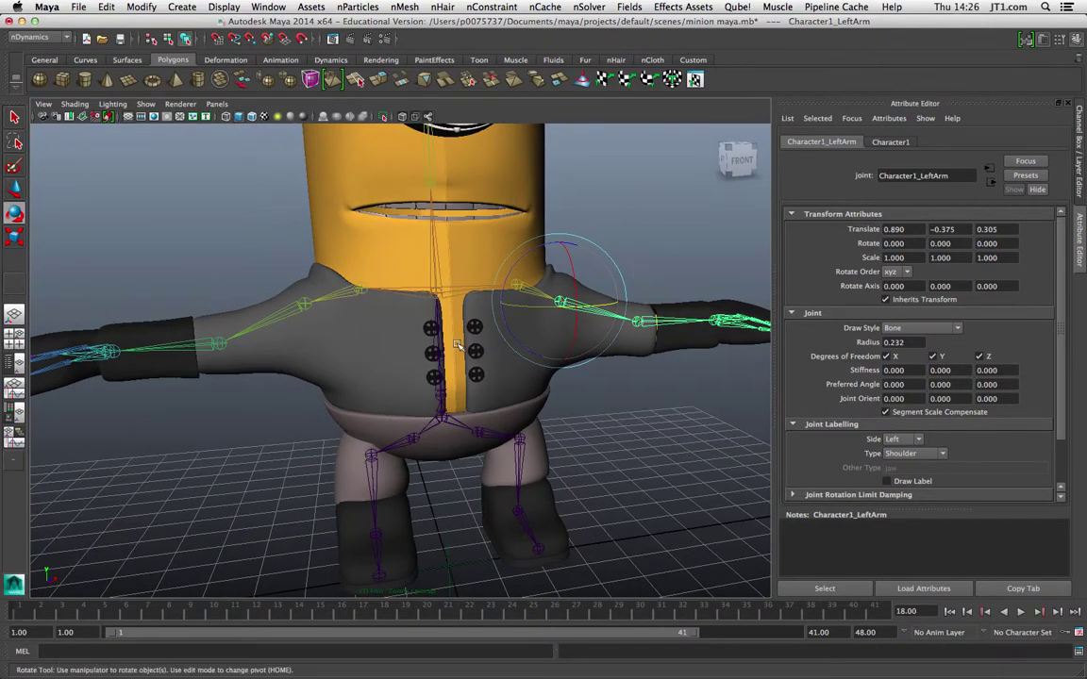
left_click(315, 359)
left_click(168, 333)
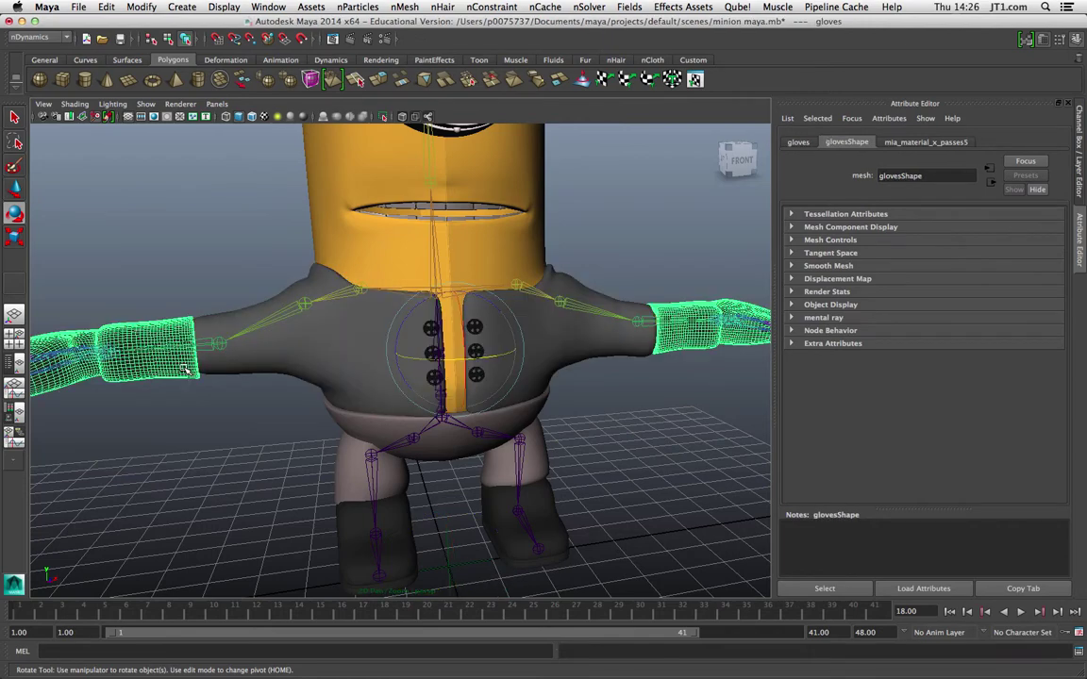
left_click_drag(104, 360, 349, 345, "alt")
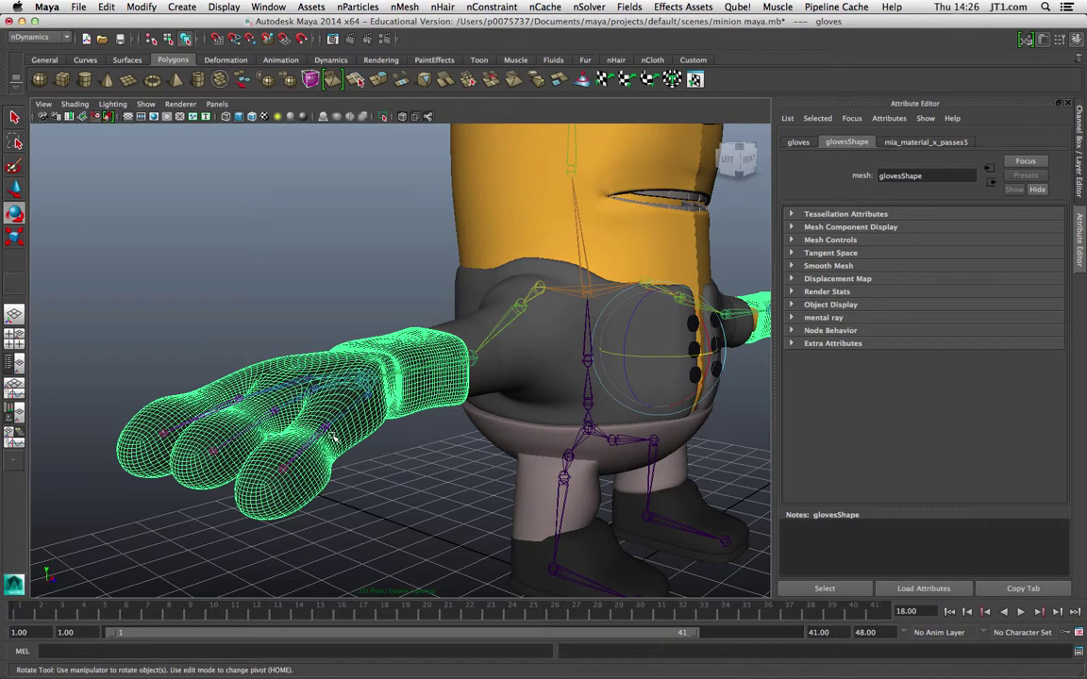
left_click_drag(301, 395, 268, 463, "alt")
scroll(325, 446, "up", 3)
scroll(324, 446, "down", 8)
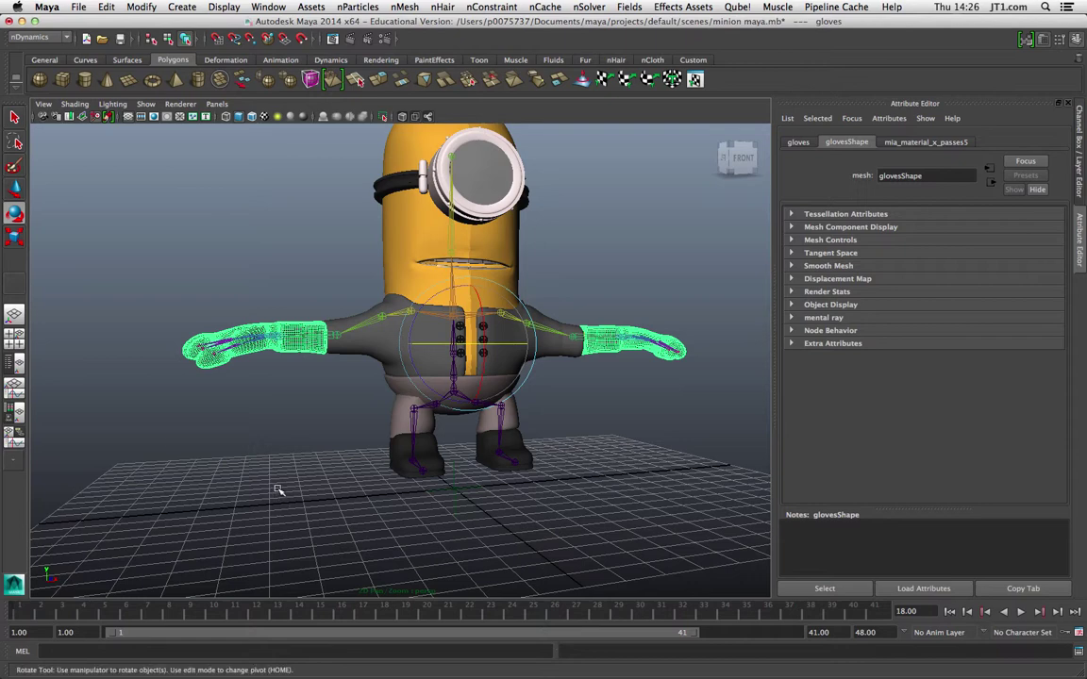
Show the Outliner beside the perspective view and expand main_body down to polySurface7
left_click(15, 363)
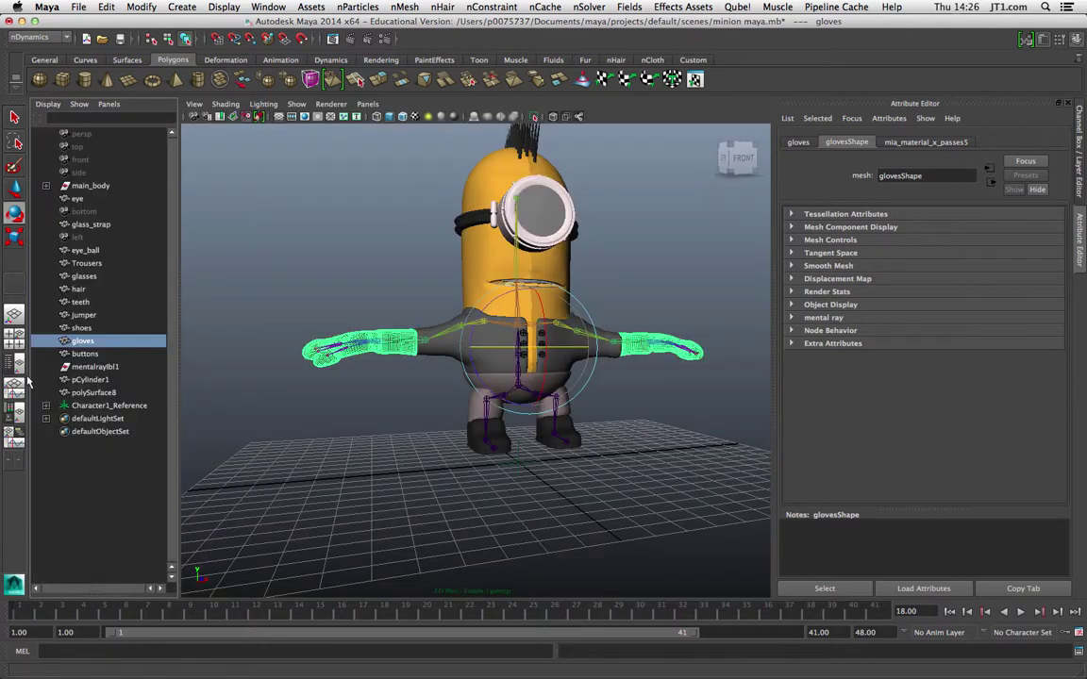
left_click(45, 186)
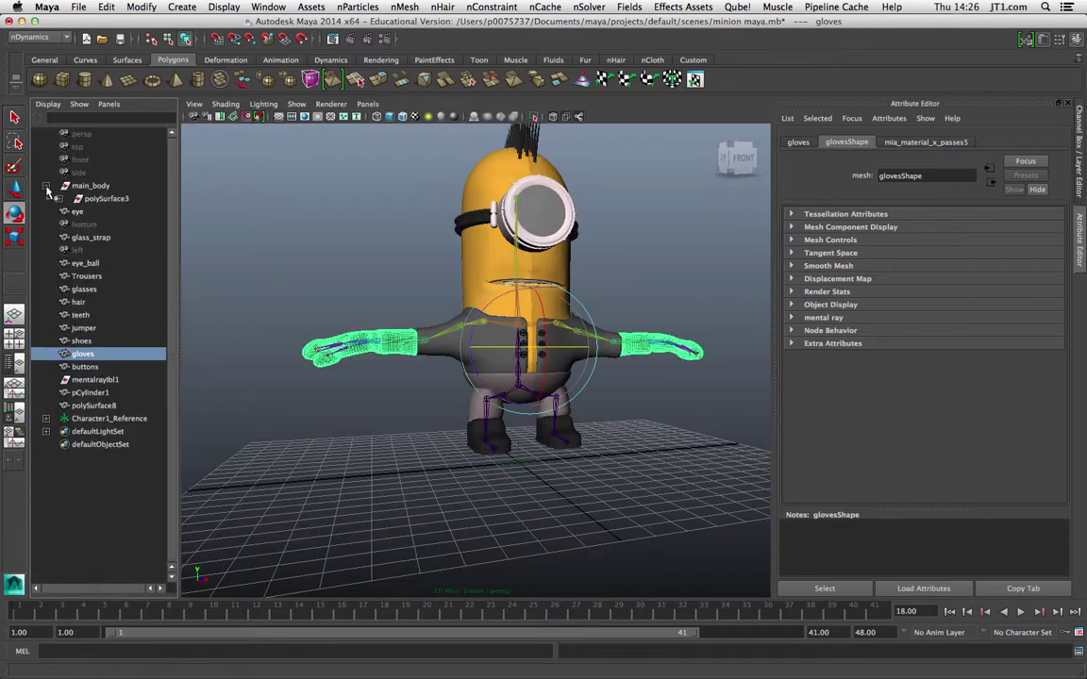
left_click(59, 198)
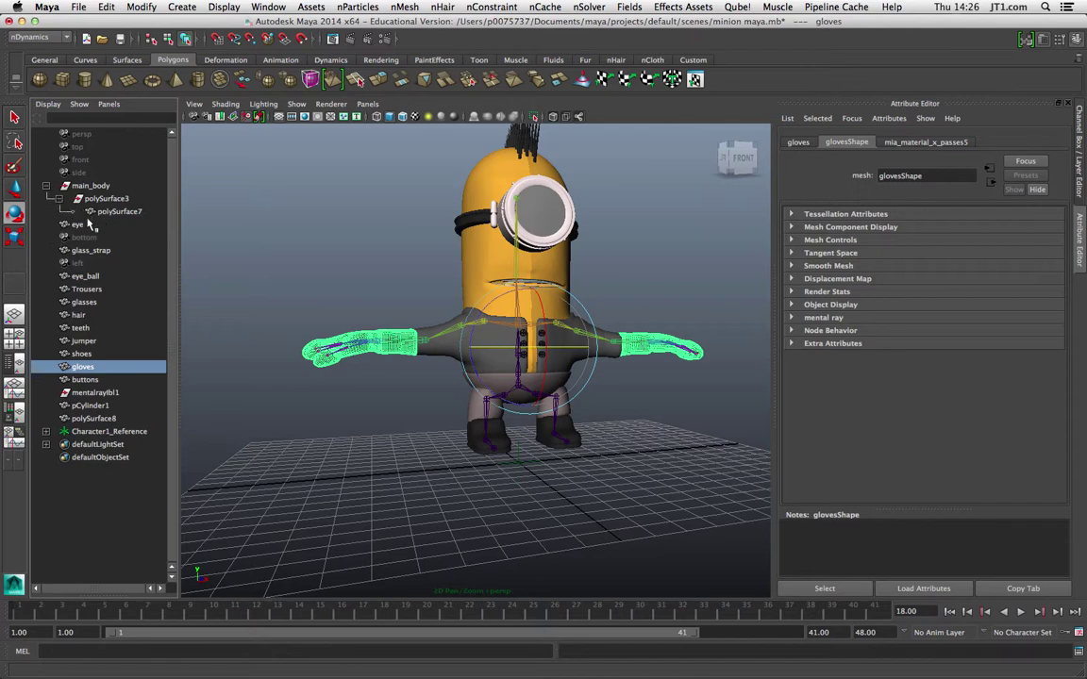
Review the objects from polySurface7 to polySurface8 in the Outliner, checking the bottom and left cameras individually
left_click(90, 419)
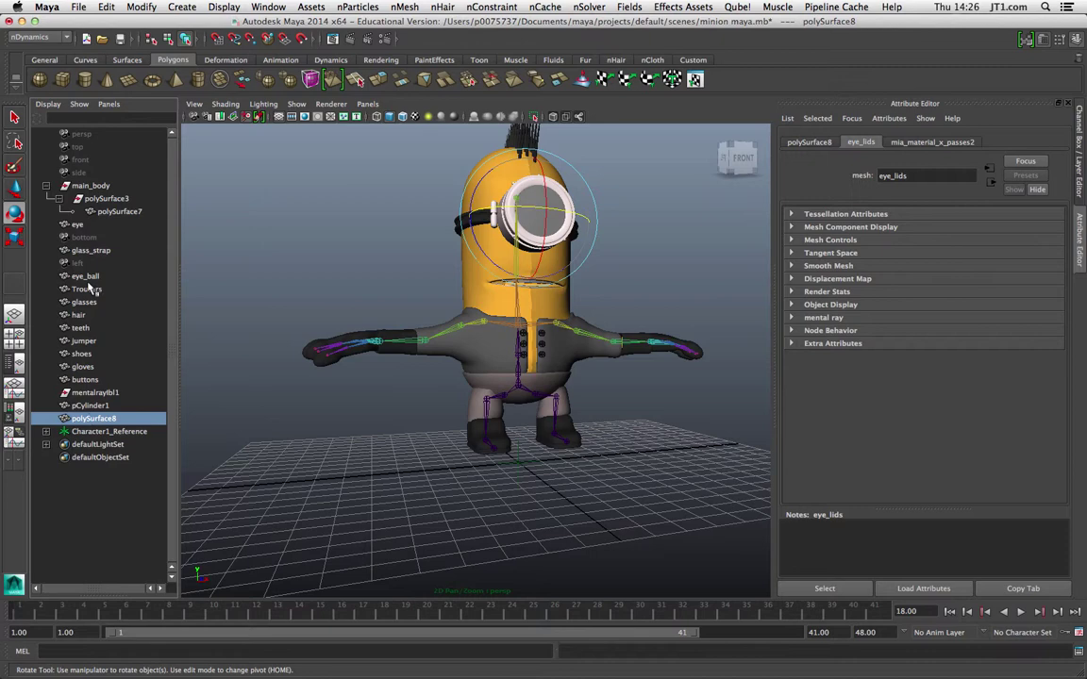
left_click(99, 212, "shift")
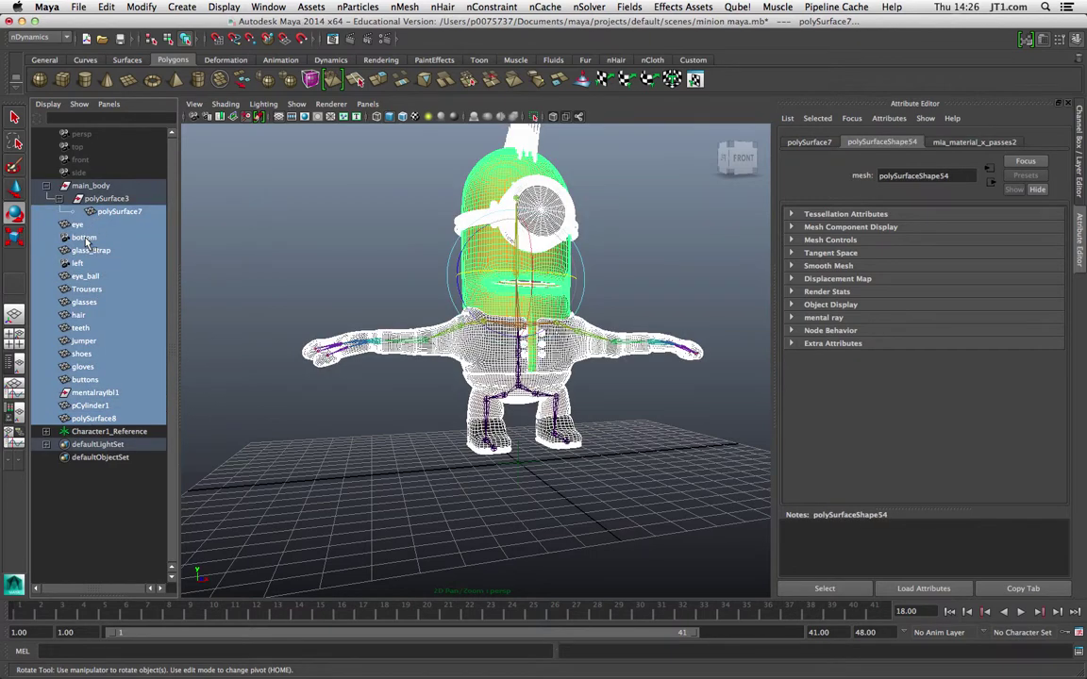
left_click(84, 238)
left_click(79, 264)
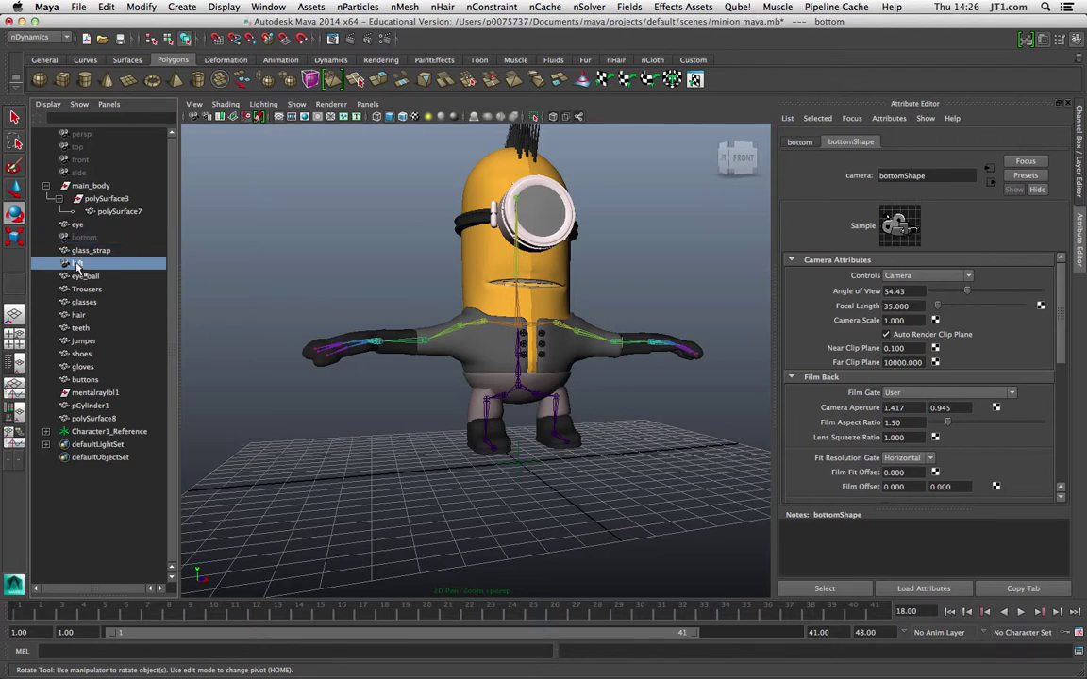
left_click(84, 236)
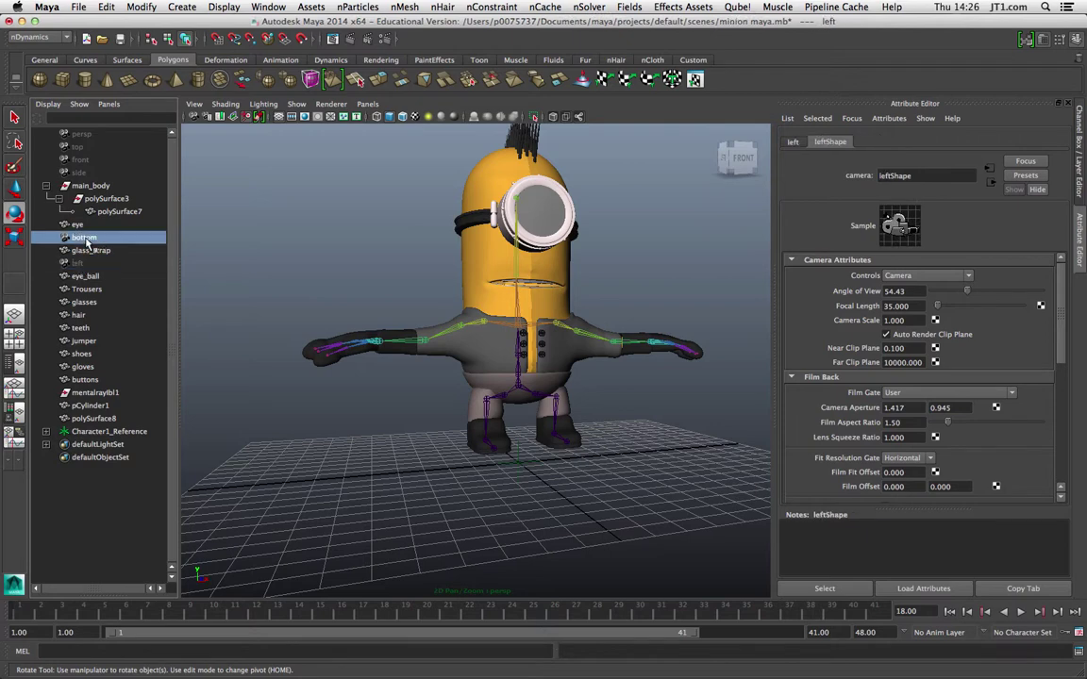
Select every object from main_body through polySurface8 and examine the highlighted meshes around the skeleton
left_click(86, 185)
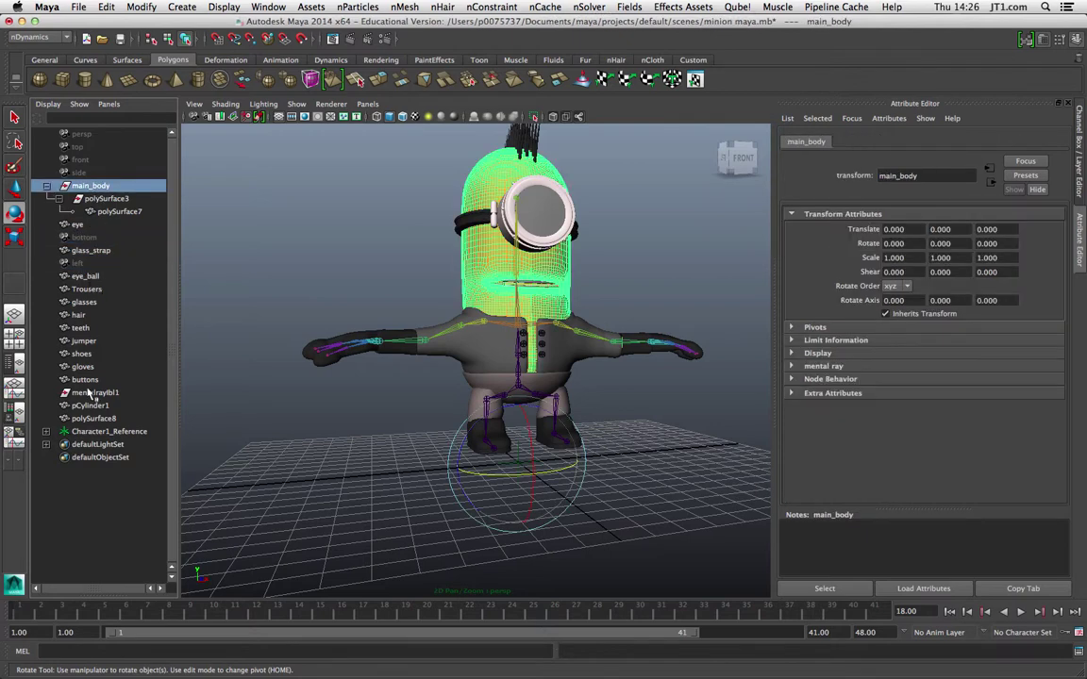
left_click(91, 418, "shift")
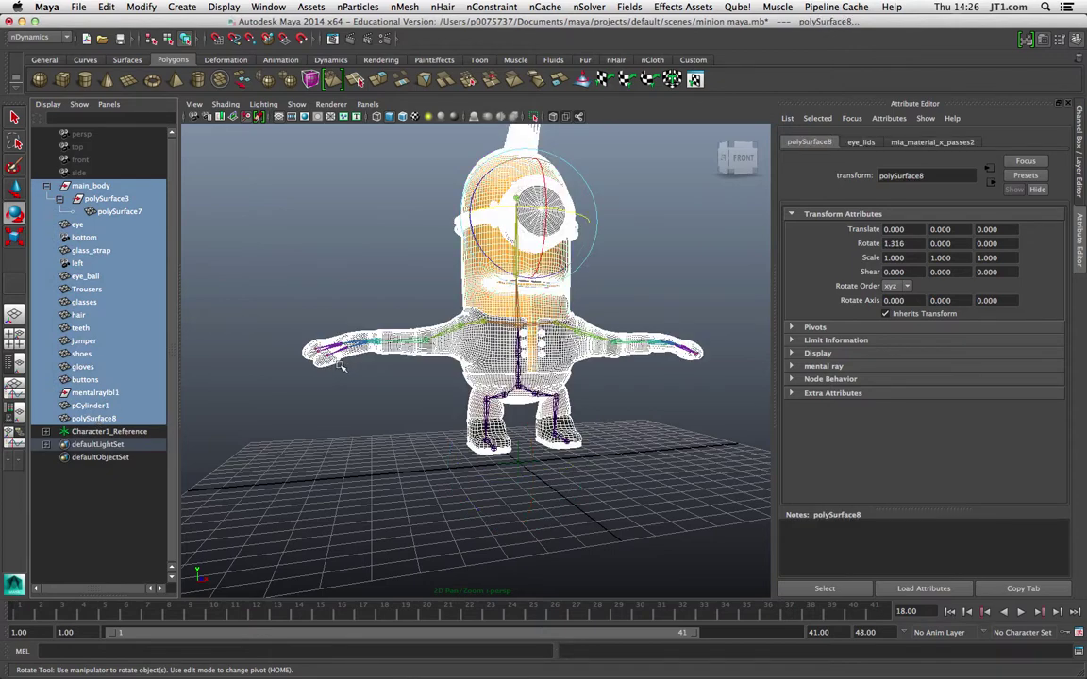
scroll(478, 376, "up", 3)
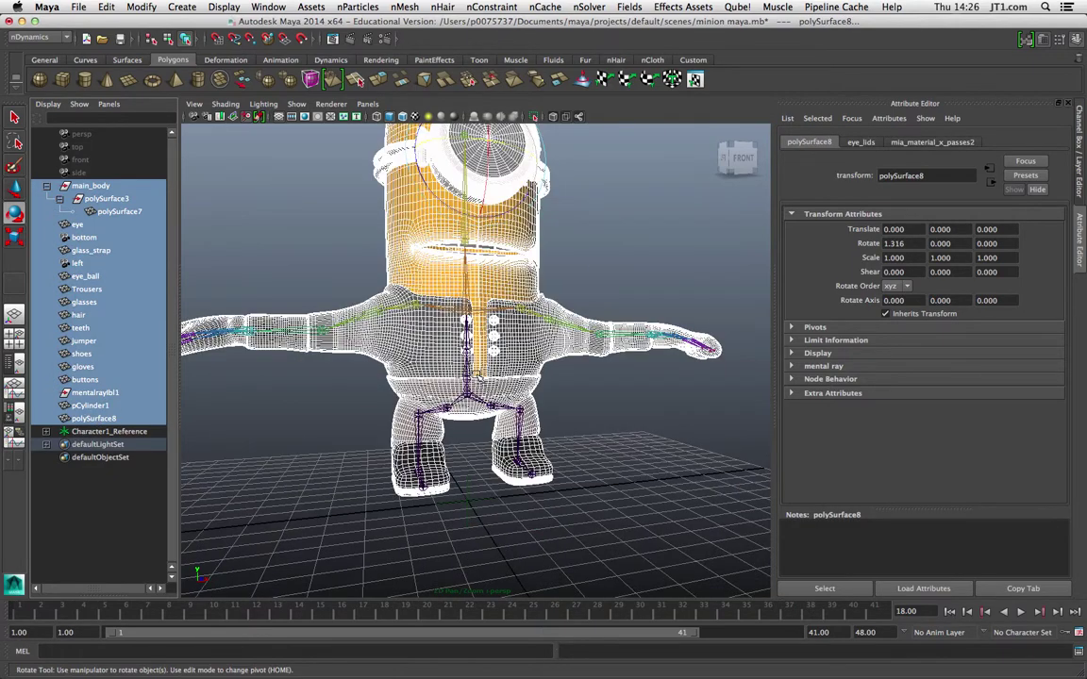
left_click_drag(479, 375, 457, 327, "alt")
left_click_drag(618, 359, 531, 353, "alt")
middle_click_drag(605, 353, 558, 346, "alt")
scroll(525, 351, "up", 5)
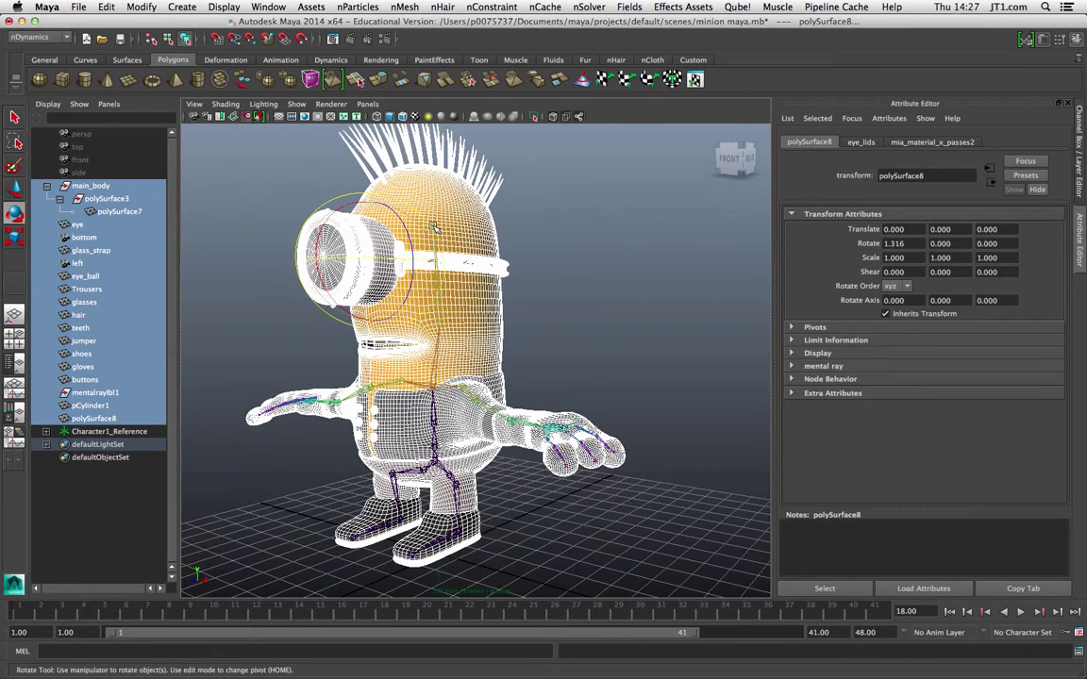
Select the head joint and expand the Character1_Reference hierarchy to reveal the hips, upper leg and spine joints
left_click(575, 233)
left_click(436, 227)
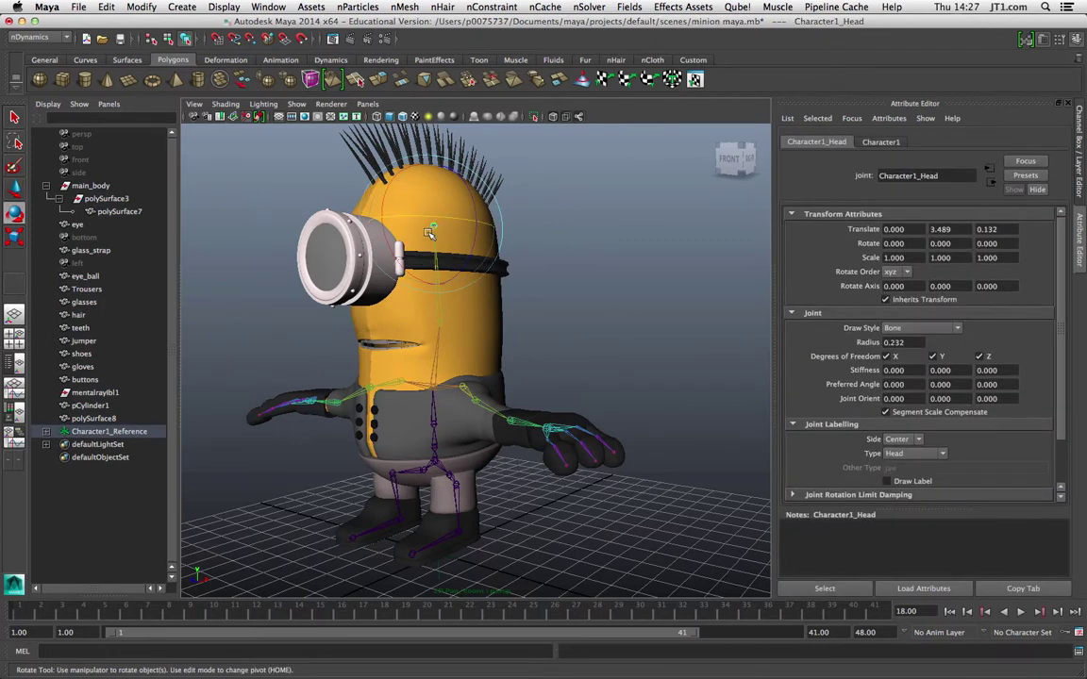
left_click(46, 431)
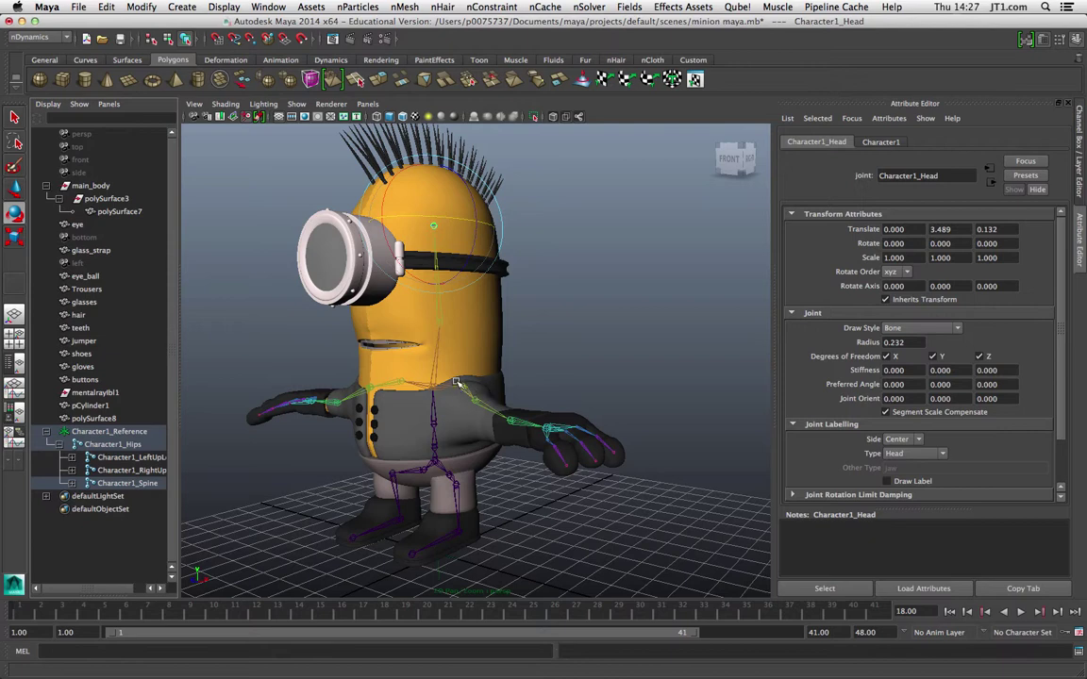
left_click_drag(515, 321, 590, 354, "alt")
middle_click_drag(557, 361, 635, 350, "alt")
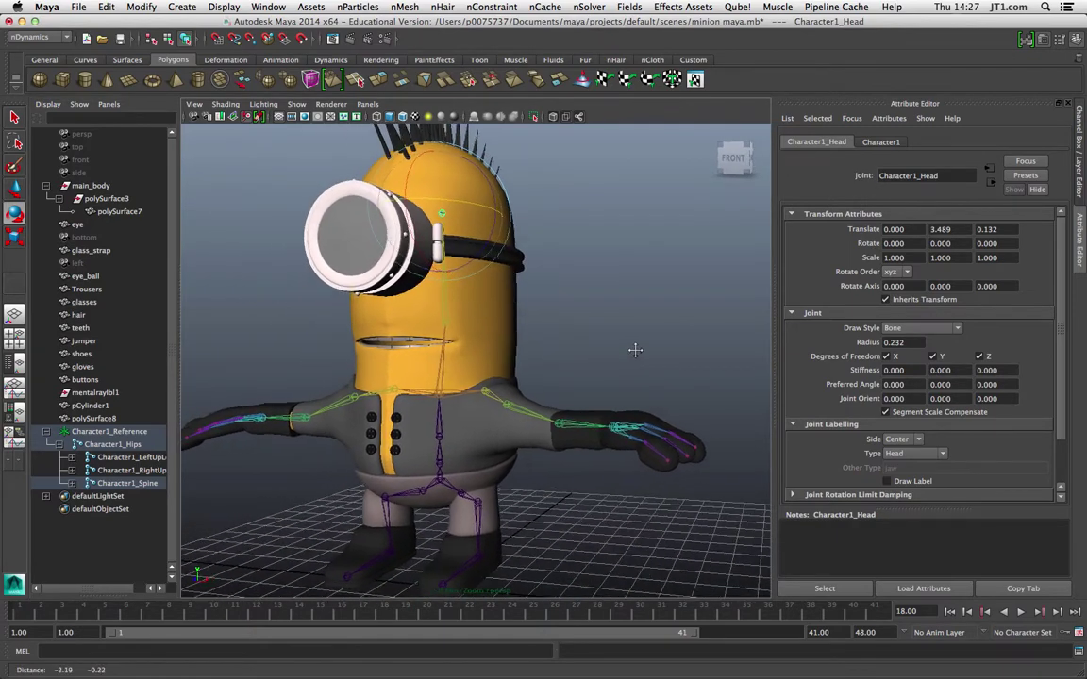
left_click_drag(540, 326, 589, 400, "alt")
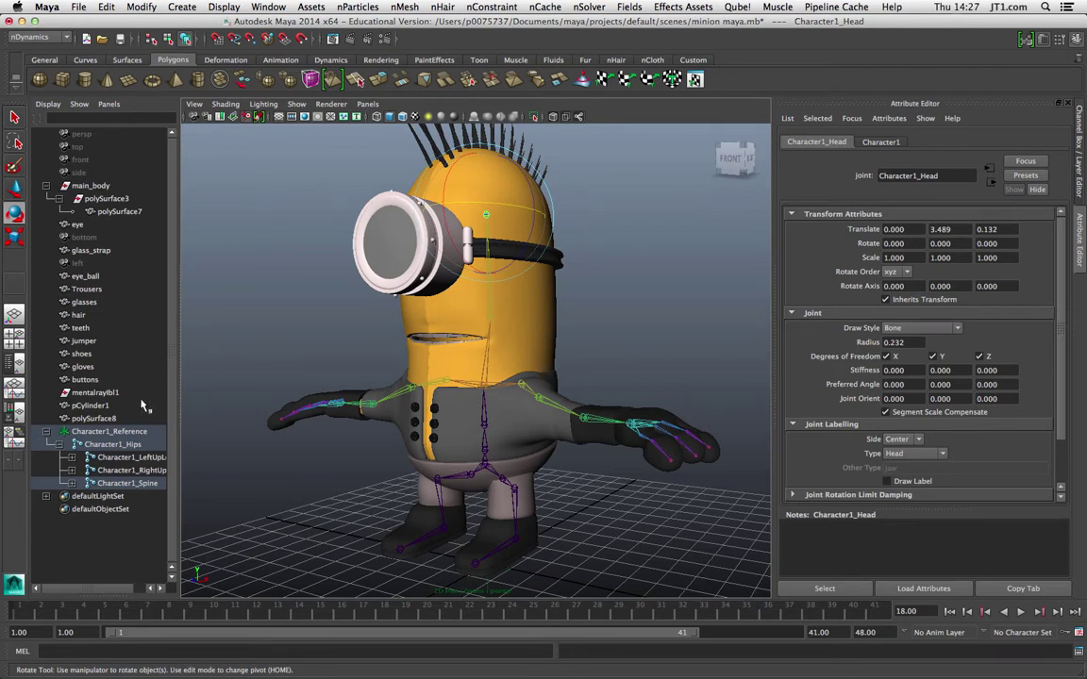
Select all objects from main_body through polySurface8 in the Outliner and switch the menu set to Polygons
left_click(94, 418)
left_click(94, 189, "shift")
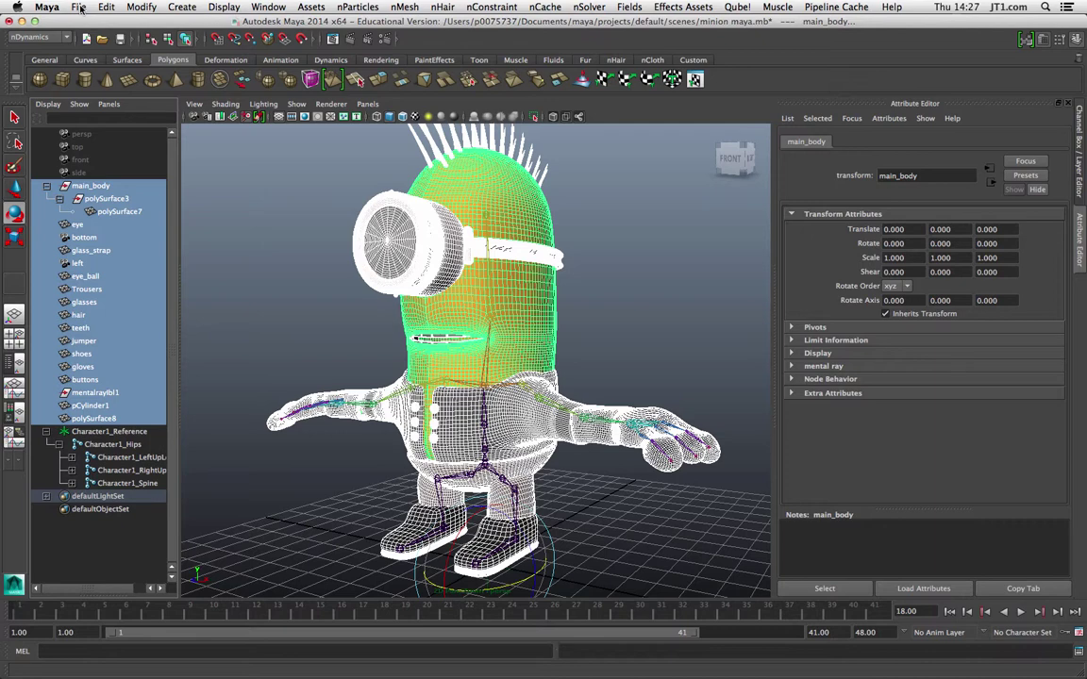
left_click(67, 38)
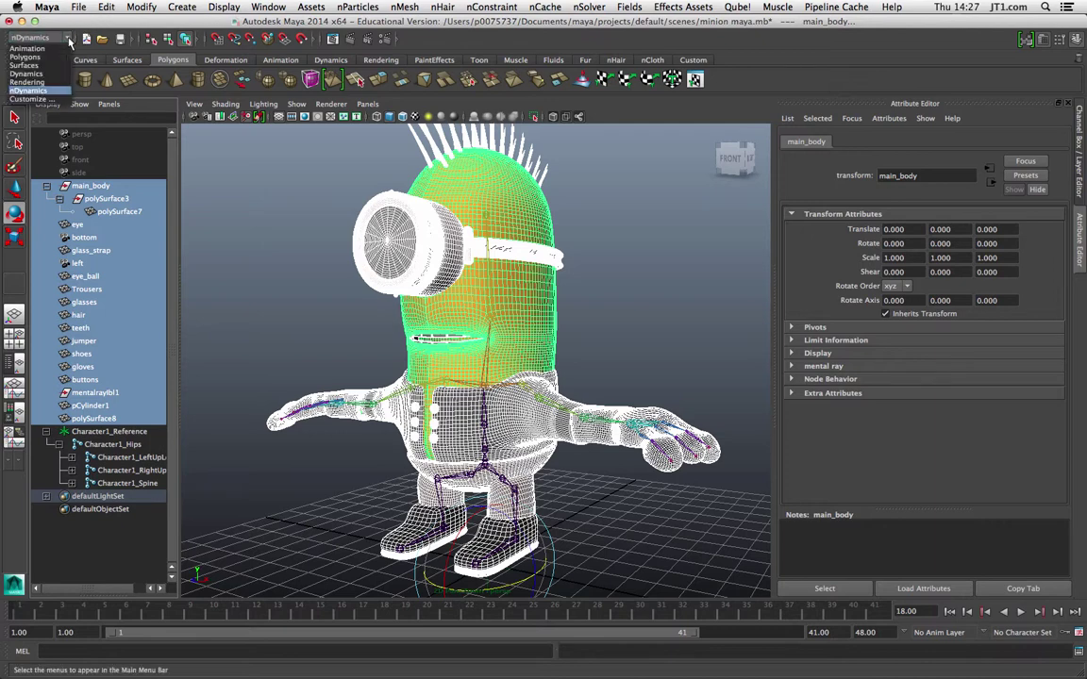
left_click(53, 60)
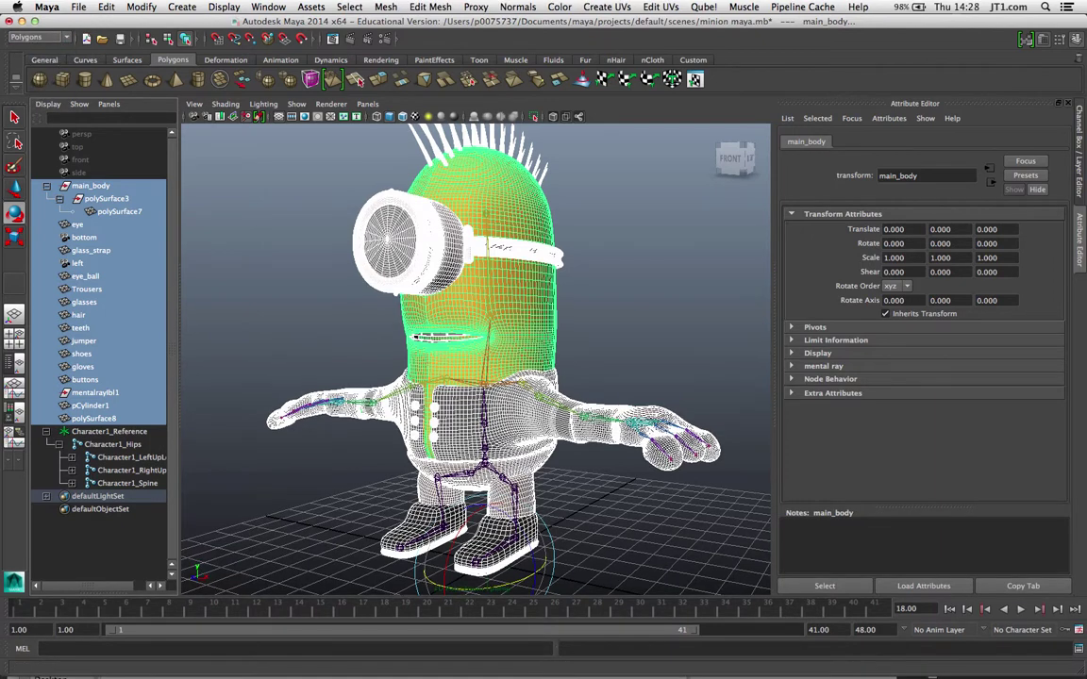
left_click(386, 6)
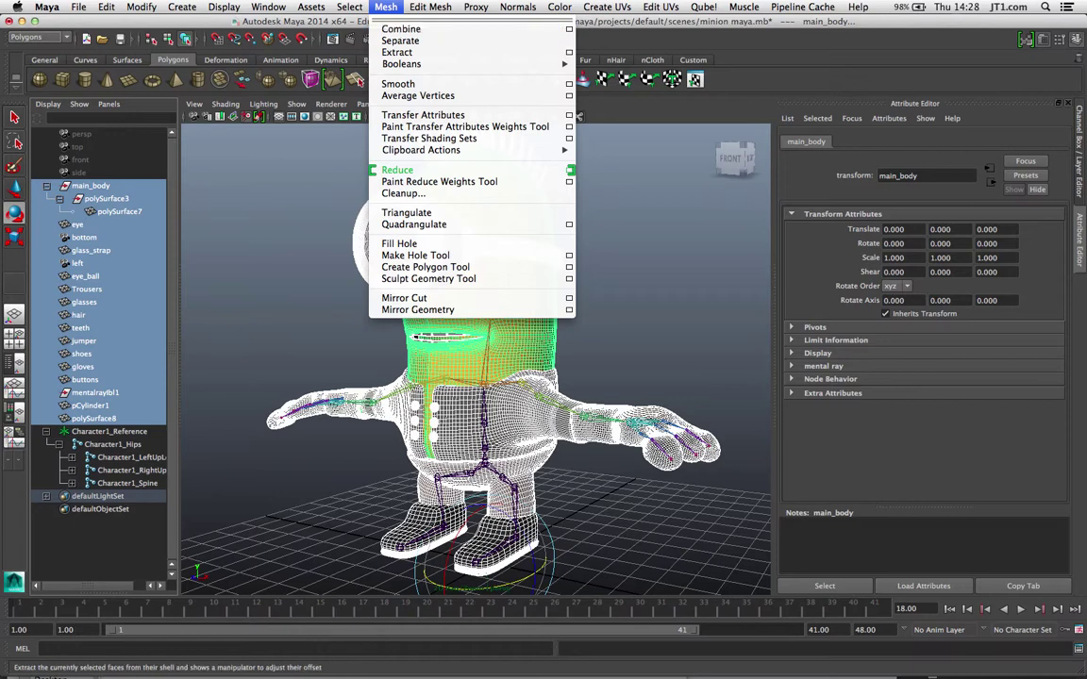
key("Escape")
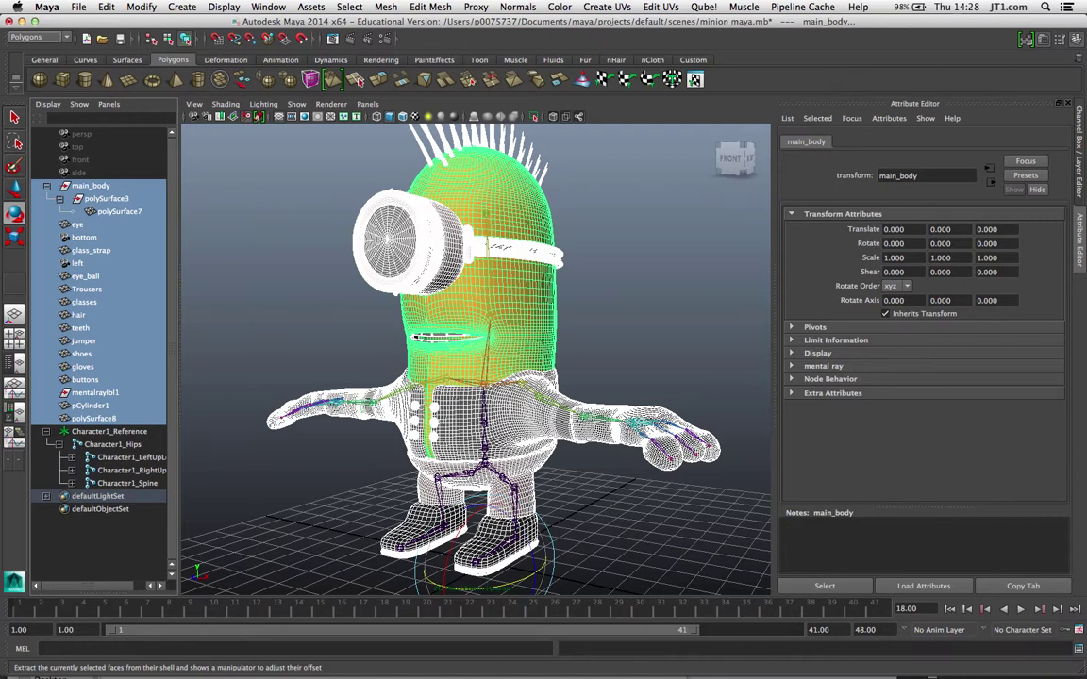
Turn on the Poly Count heads-up display in the viewport and clear the object selection
left_click(223, 7)
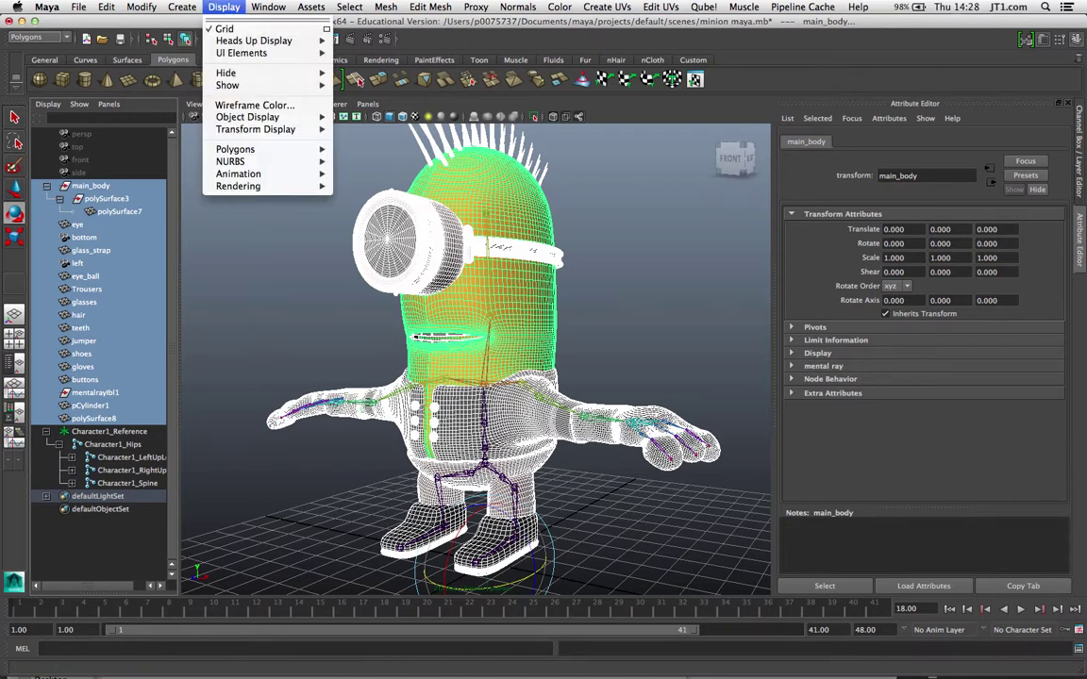
mouse_move(253, 41)
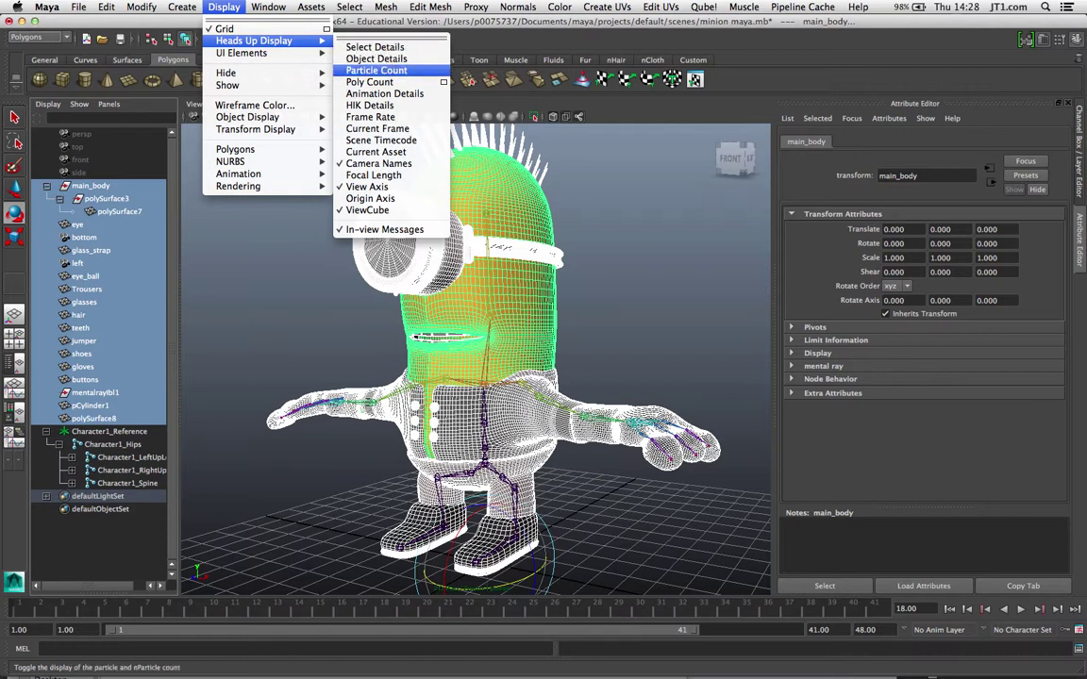
left_click(373, 82)
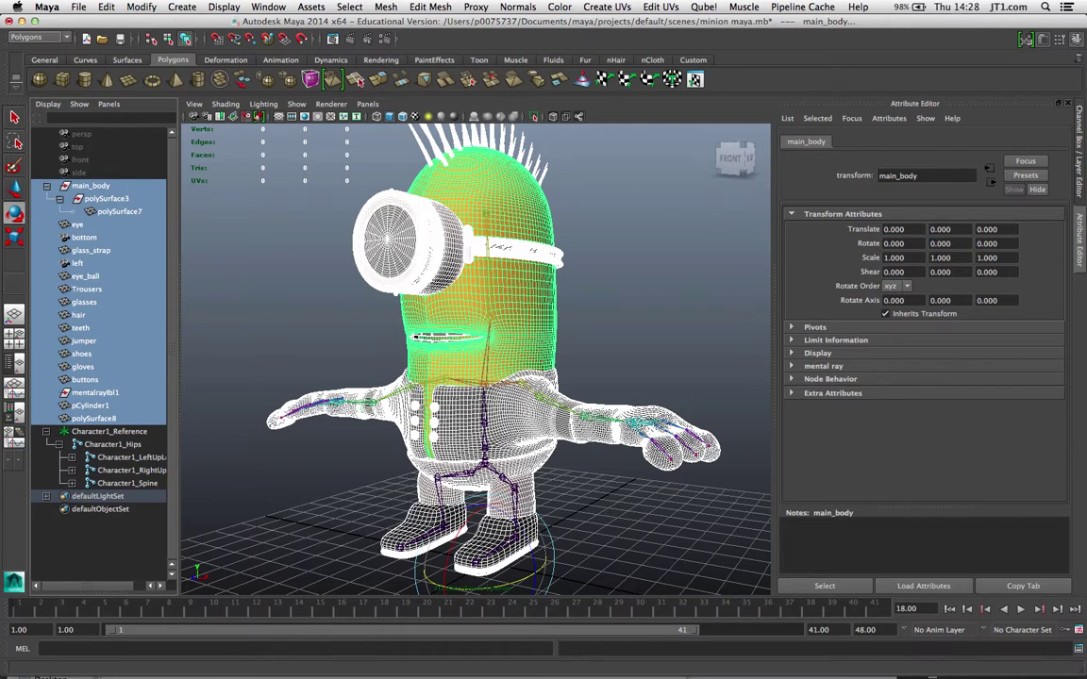
left_click(623, 264)
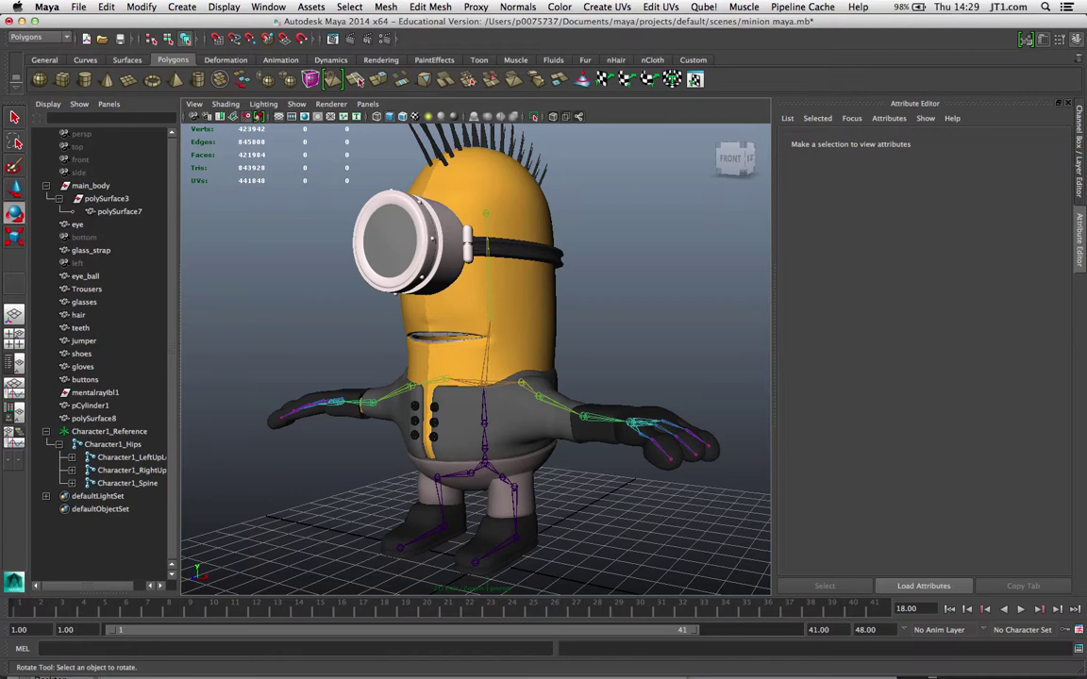
Reduce the polygons of all objects from main_body through polySurface8 by 90 percent, with preserve quads at 1.0
left_click(91, 186)
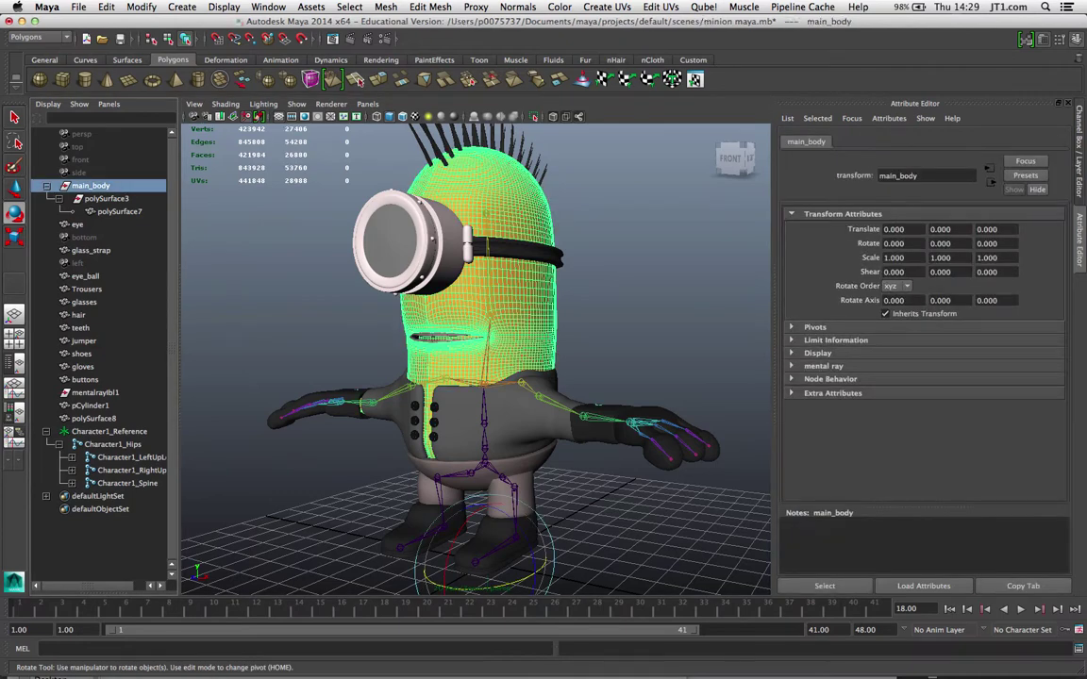
left_click(93, 418, "shift")
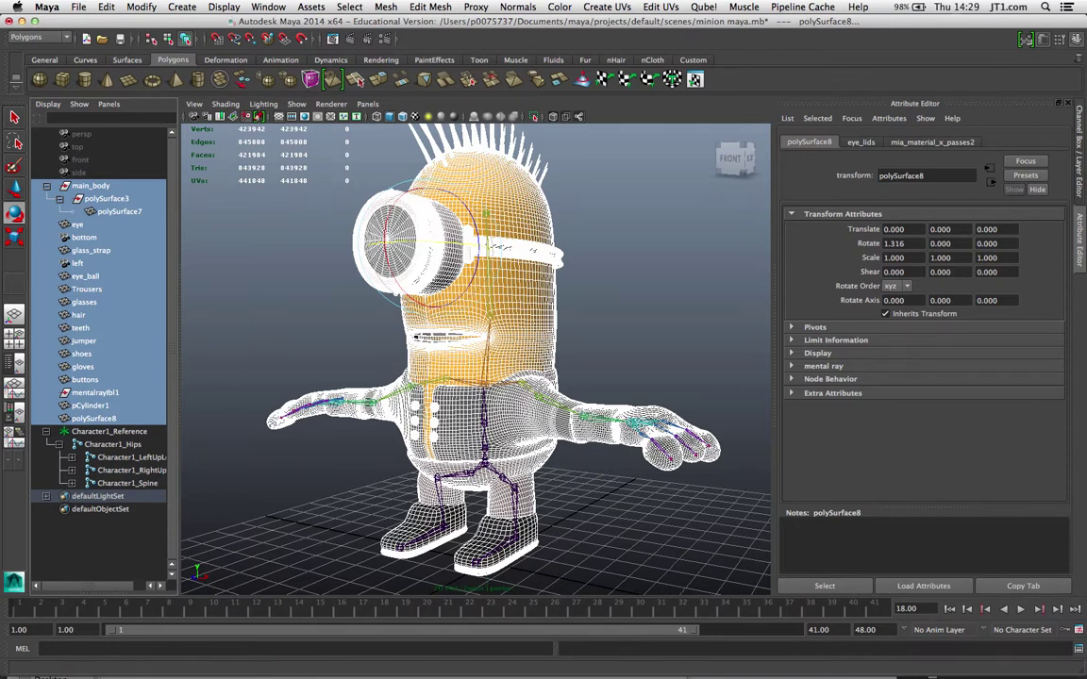
left_click(386, 7)
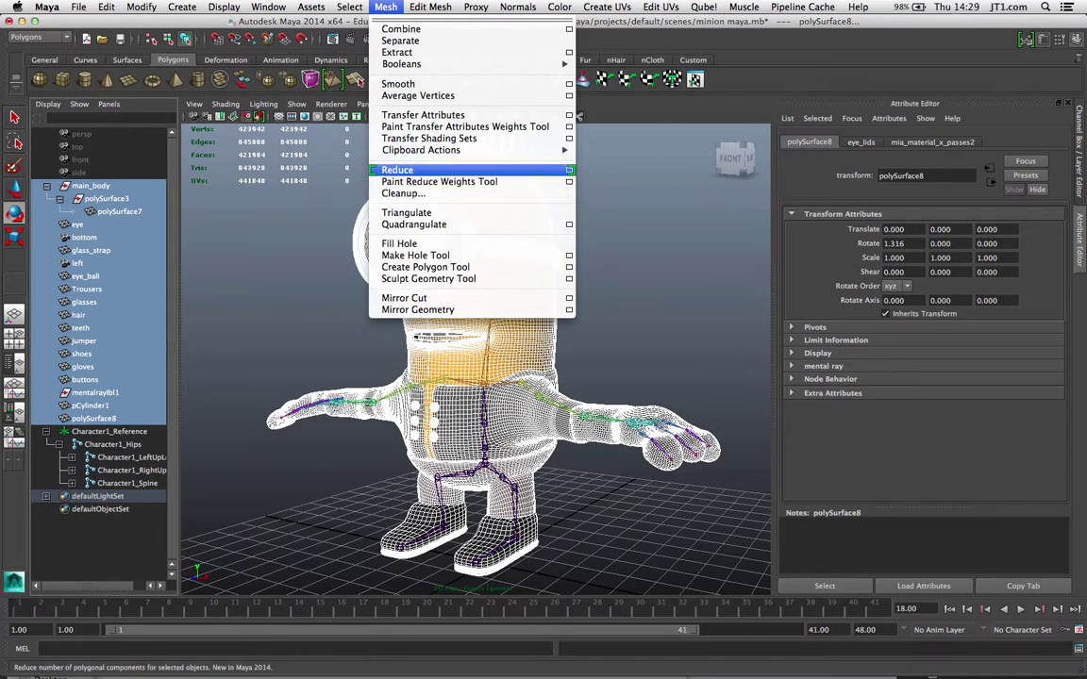
left_click(569, 170)
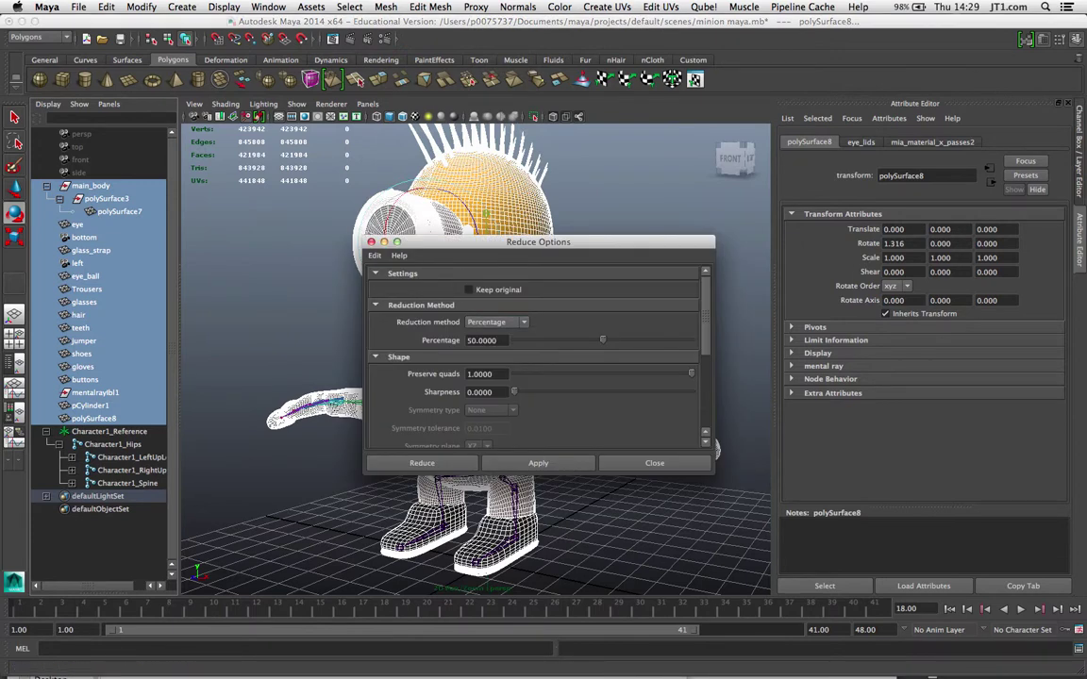
left_click_drag(538, 242, 755, 217)
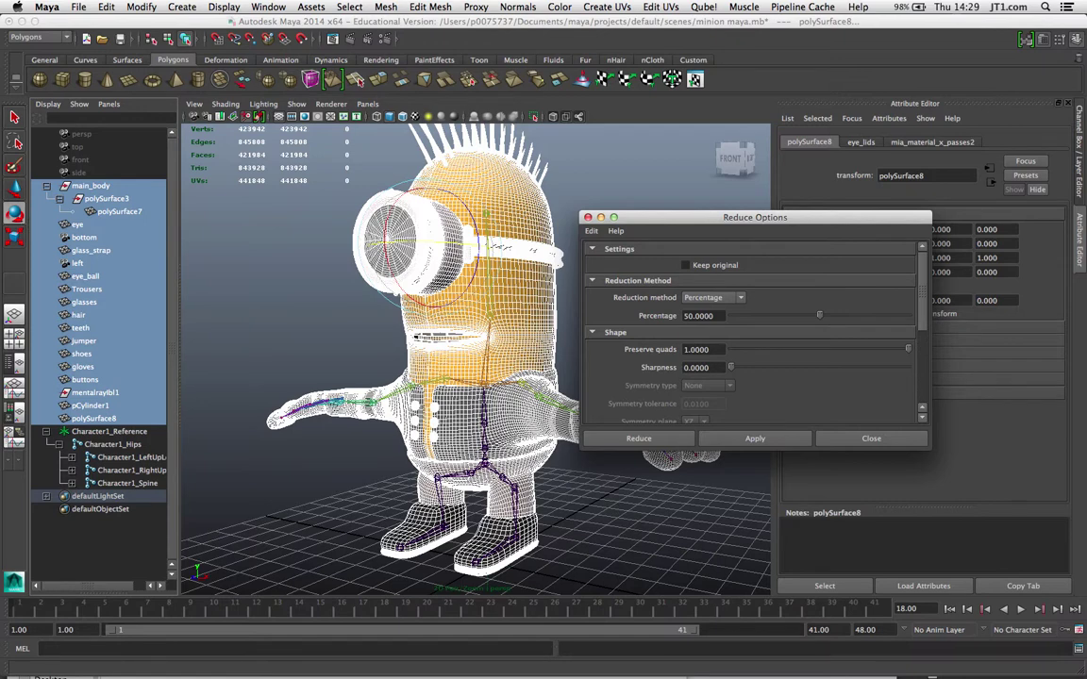
left_click_drag(820, 315, 872, 316)
double_click(700, 316)
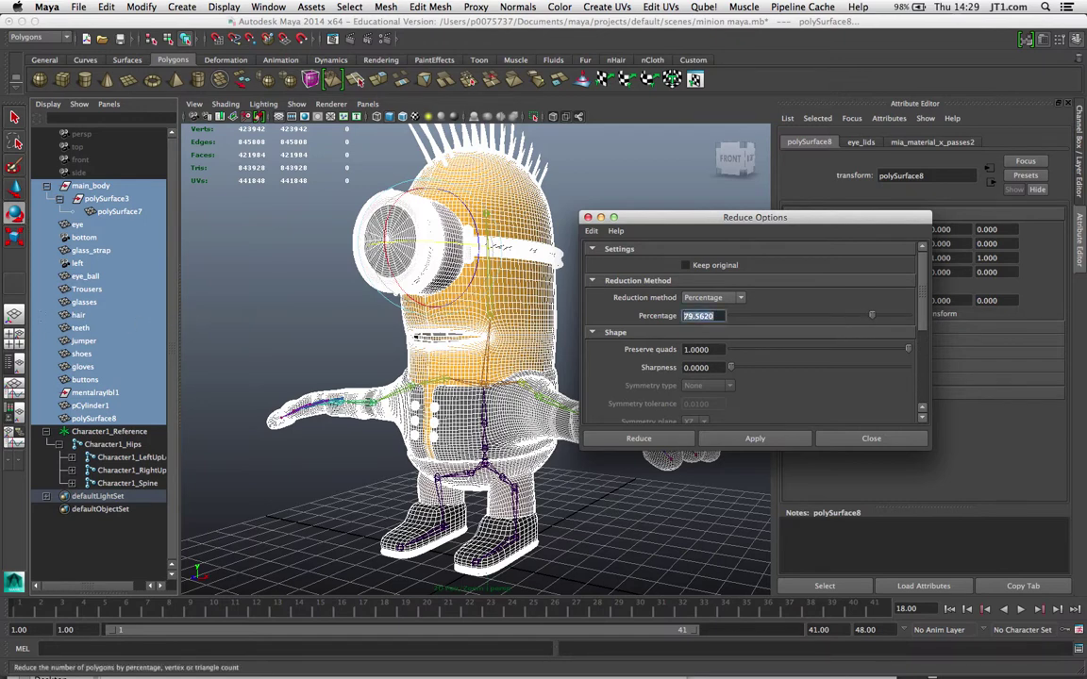
type("90")
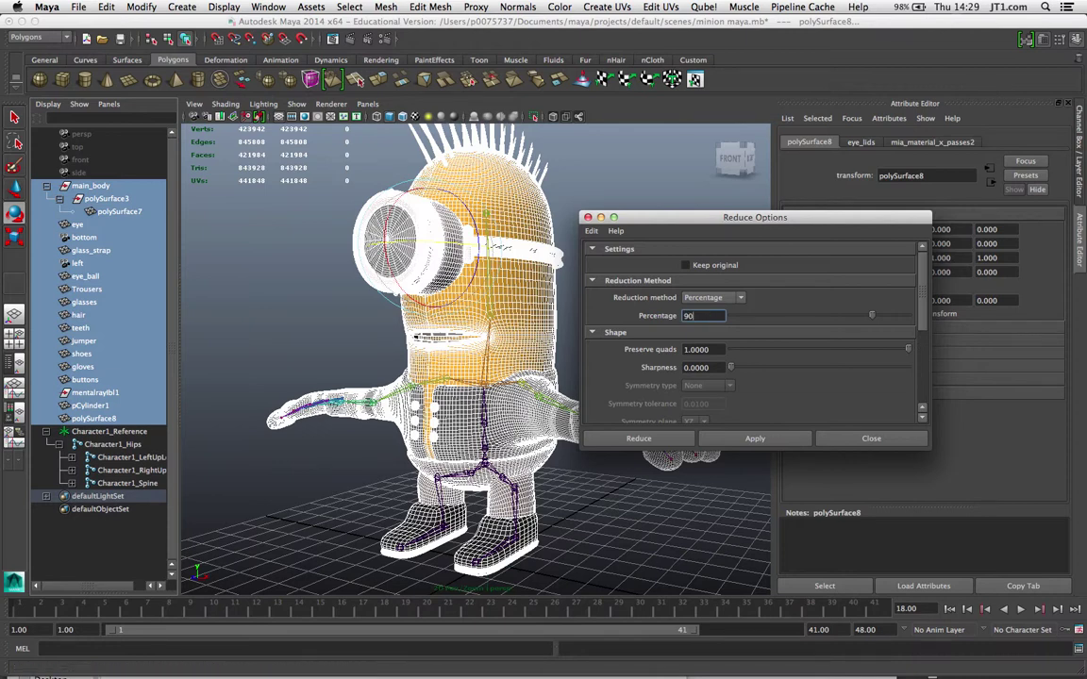
left_click(638, 437)
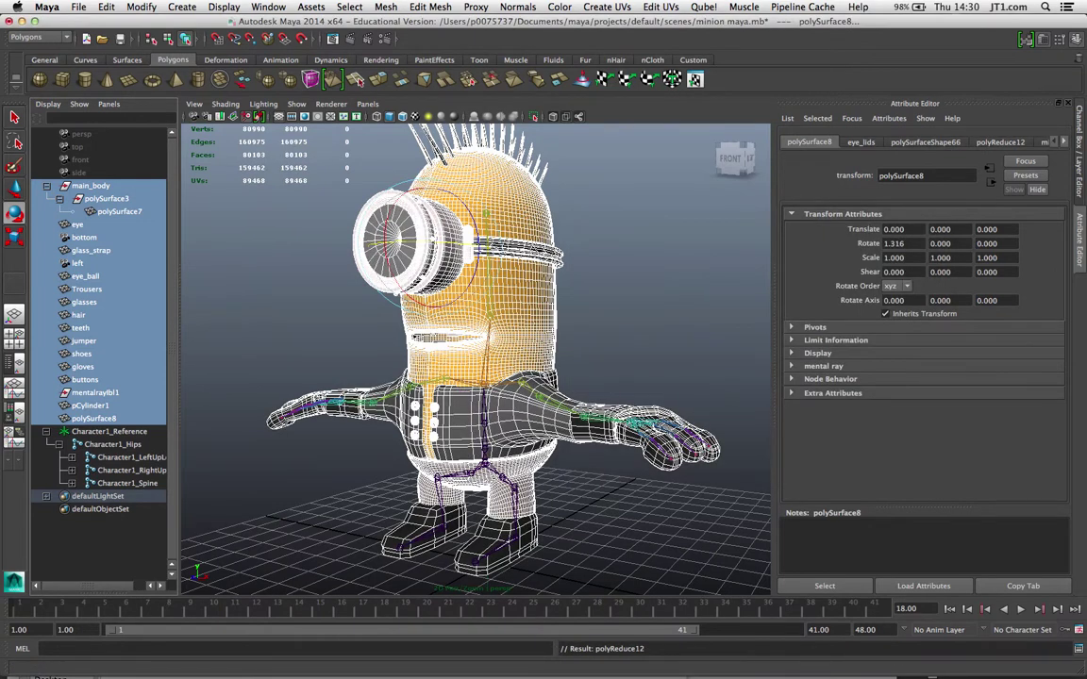
Clear the selection and examine the reduced Minion meshes from the side, front and close to the mouth
left_click(651, 283)
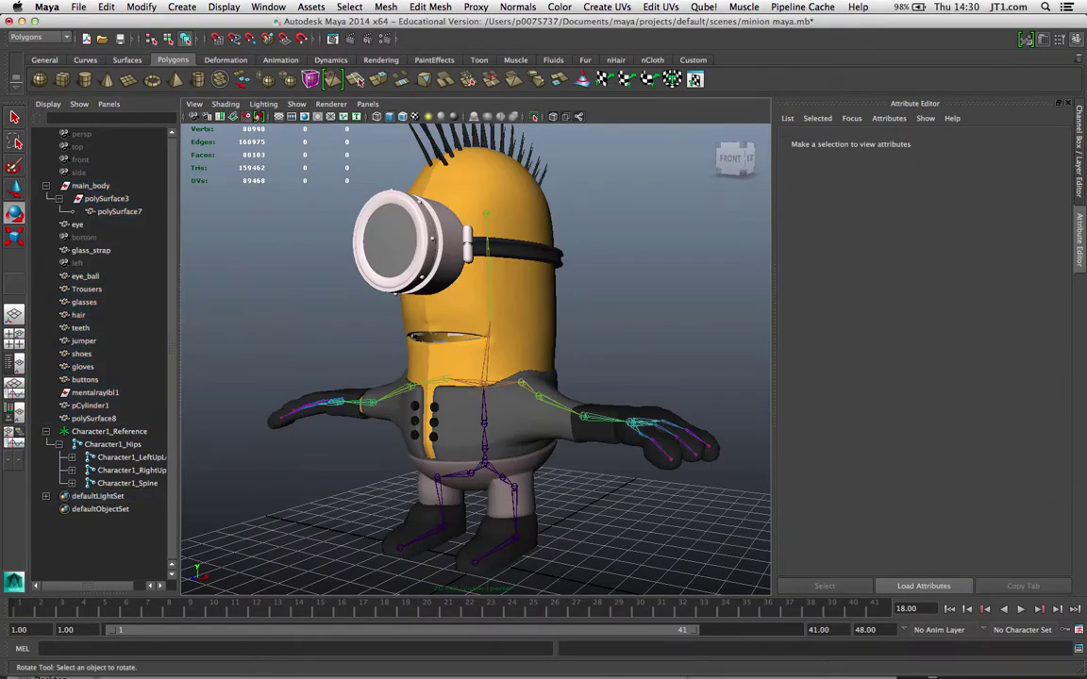
left_click_drag(651, 283, 677, 262, "alt")
left_click_drag(529, 363, 570, 361, "alt")
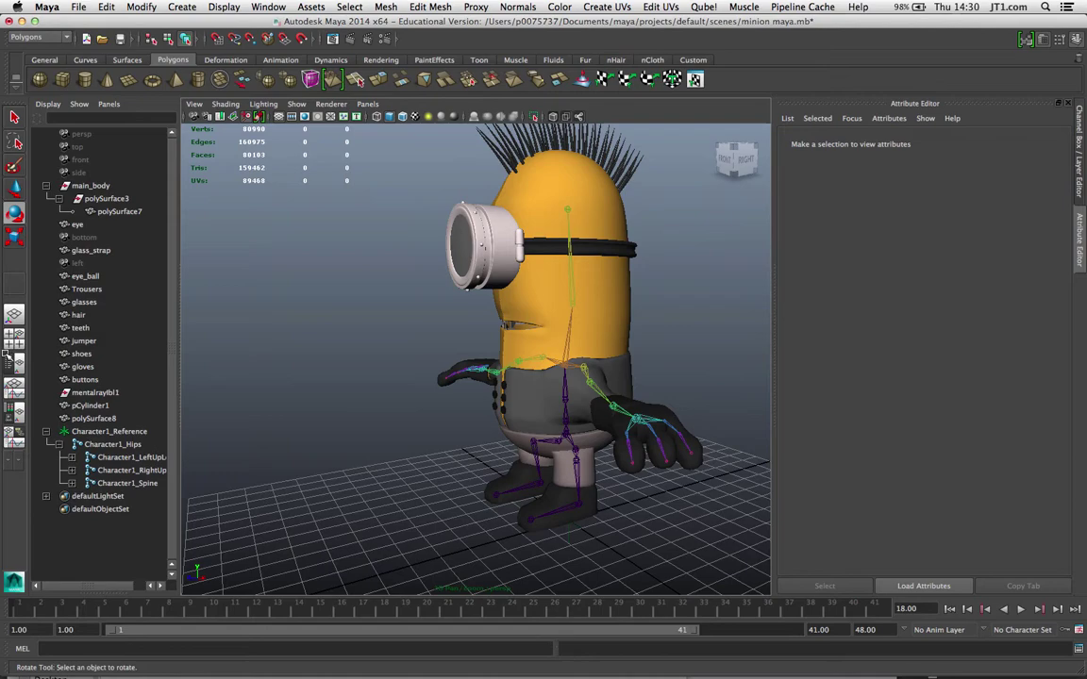
middle_click_drag(419, 423, 365, 424, "alt")
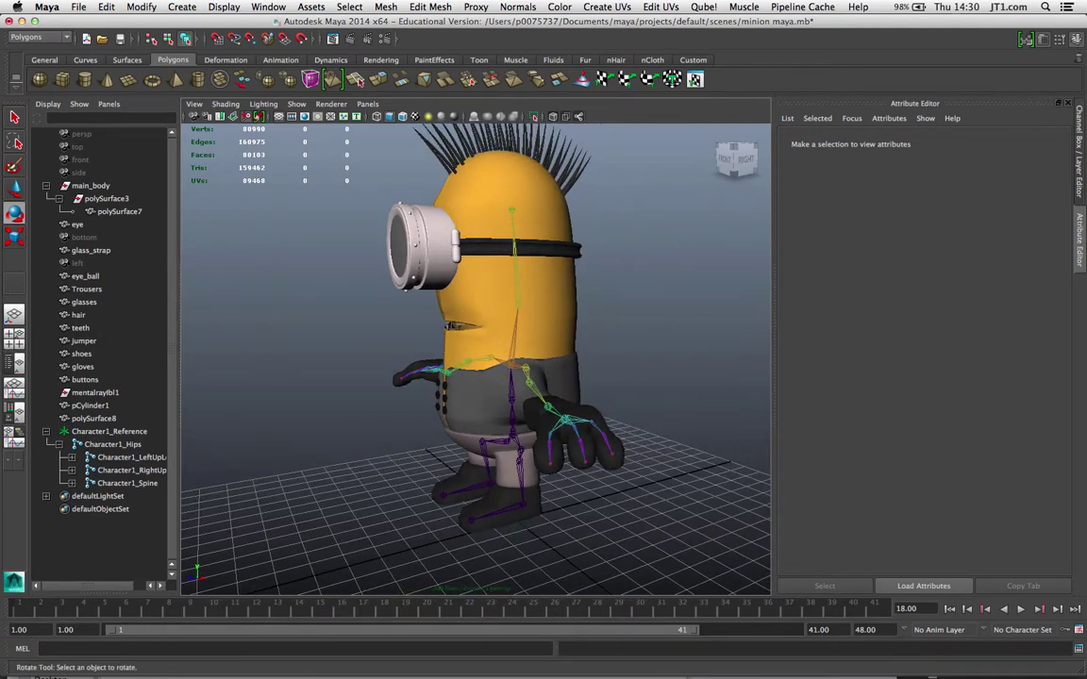
left_click_drag(491, 366, 422, 368, "alt")
left_click_drag(538, 378, 425, 378, "alt")
left_click_drag(3, 363, 29, 361, "alt")
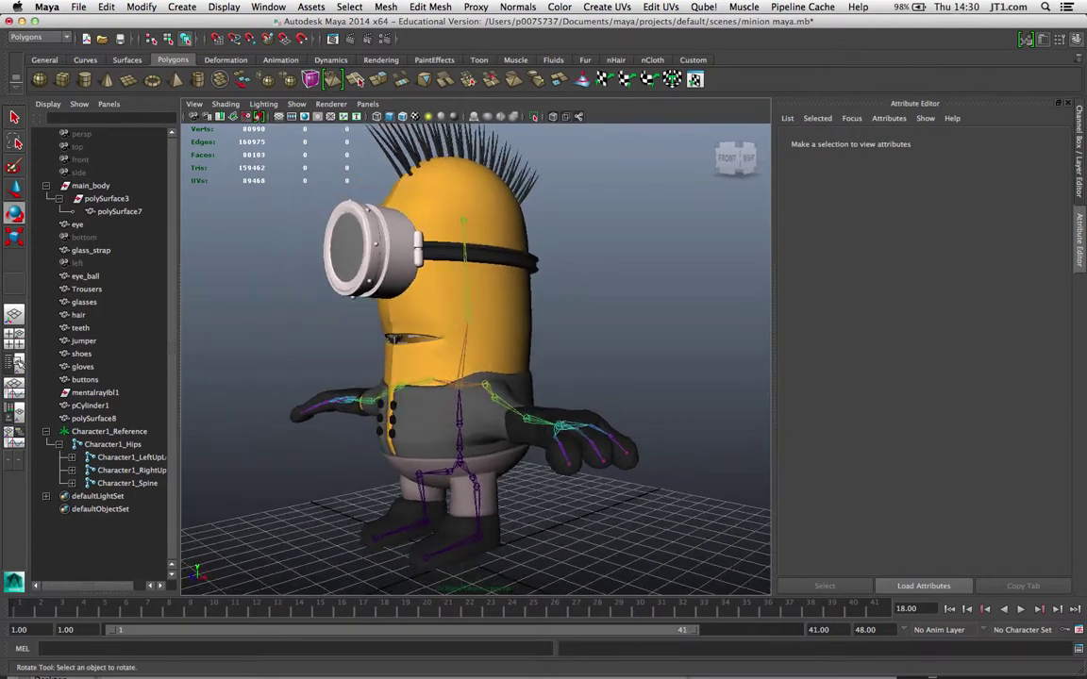
middle_click_drag(0, 362, 16, 362, "alt")
left_click_drag(0, 364, 126, 358, "alt")
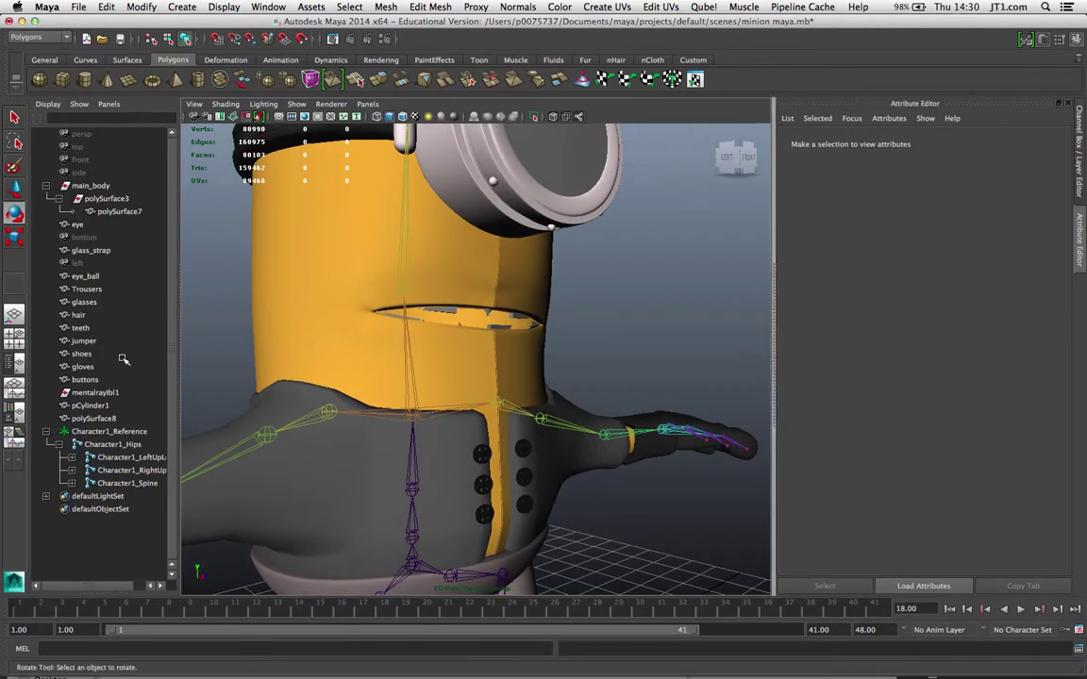
Examine the reduced teeth and gloves meshes individually, checking their shape and polygon counts
left_click(81, 328)
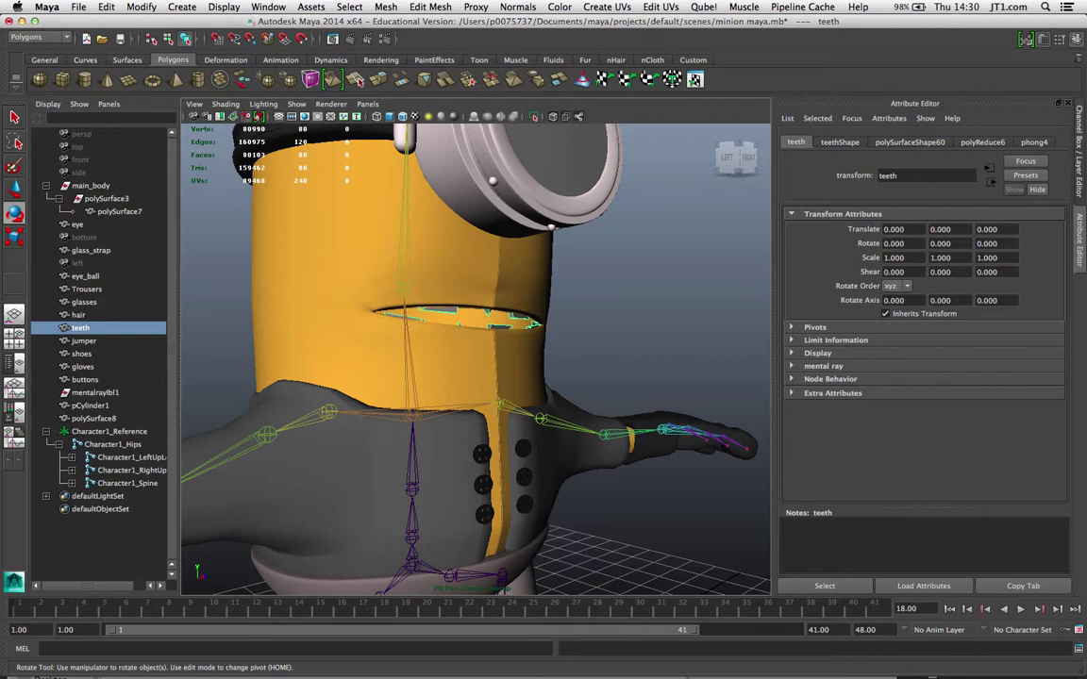
scroll(476, 359, "up", 5)
scroll(475, 358, "down", 8)
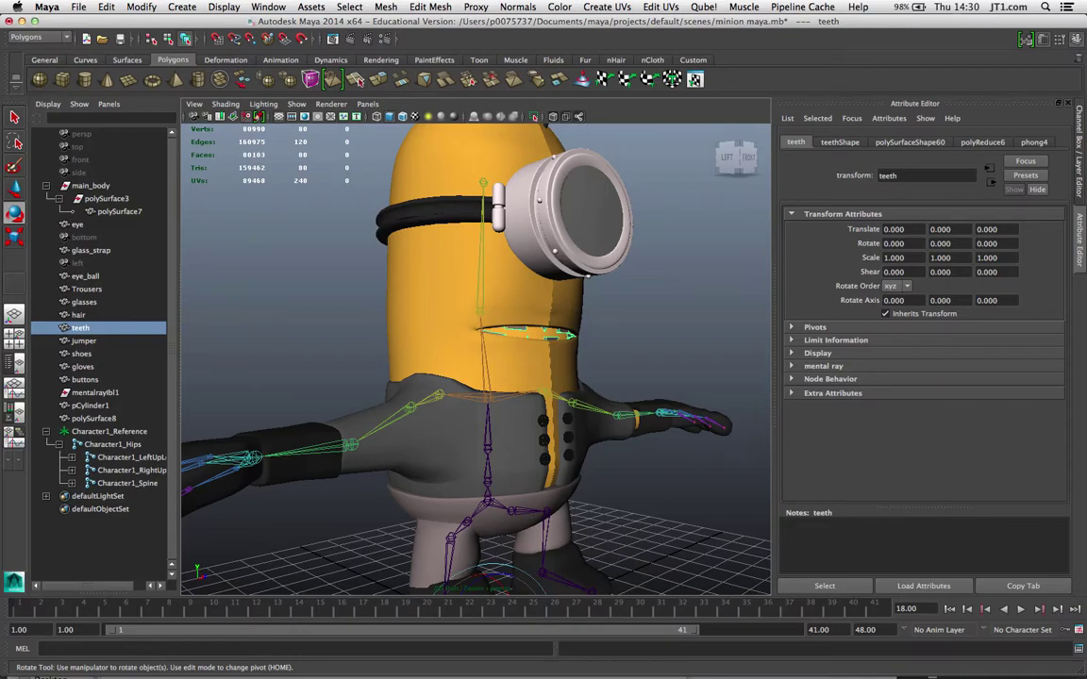
left_click(300, 455)
left_click_drag(300, 455, 296, 491, "alt")
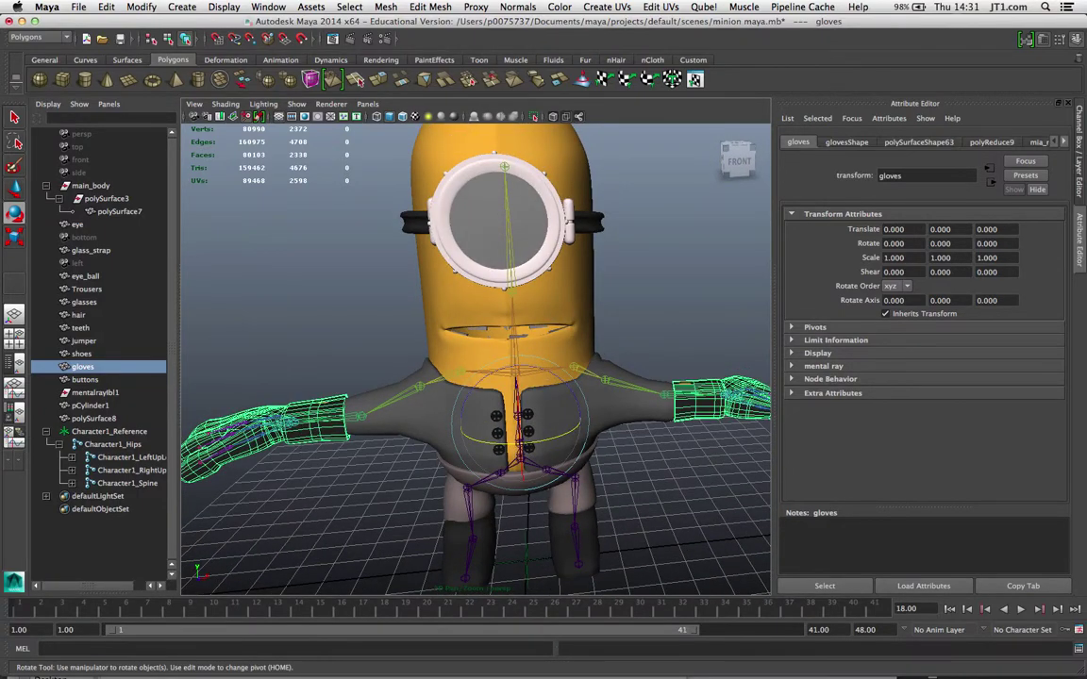
left_click_drag(296, 491, 370, 489, "alt")
left_click_drag(500, 333, 509, 291, "alt")
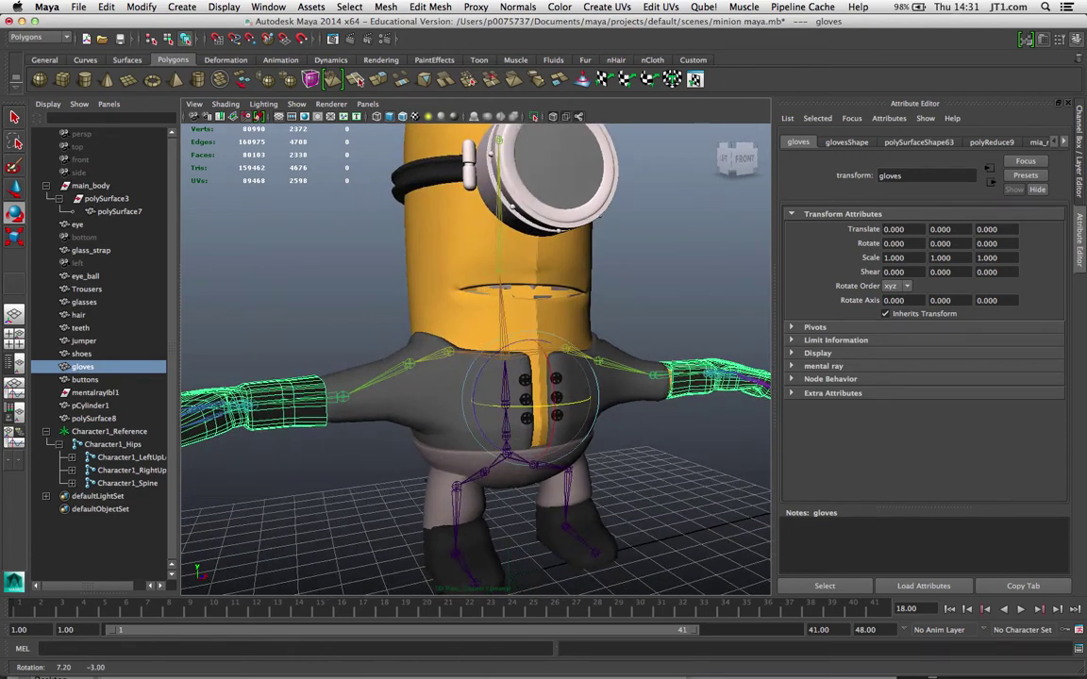
left_click(661, 255)
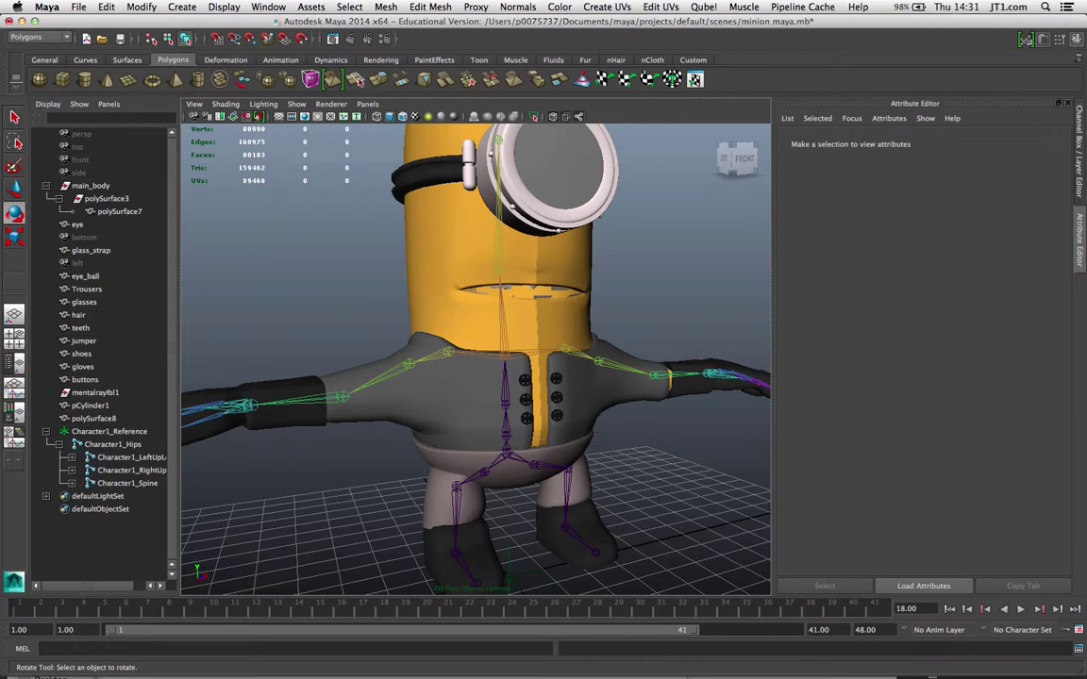
Combine all objects from main_body through polySurface8 into a single mesh
left_click(91, 185)
left_click(94, 418, "shift")
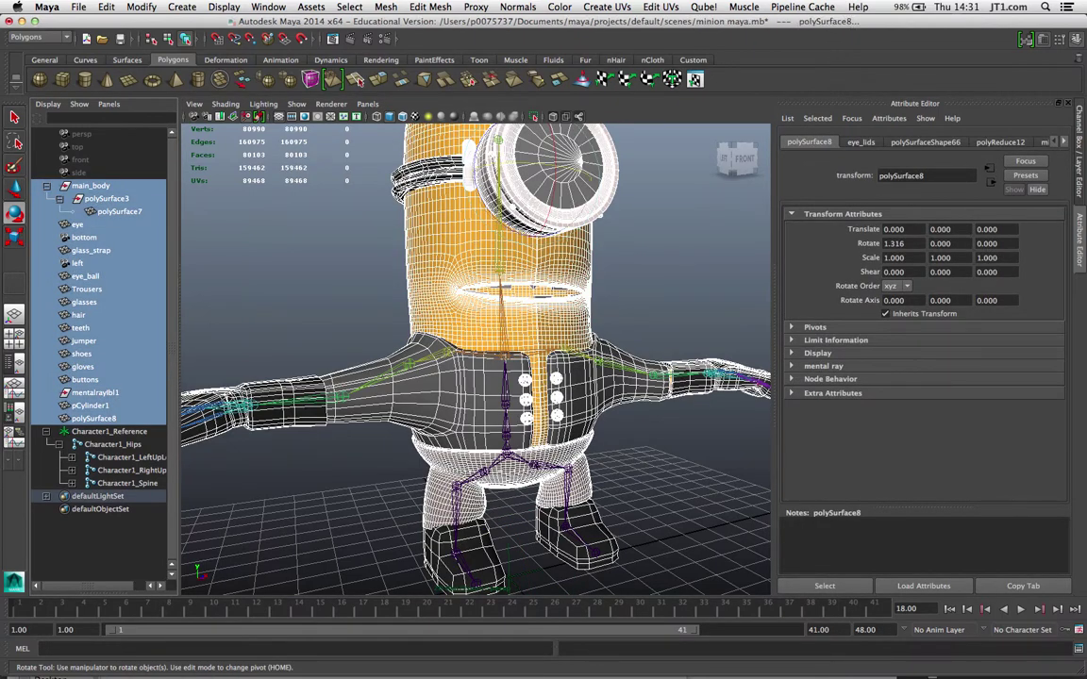
left_click(386, 7)
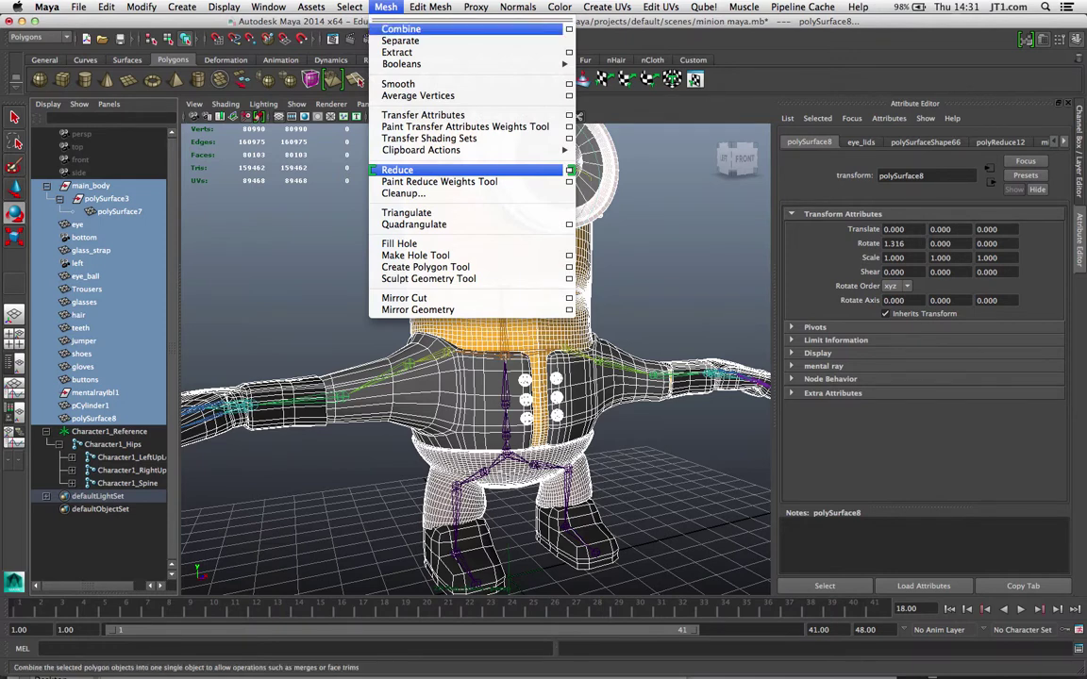
left_click(397, 169)
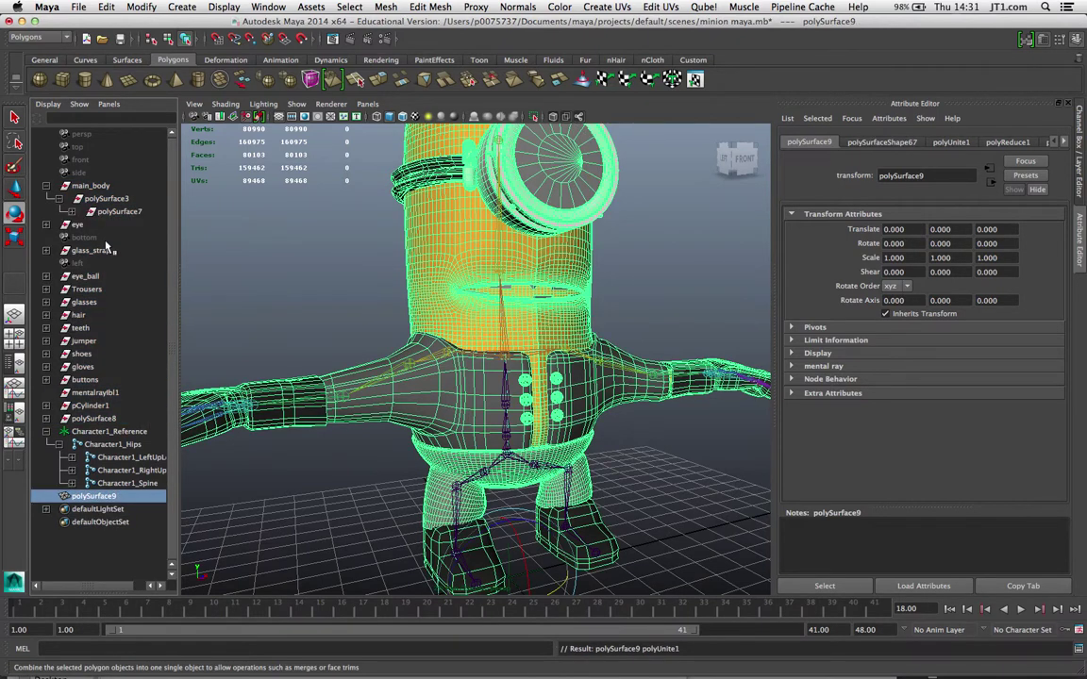
Rename the combined mesh to CharacterMesh
left_click_drag(928, 175, 857, 171)
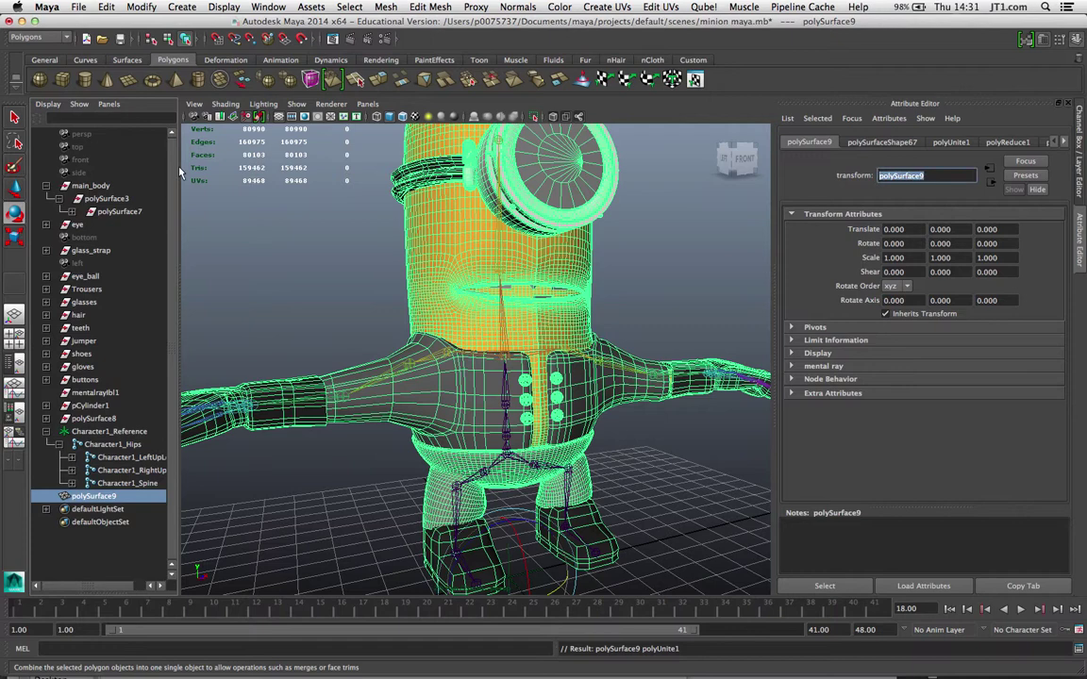
type("CharacterMesh")
key("Return")
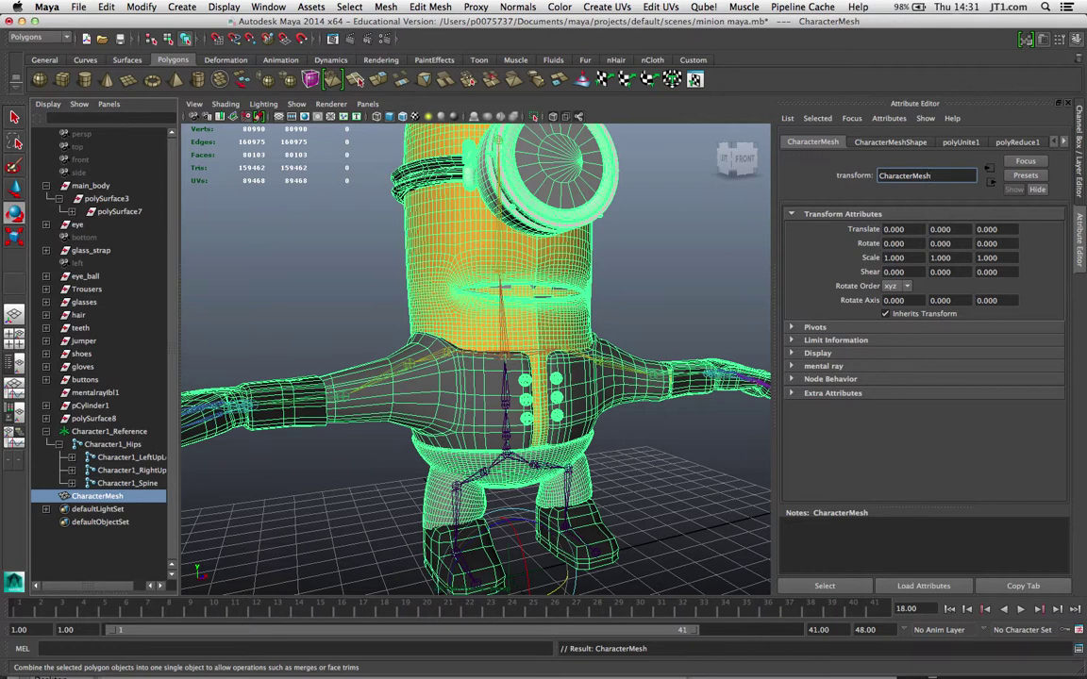
Check the leftover polySurface8, buttons and main_body groups in the Outliner and delete the history of all objects in the scene
left_click(94, 418)
left_click(46, 418)
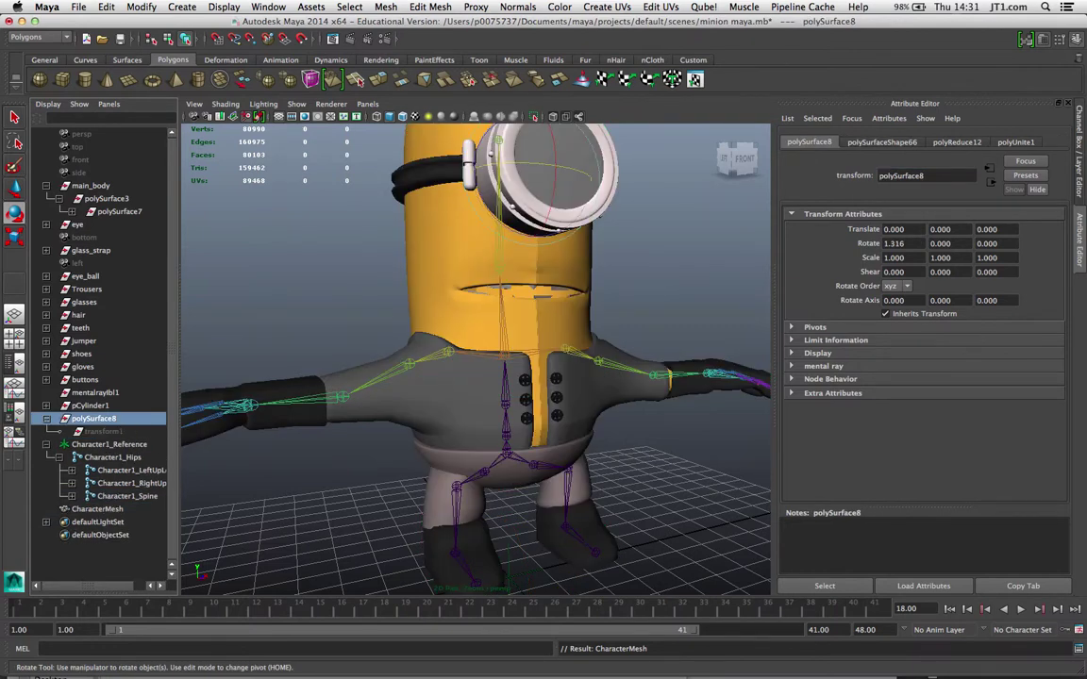
left_click(46, 380)
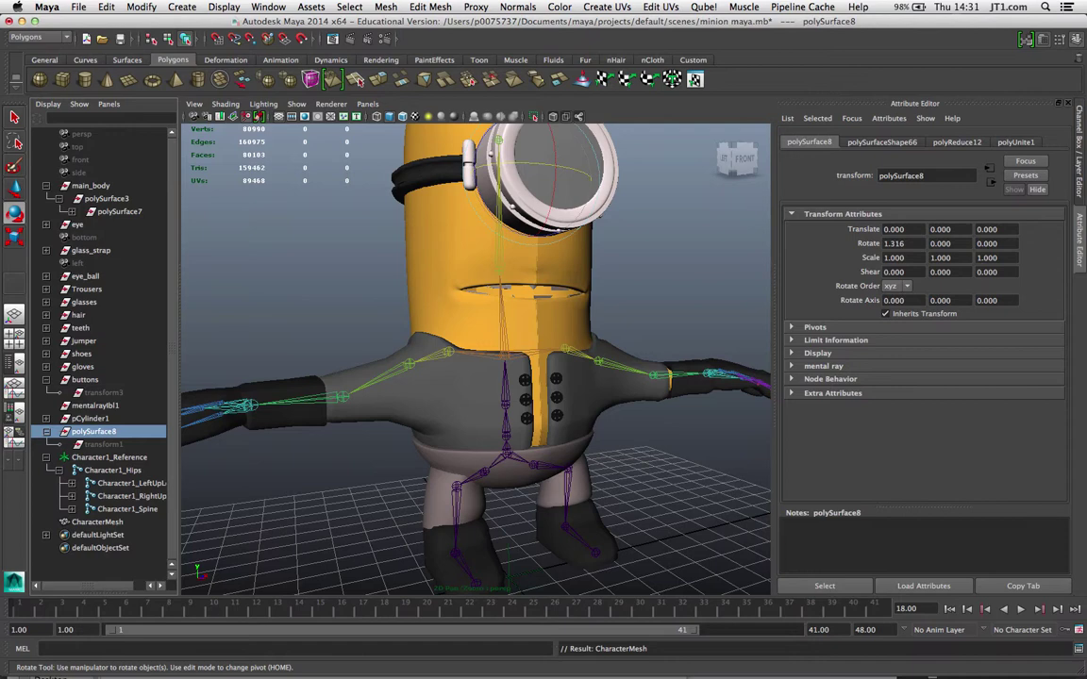
left_click(46, 186)
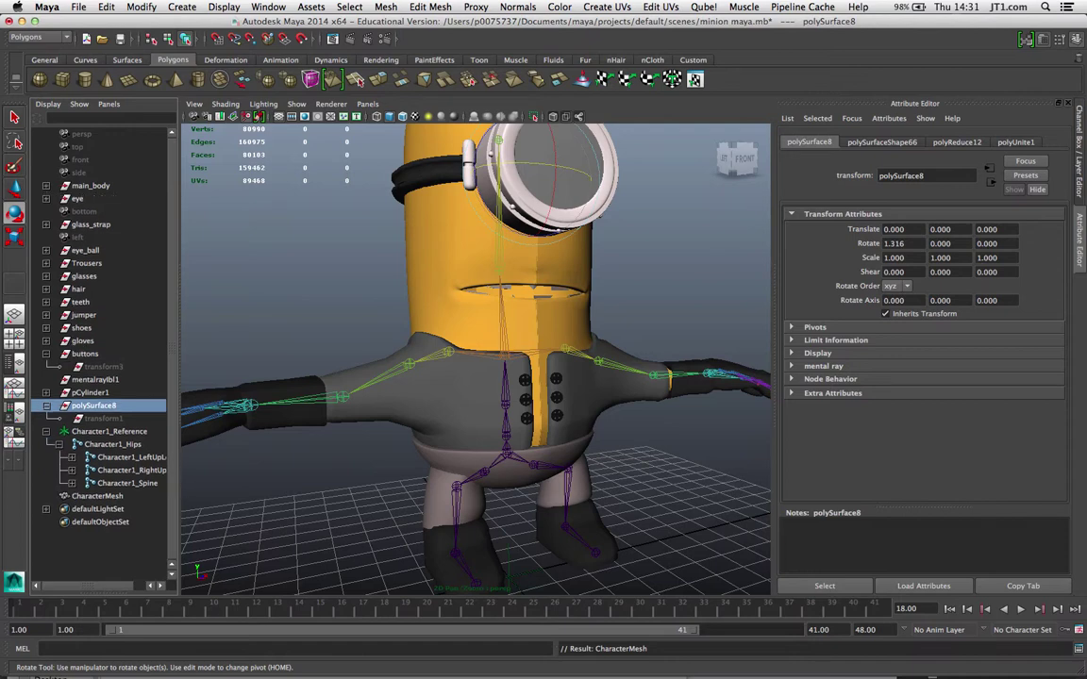
left_click(107, 7)
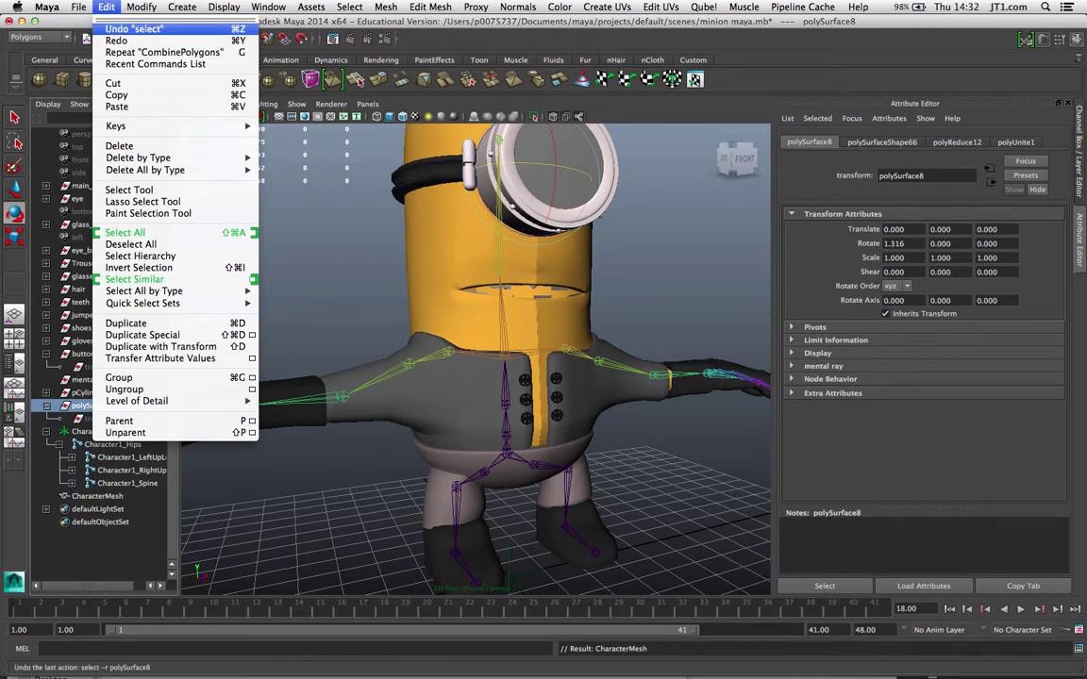
mouse_move(146, 170)
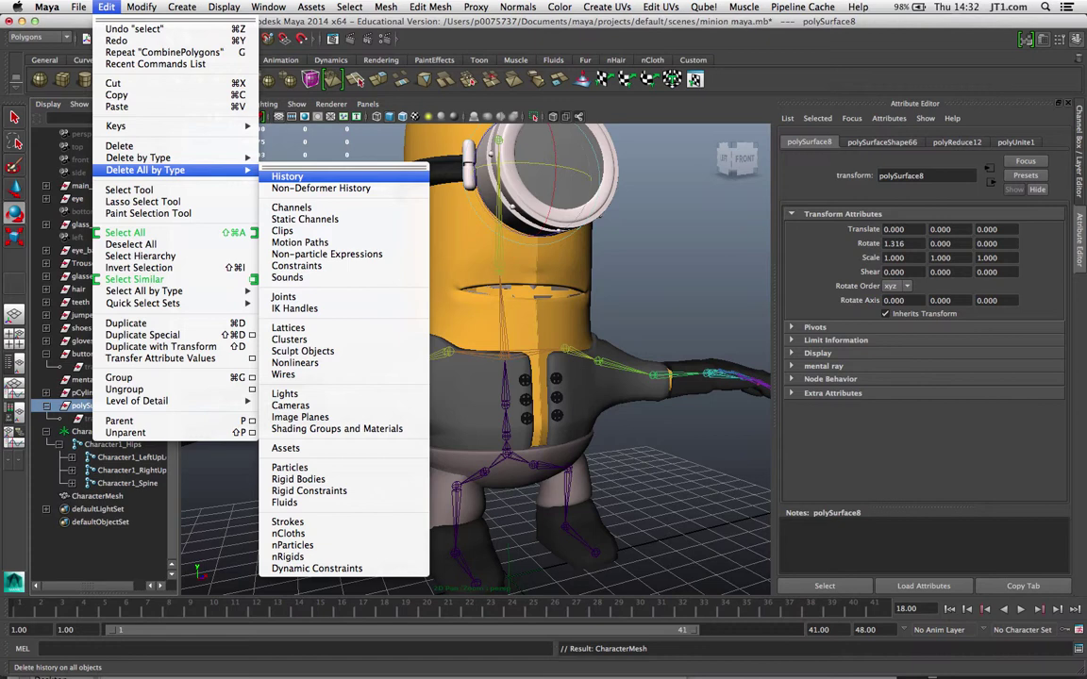
left_click(286, 176)
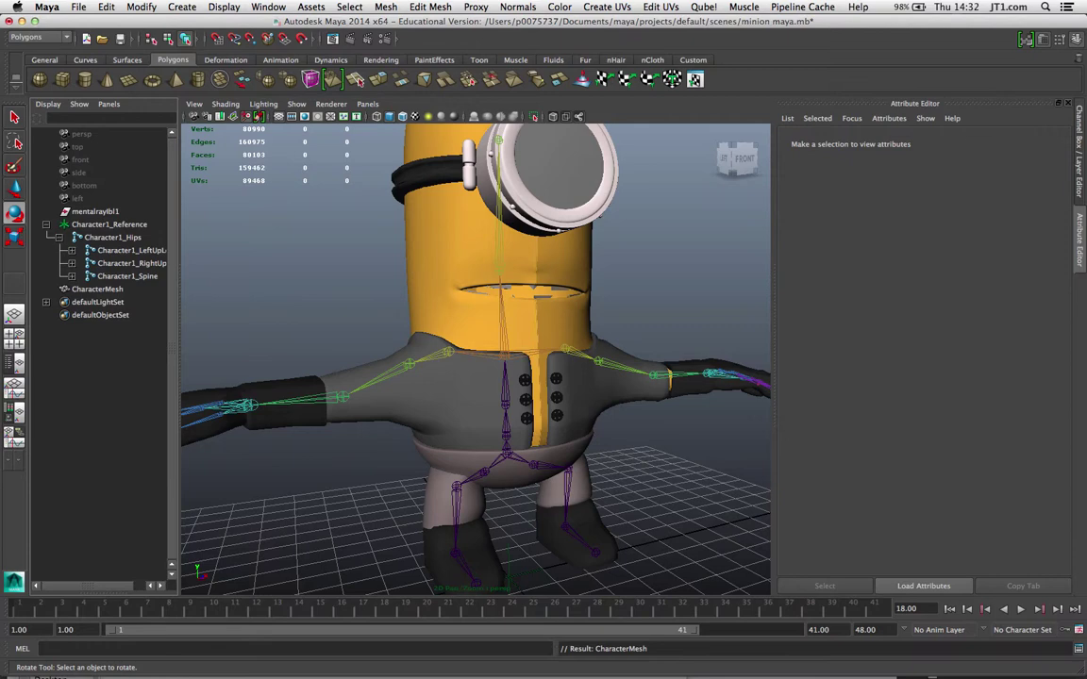
Save the scene under the new name minion maya 2.mb in the scenes folder
left_click(97, 290)
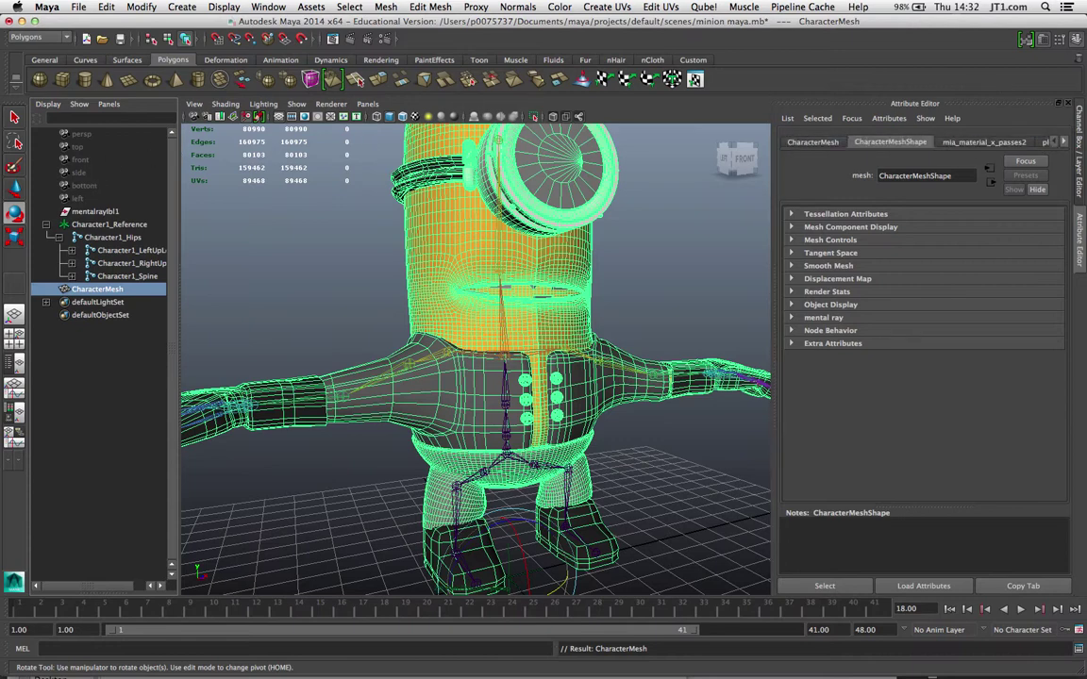
left_click(78, 6)
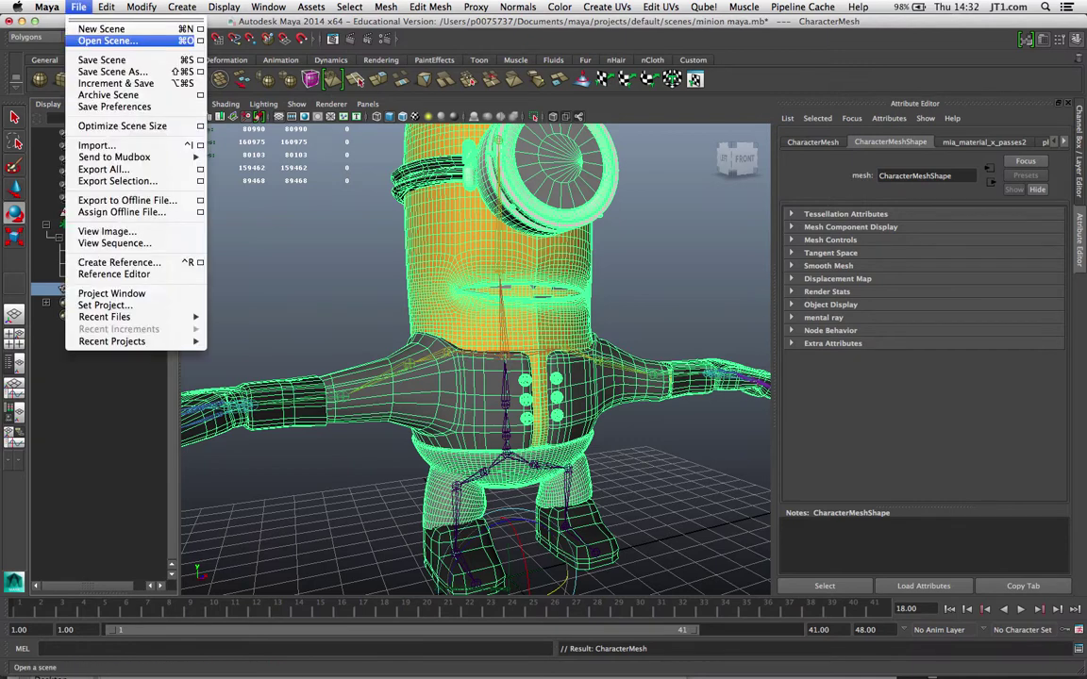
left_click(111, 72)
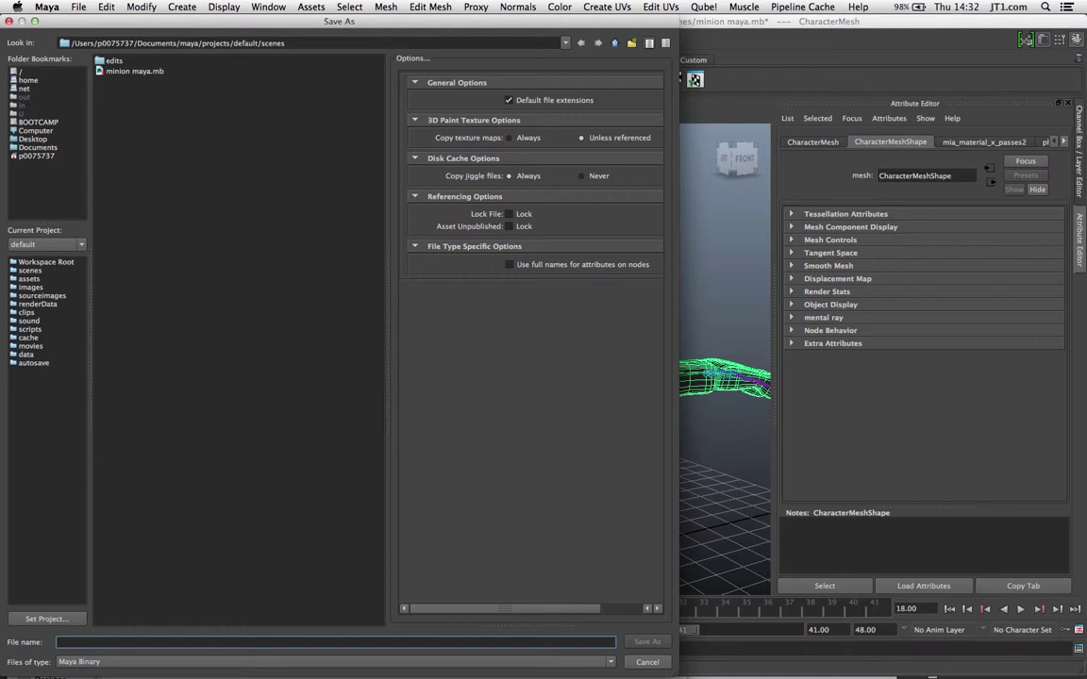
left_click(132, 72)
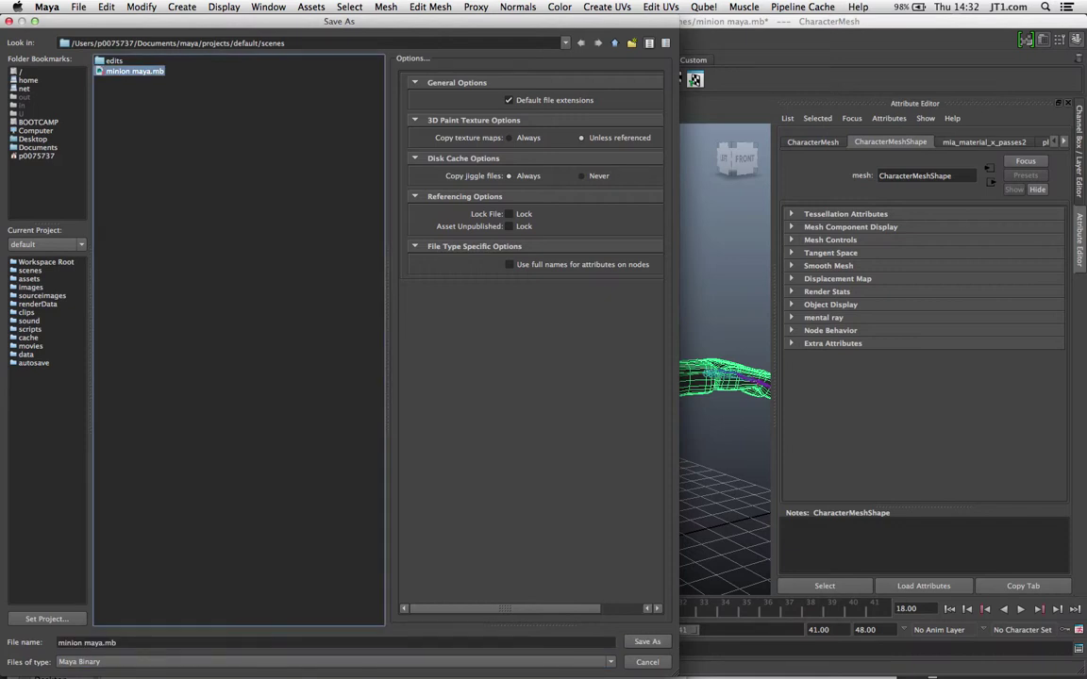
left_click(103, 643)
type("2")
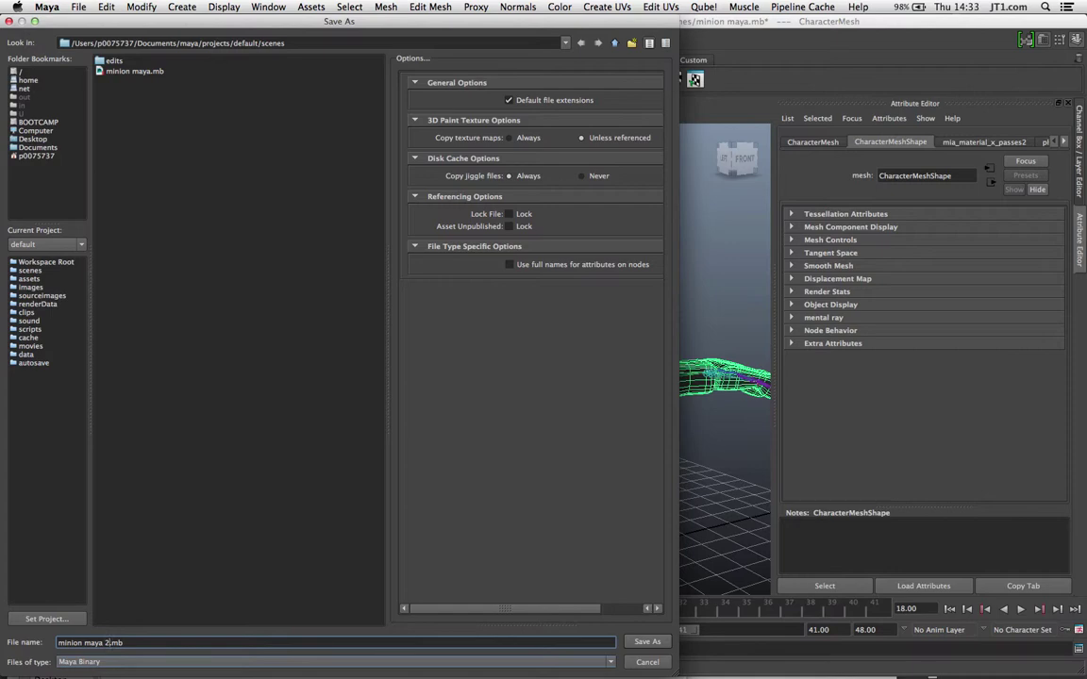
key("Return")
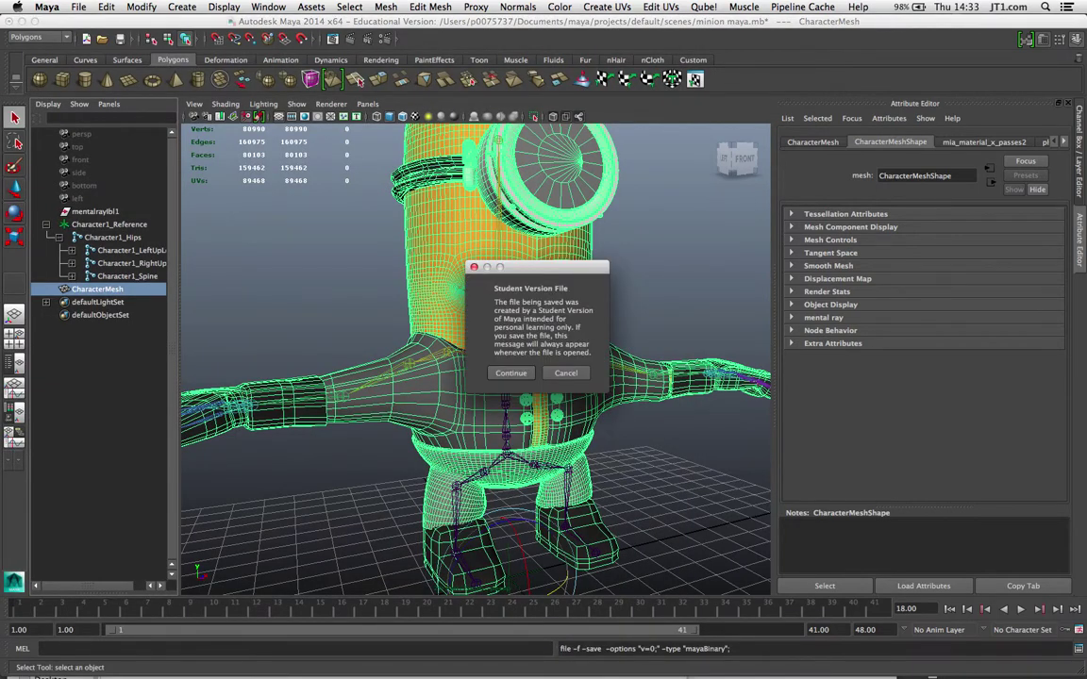
key("Return")
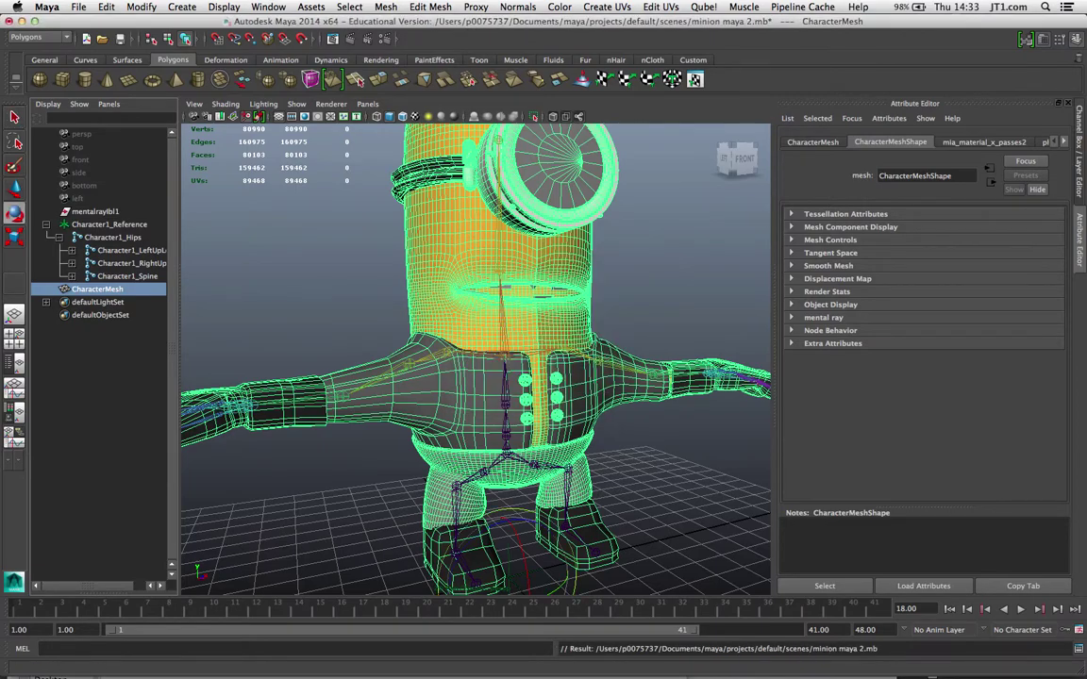
Collapse the hips hierarchy and select the Character1_Hips joint together with CharacterMesh
mouse_move(476, 358)
left_mouse_down("alt")
mouse_move(335, 347)
mouse_move(446, 343)
mouse_move(490, 374)
left_mouse_up("alt")
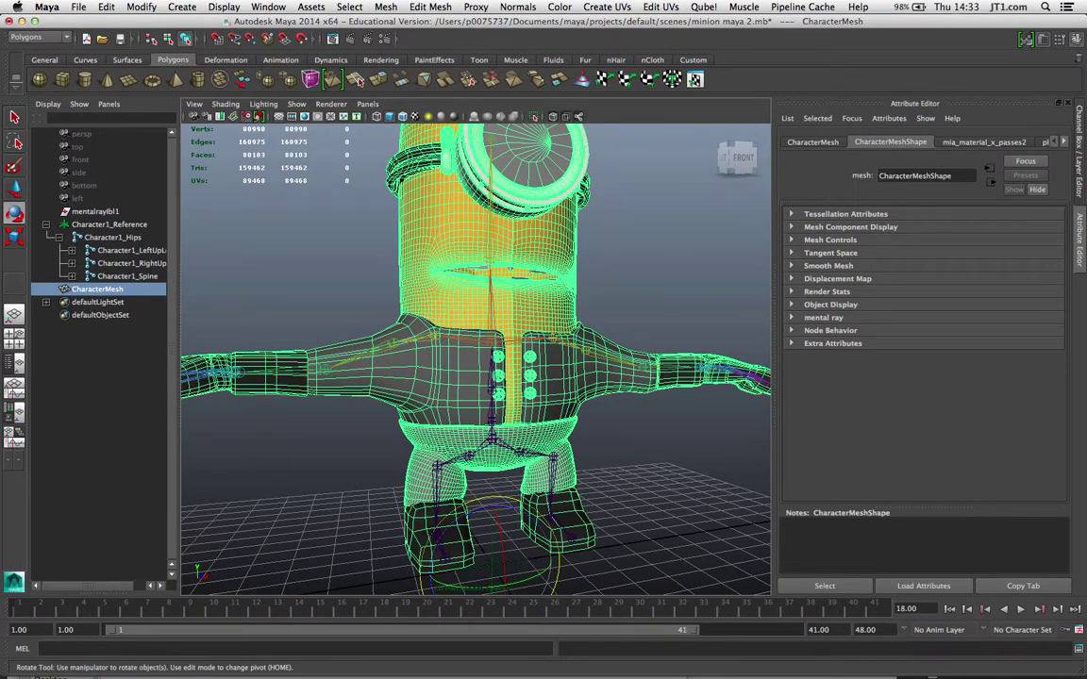
left_click_drag(491, 374, 548, 377, "alt")
scroll(528, 368, "up", 5)
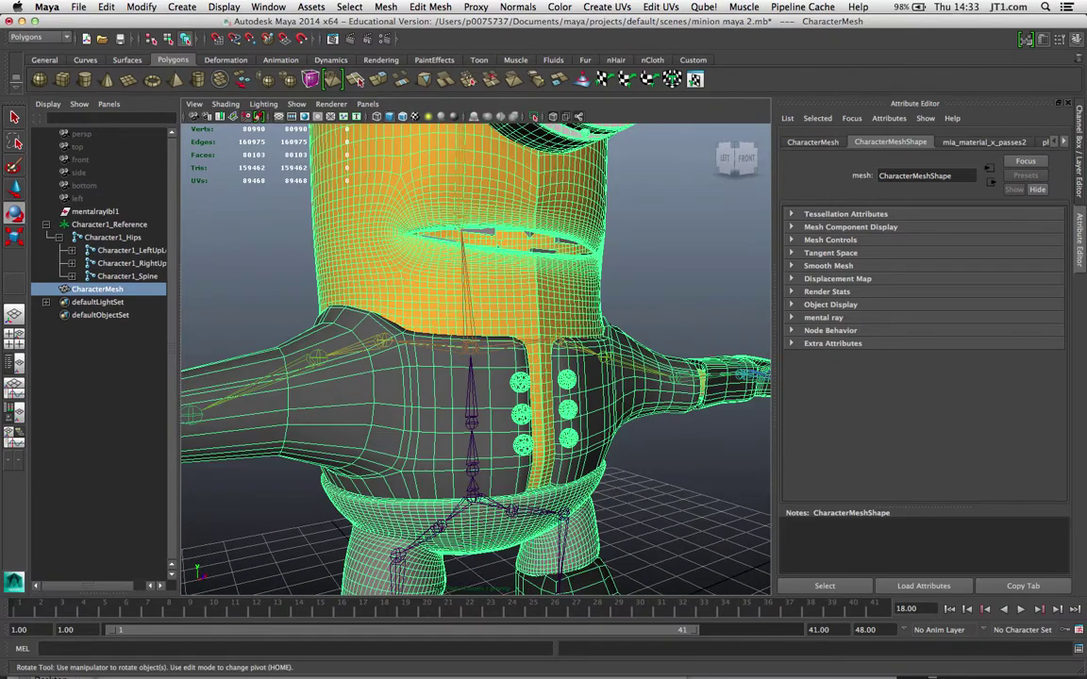
scroll(475, 358, "down", 4)
middle_click_drag(475, 358, 396, 346, "alt")
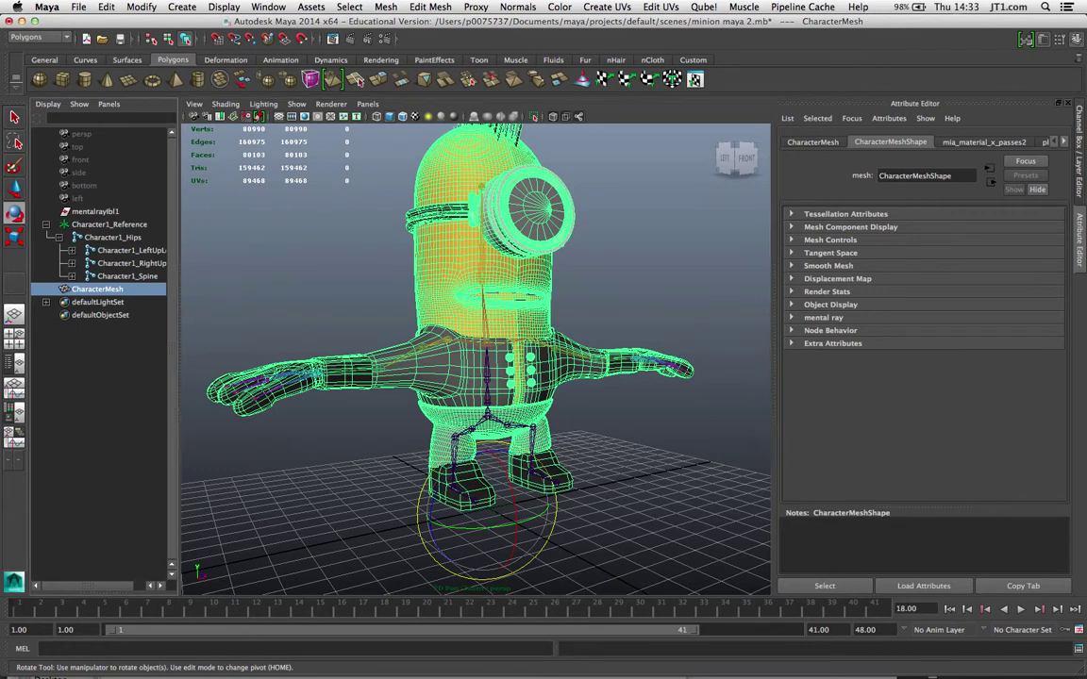
left_click(59, 238)
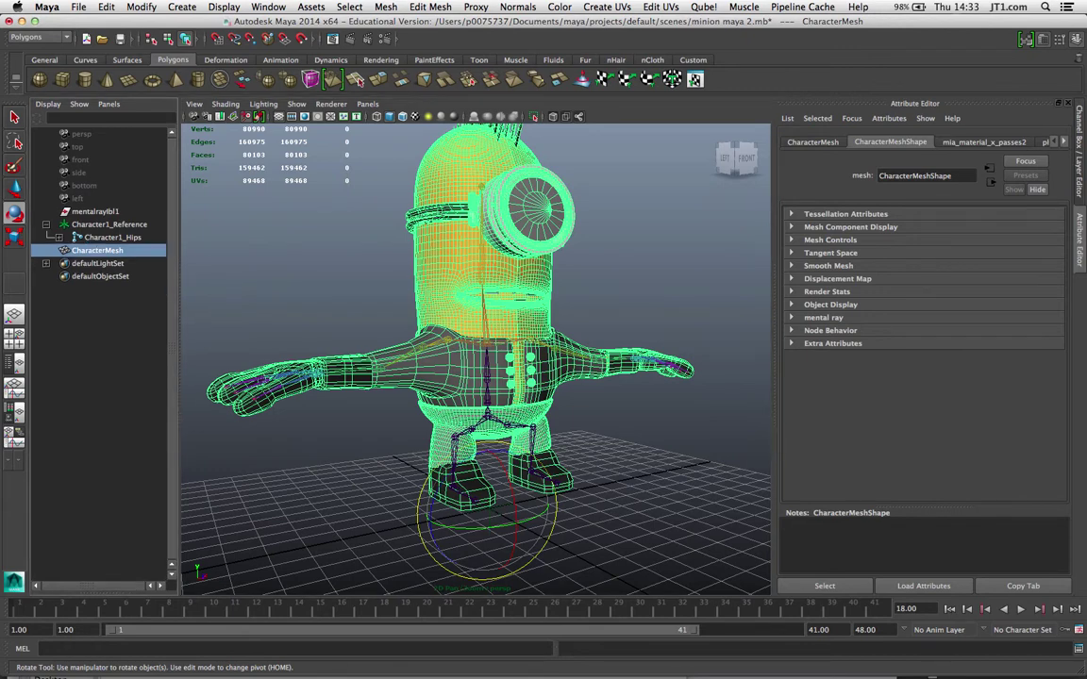
left_click(112, 238)
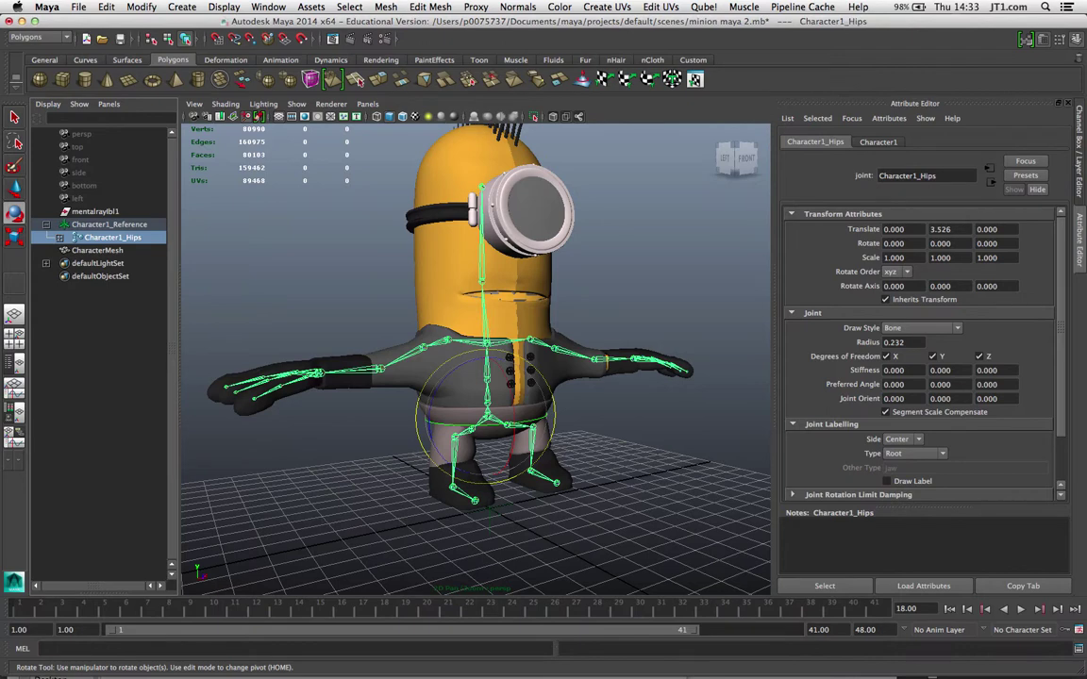
left_click(97, 251, "shift")
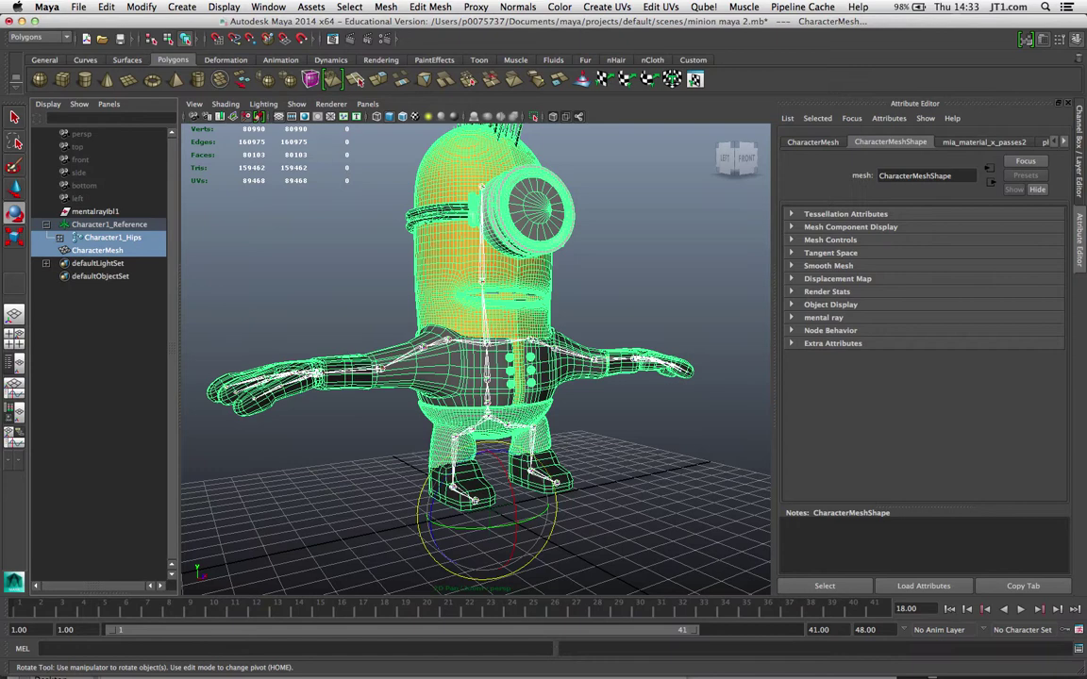
Bind CharacterMesh to the Character1_Hips skeleton with Interactive Skin Bind from the Animation menu set
left_click(38, 37)
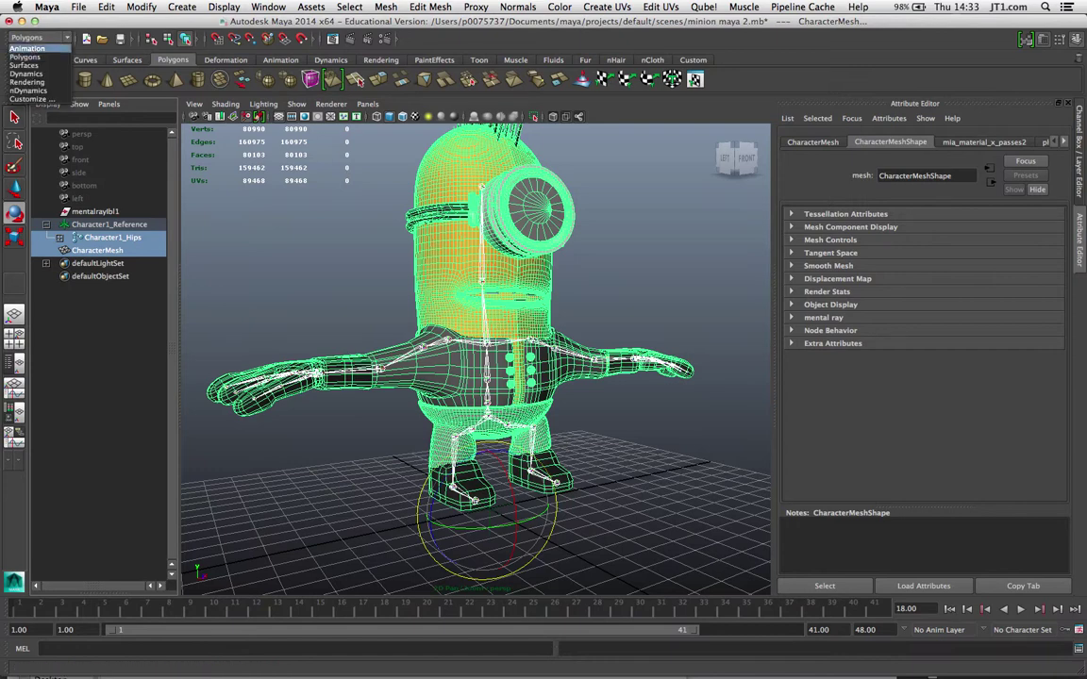
left_click(27, 48)
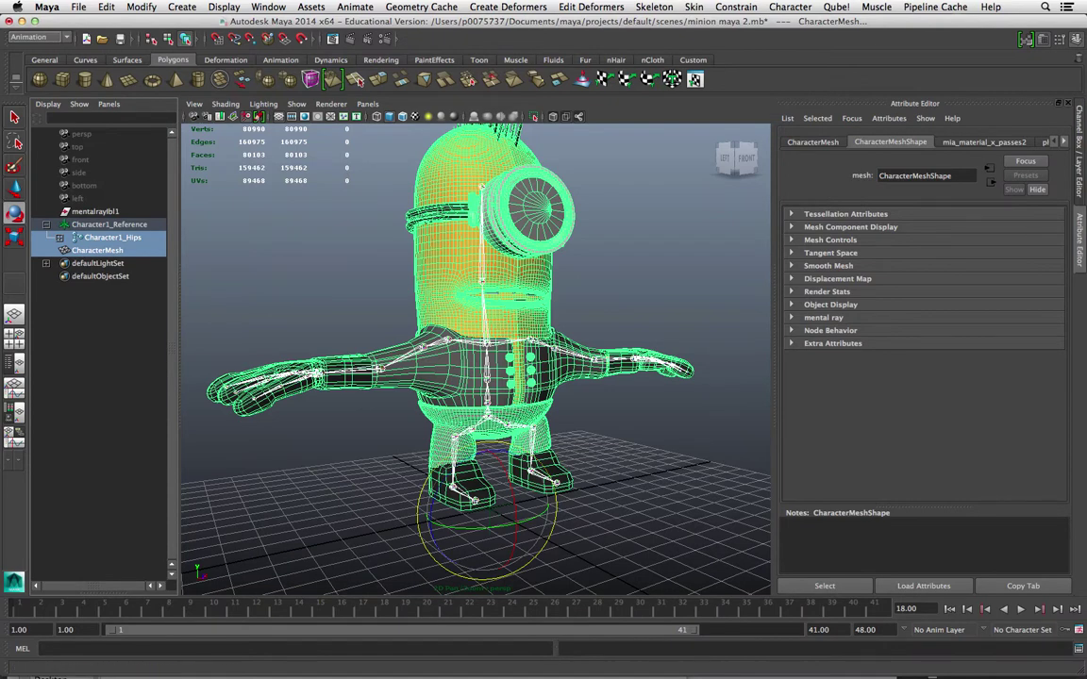
left_click(654, 7)
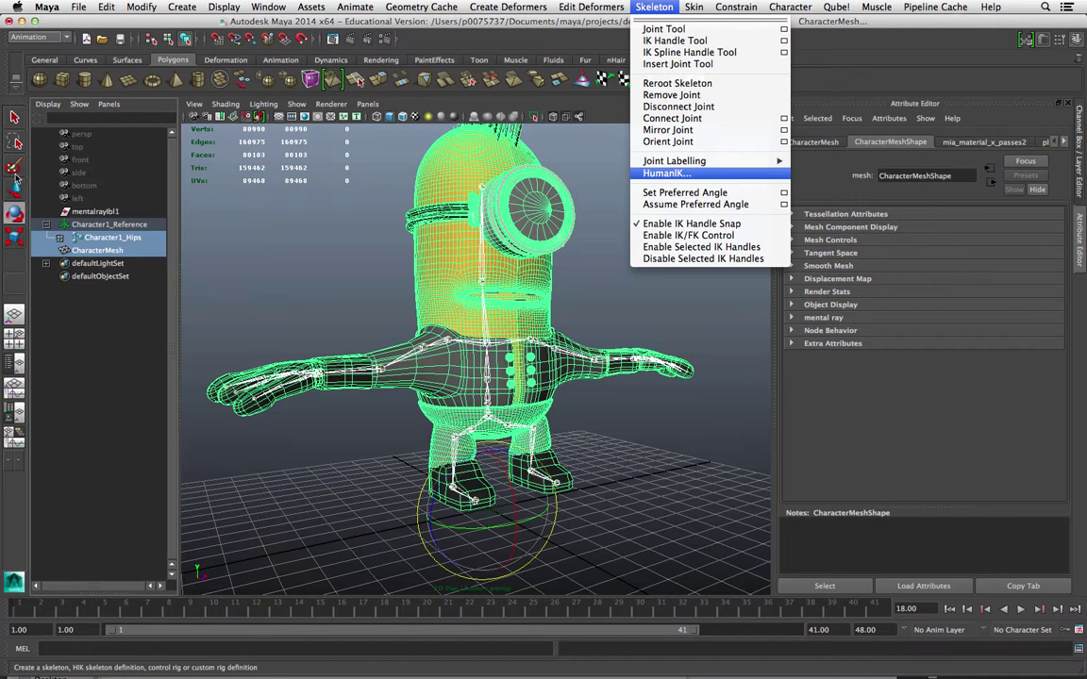
mouse_move(694, 7)
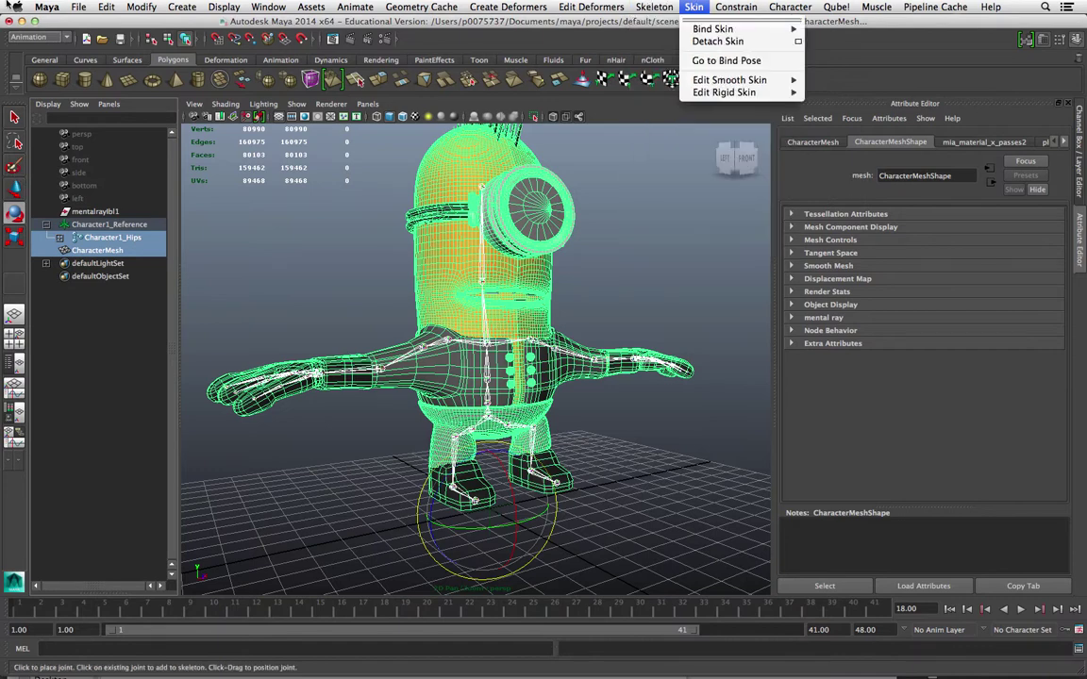
mouse_move(714, 29)
key("Right")
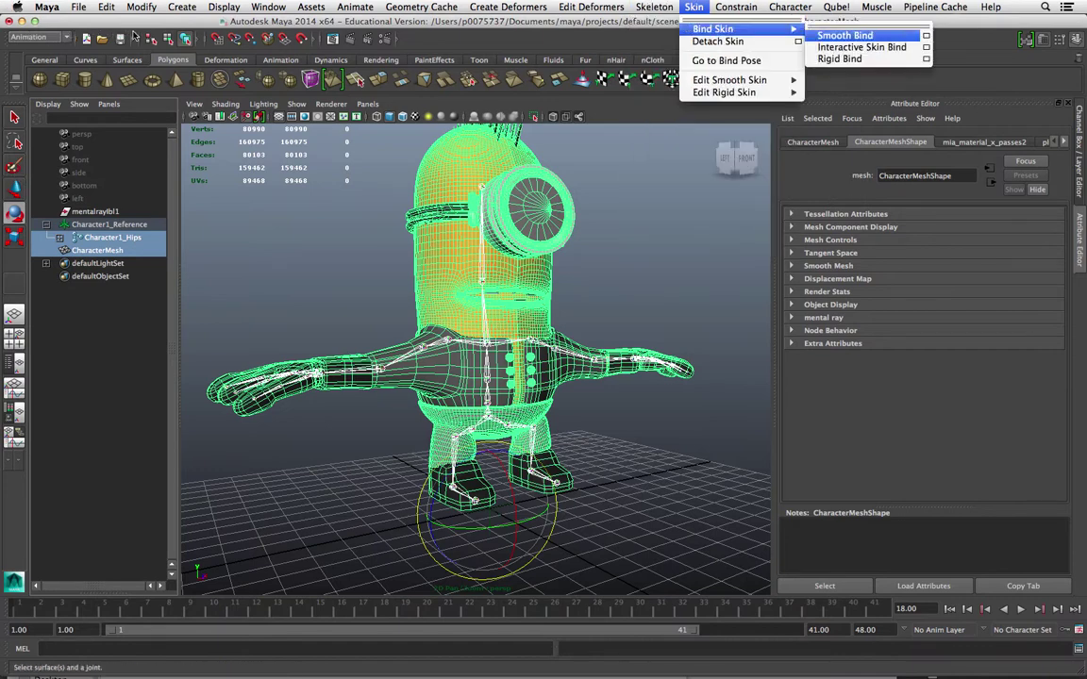
key("Down")
key("Up")
key("Down")
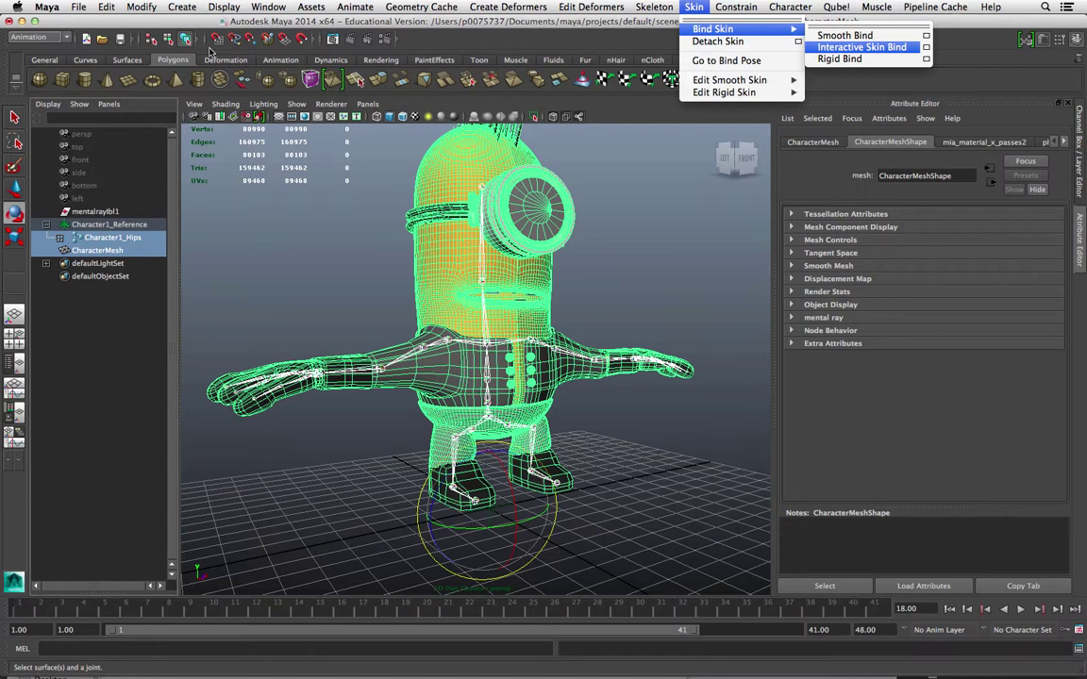
key("Up")
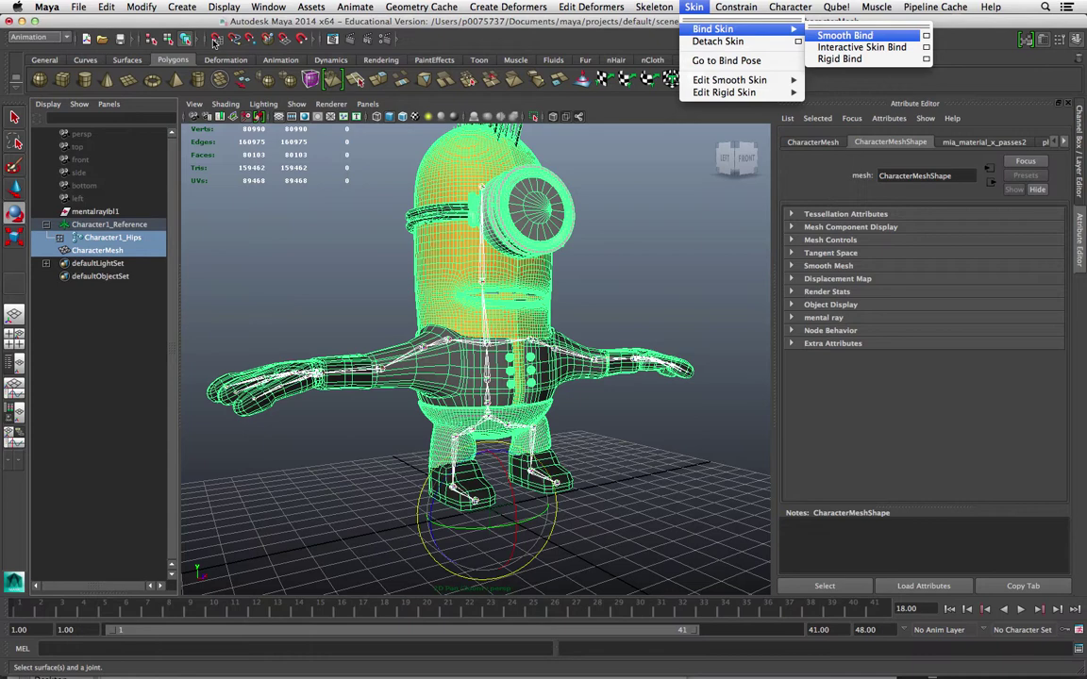
key("Down")
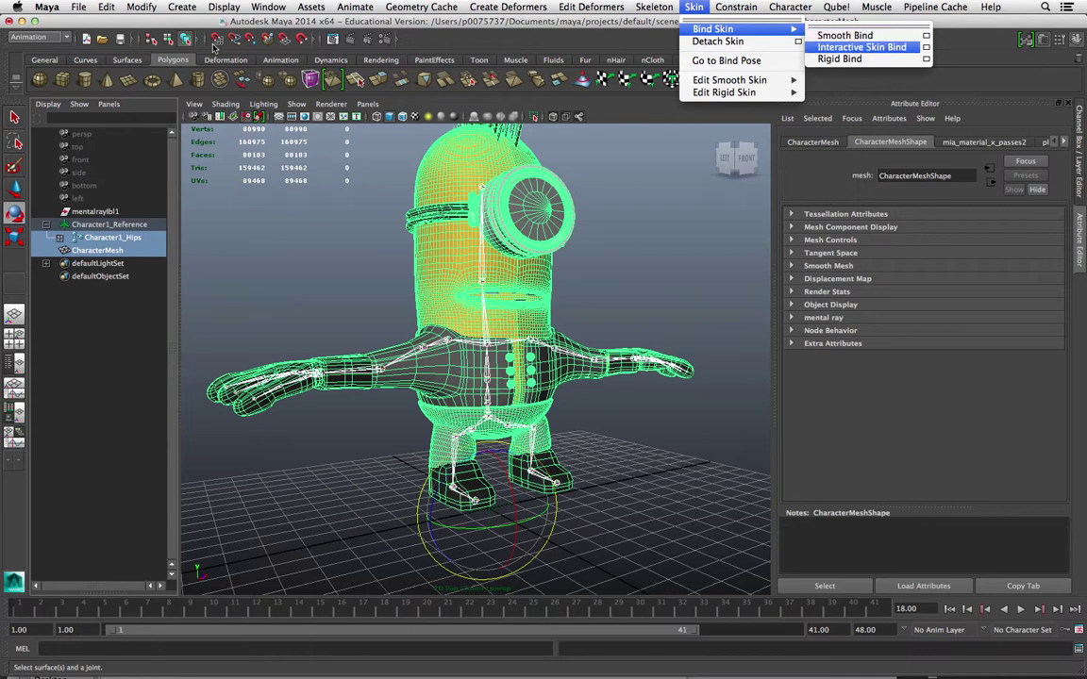
key("Return")
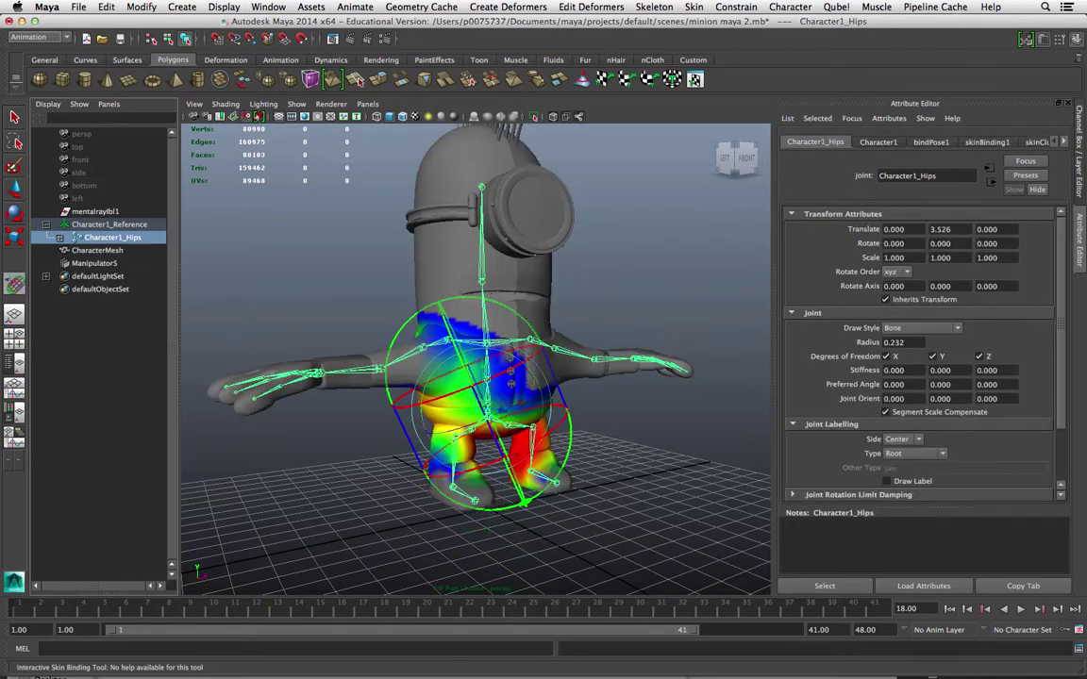
Shrink the Character1_Hips influence volume at its lower and upper ends to pull it off the torso and lower legs
left_click_drag(529, 377, 456, 389, "alt")
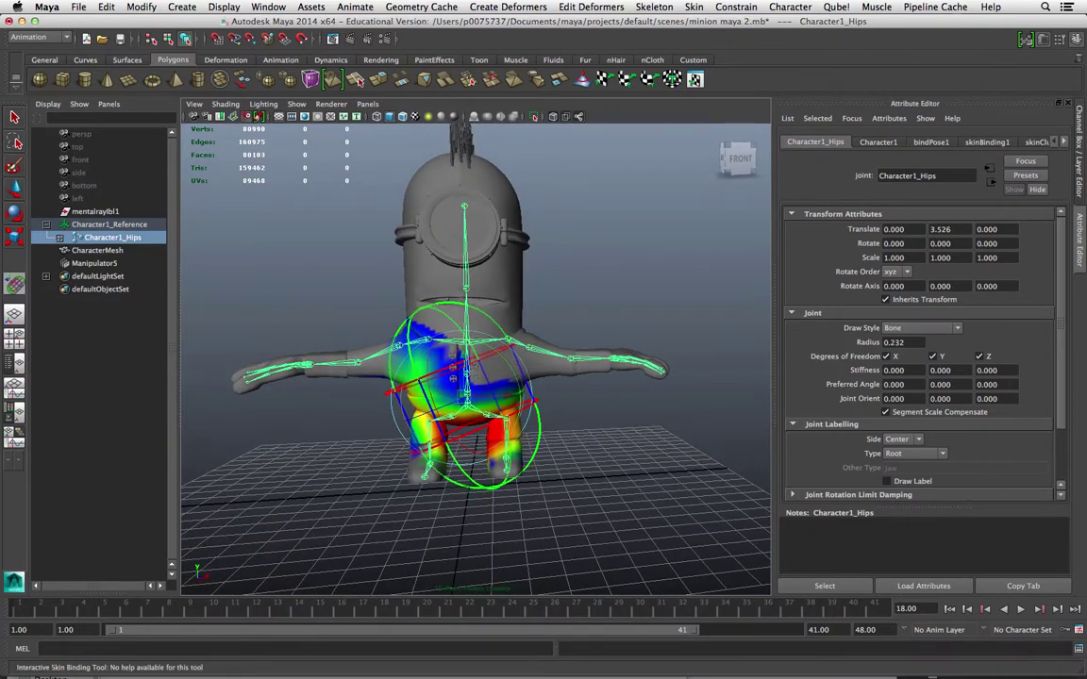
key("bracketleft")
key("bracketright")
left_click_drag(457, 389, 477, 408, "alt")
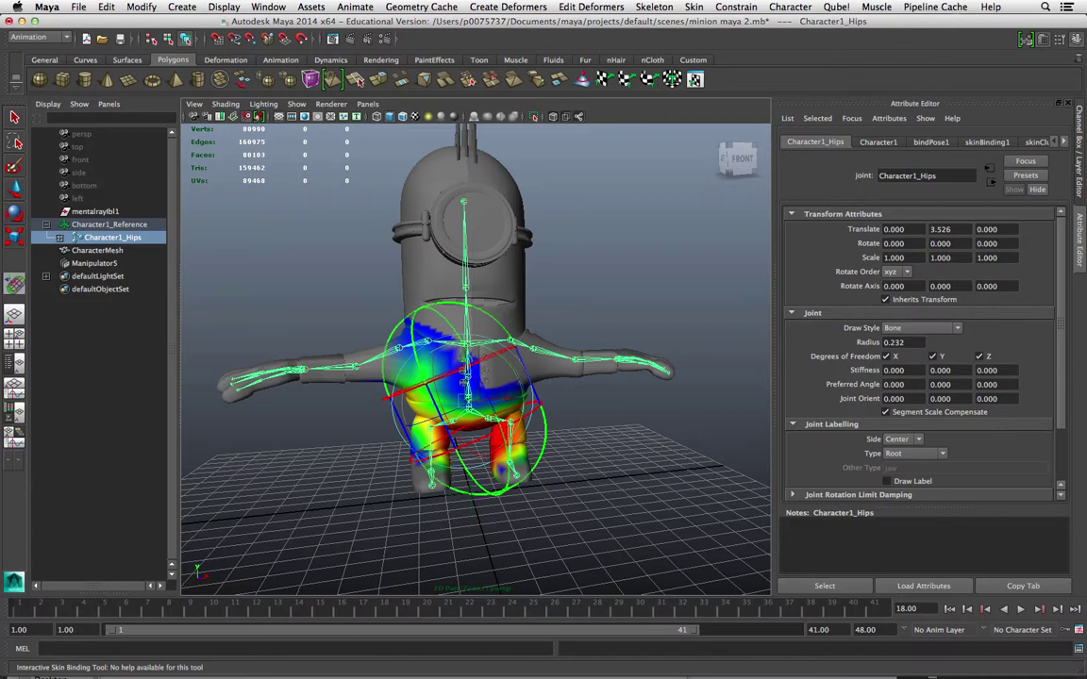
left_click_drag(541, 404, 521, 411)
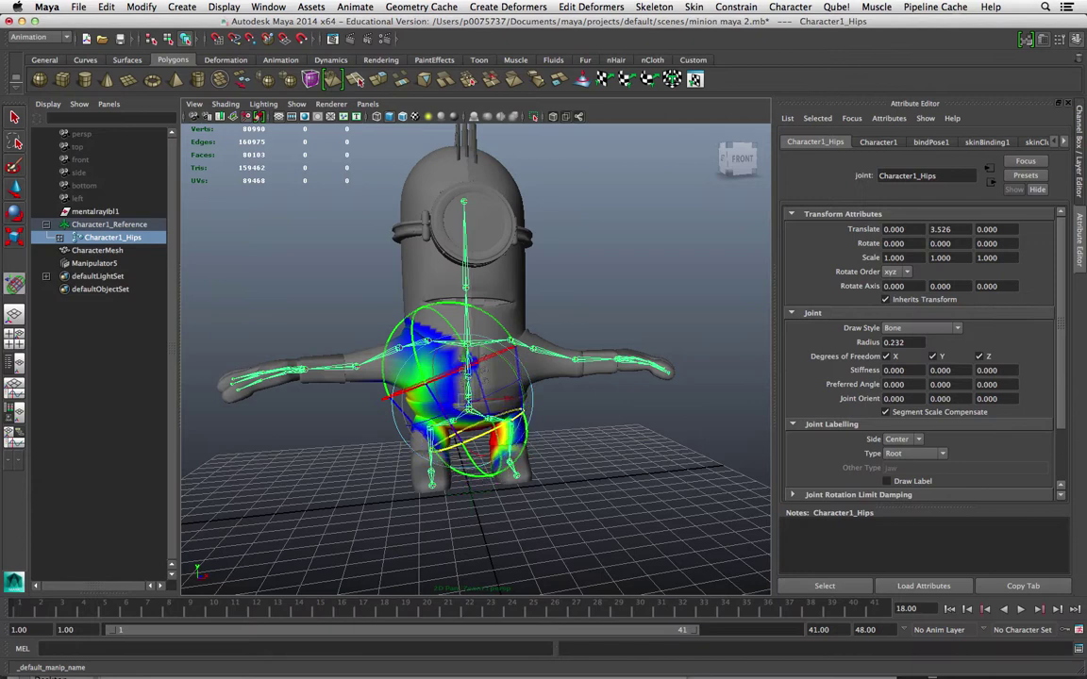
left_click(516, 348)
left_click_drag(515, 349, 494, 350)
left_click(486, 331)
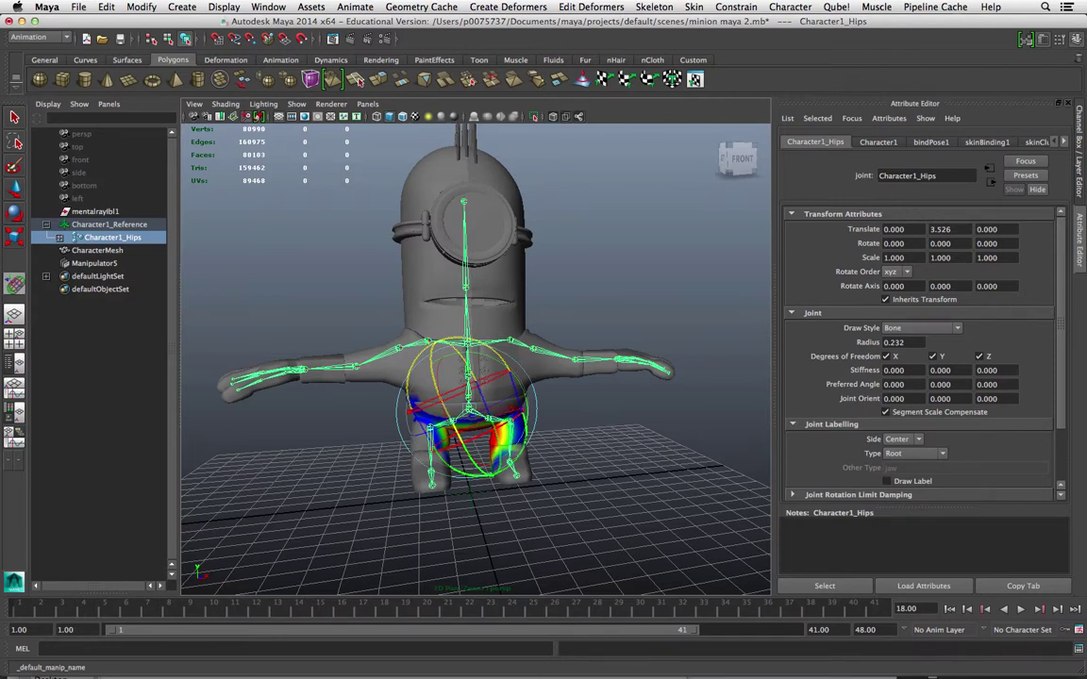
Tighten the length and radius of the Character1_Hips influence volume into a small capsule inside the lower body
left_click_drag(489, 475, 476, 448)
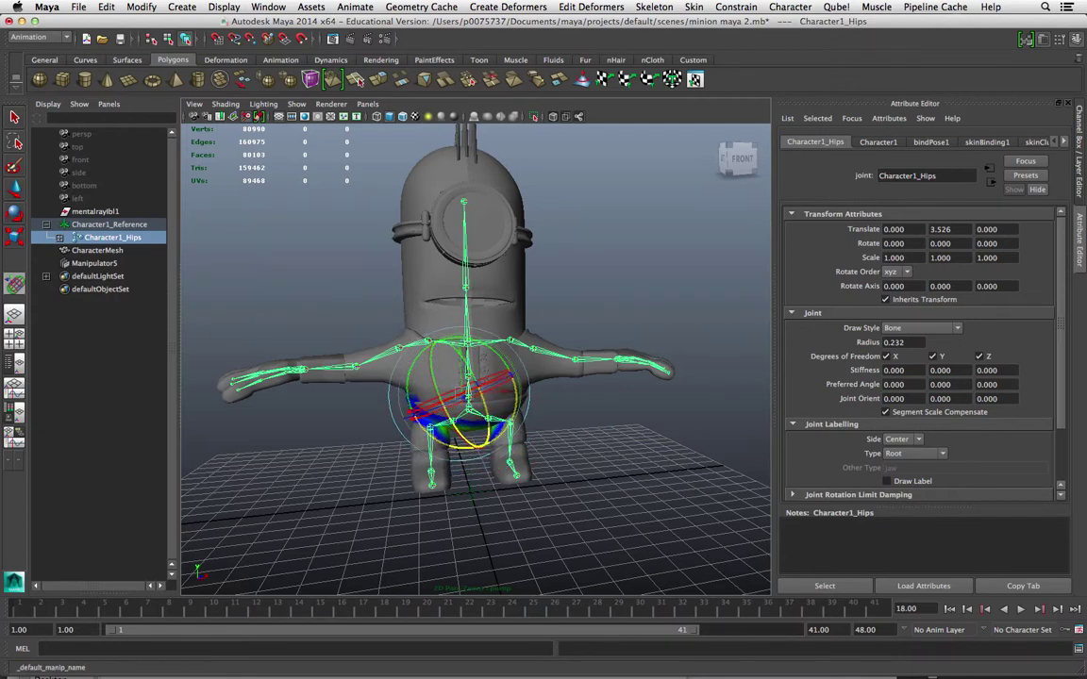
mouse_move(376, 370)
left_mouse_down()
mouse_move(378, 382)
mouse_move(370, 376)
left_mouse_up()
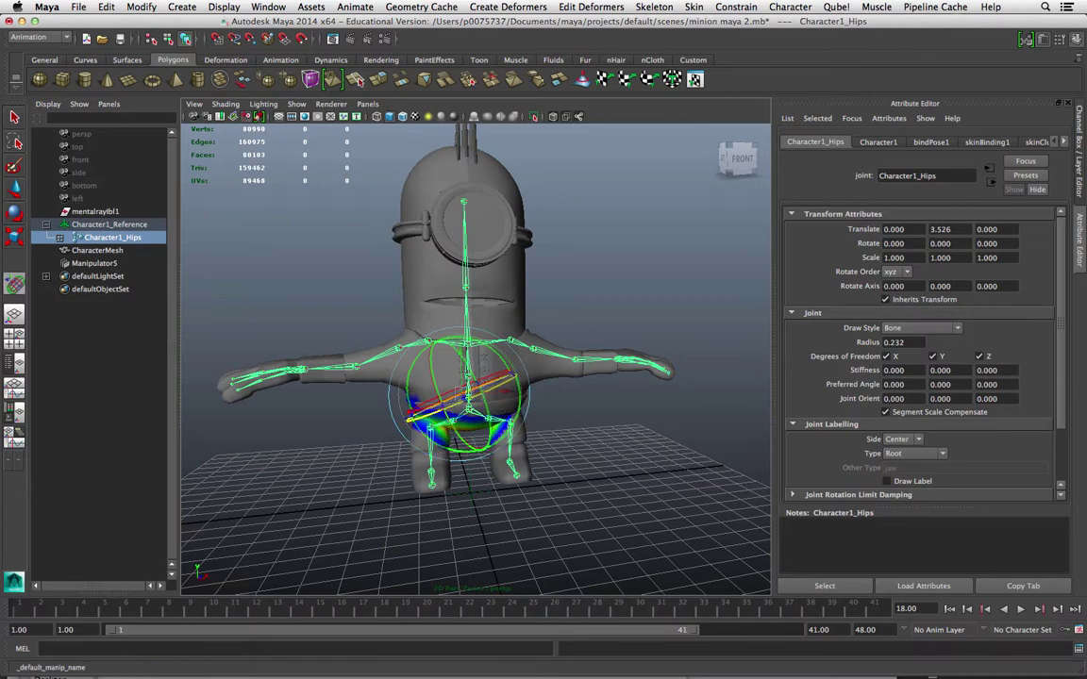
left_click_drag(411, 419, 419, 408)
left_click(409, 408)
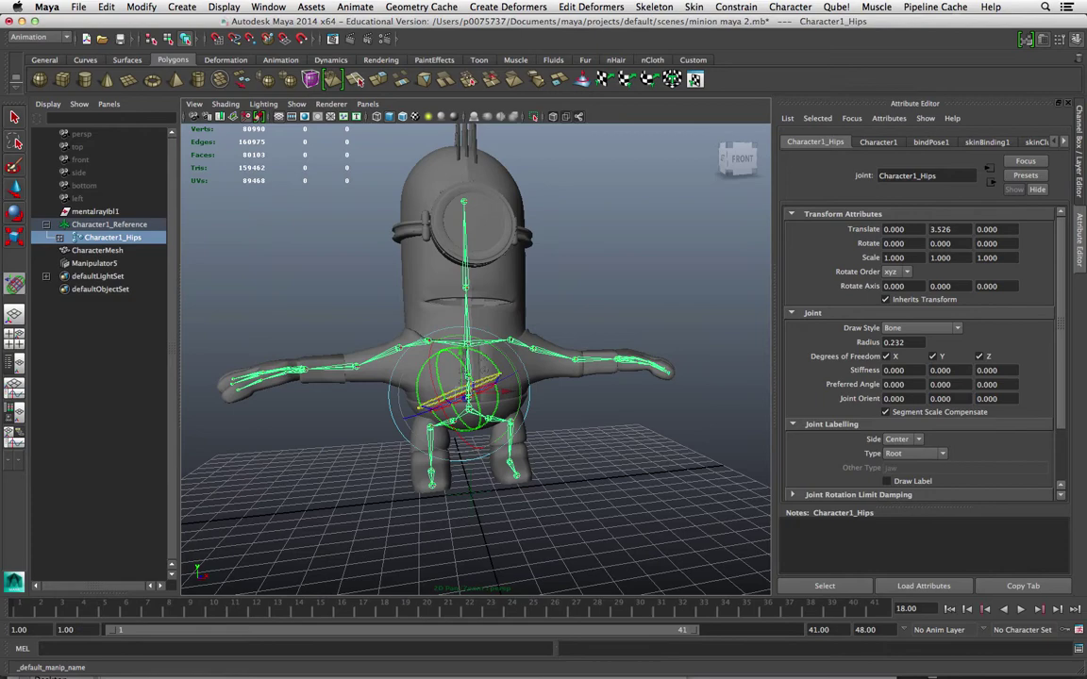
left_click_drag(374, 362, 379, 365)
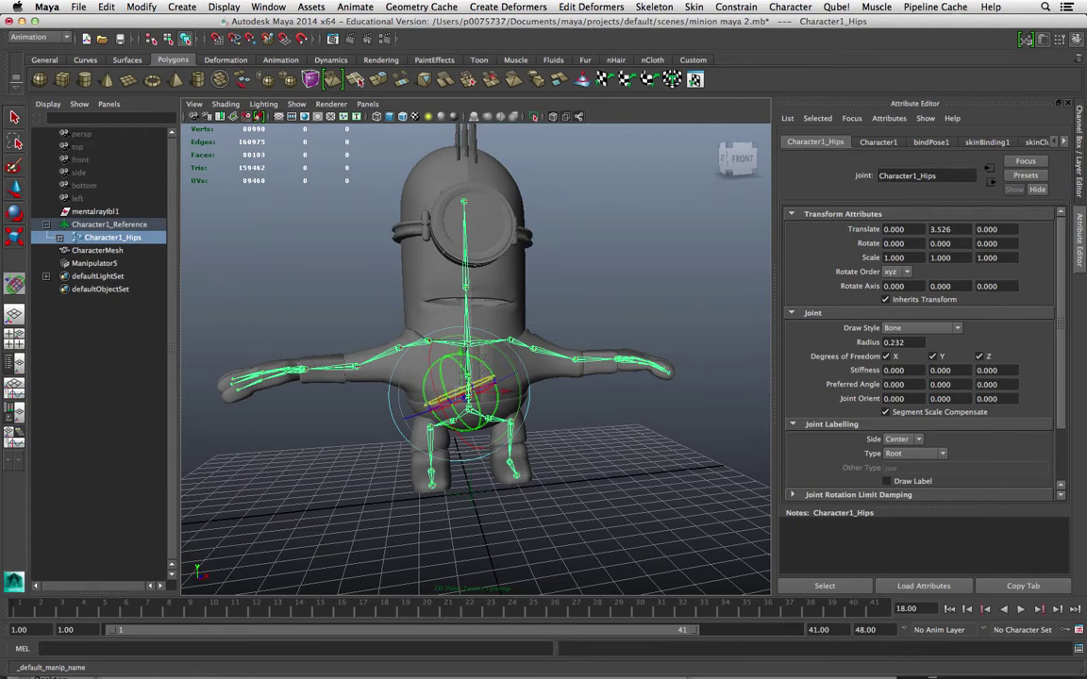
Examine the influence volumes of the Character1_RightLeg and Character1_RightArm joints, undoing the stray move of the leg volume
left_click(431, 448)
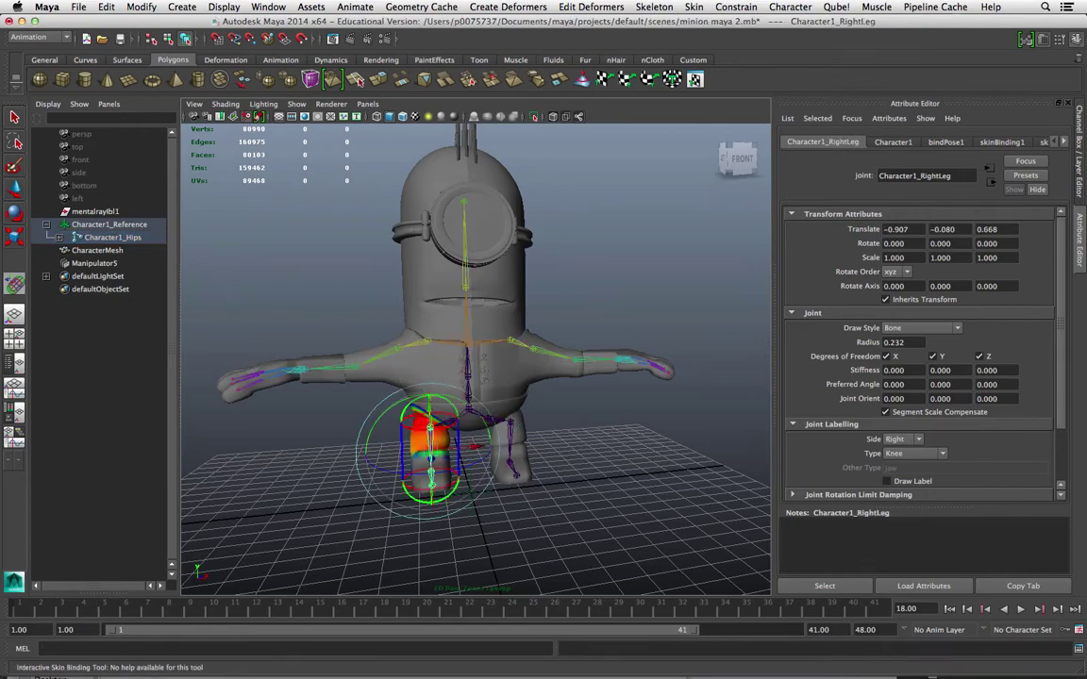
left_click_drag(431, 447, 587, 423, "alt")
scroll(476, 424, "down", 3)
scroll(475, 425, "up", 5)
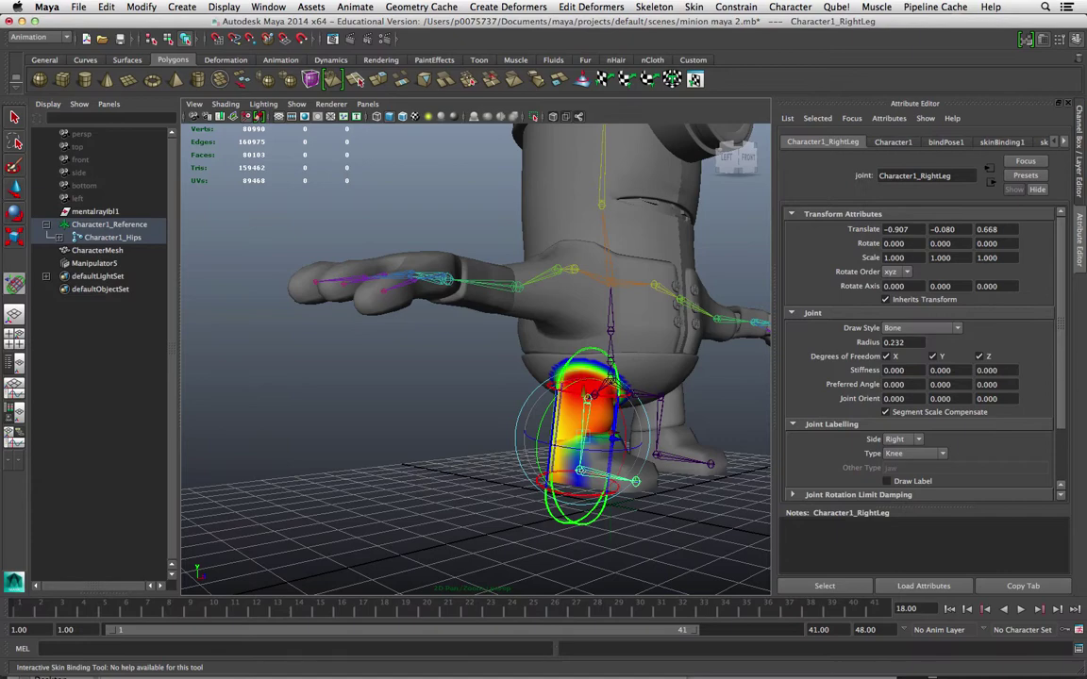
left_click_drag(587, 423, 537, 434, "alt")
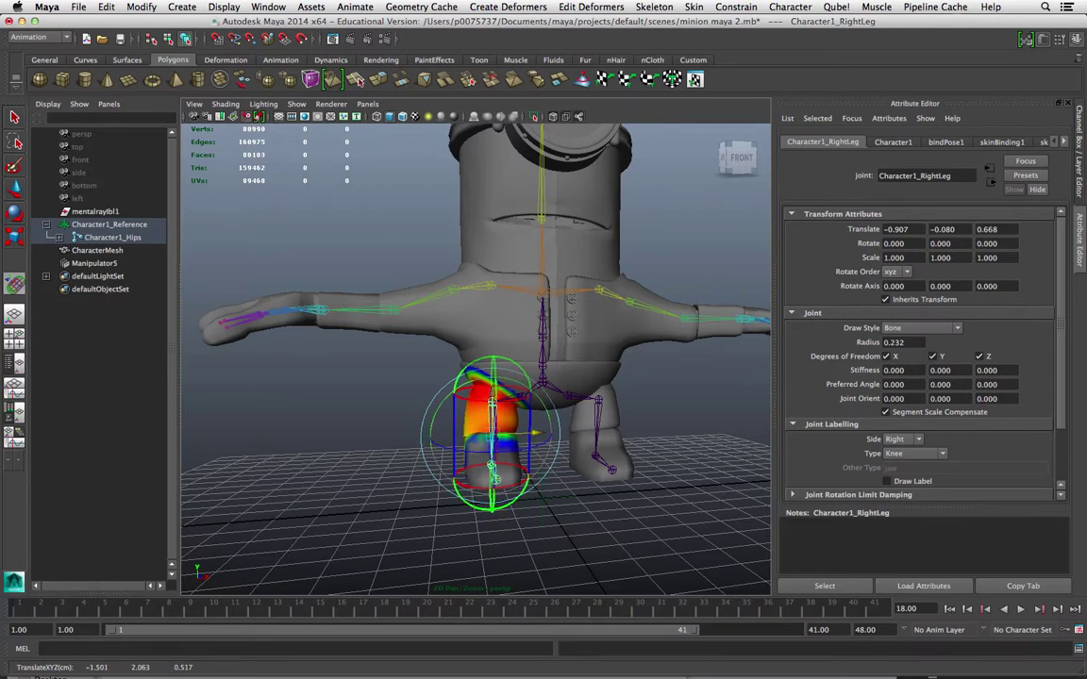
key("z")
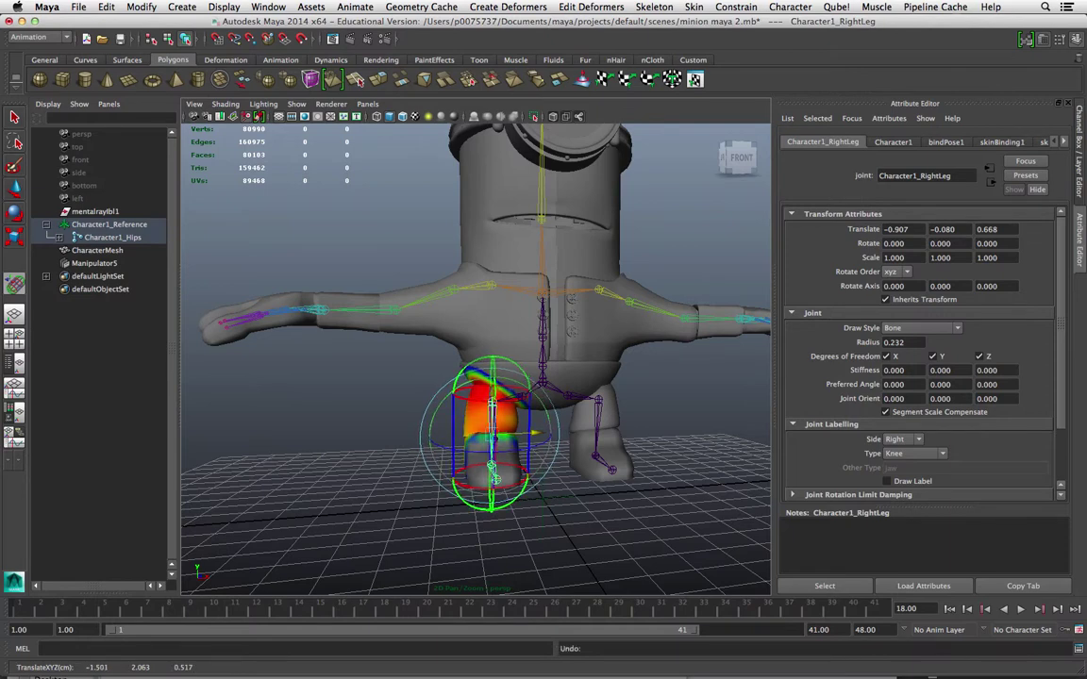
left_click_drag(537, 433, 507, 455, "alt")
left_click(436, 310)
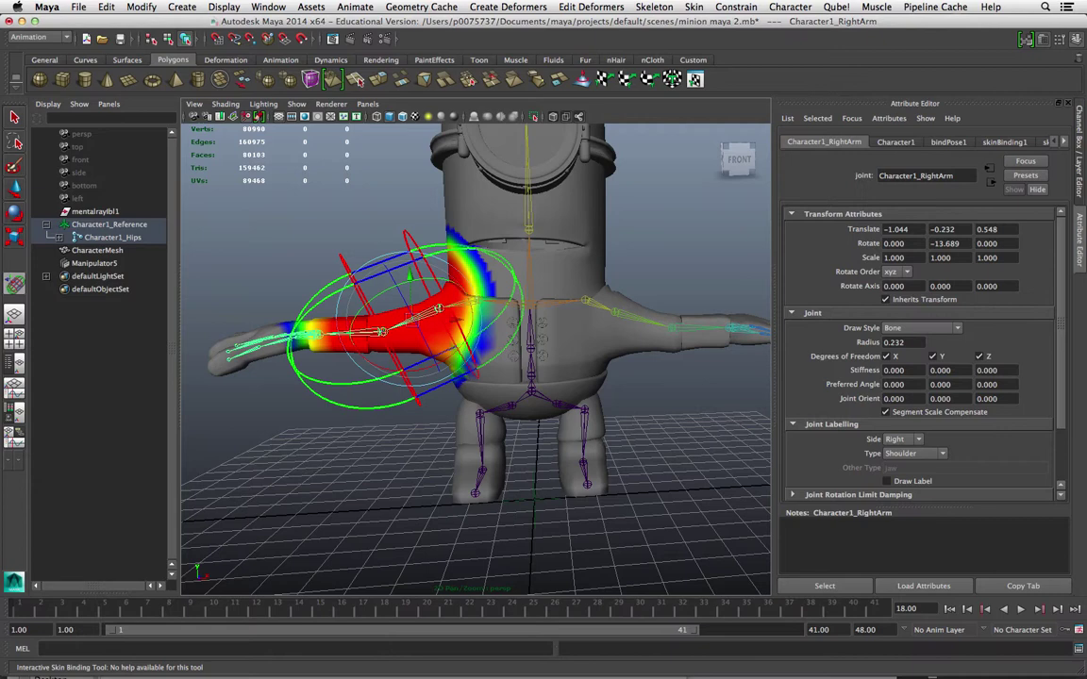
Shorten the Character1_RightArm influence volume toward the elbow and swing the joint to about 18, -25, 2 degrees to test the shoulder
left_click_drag(291, 344, 325, 334)
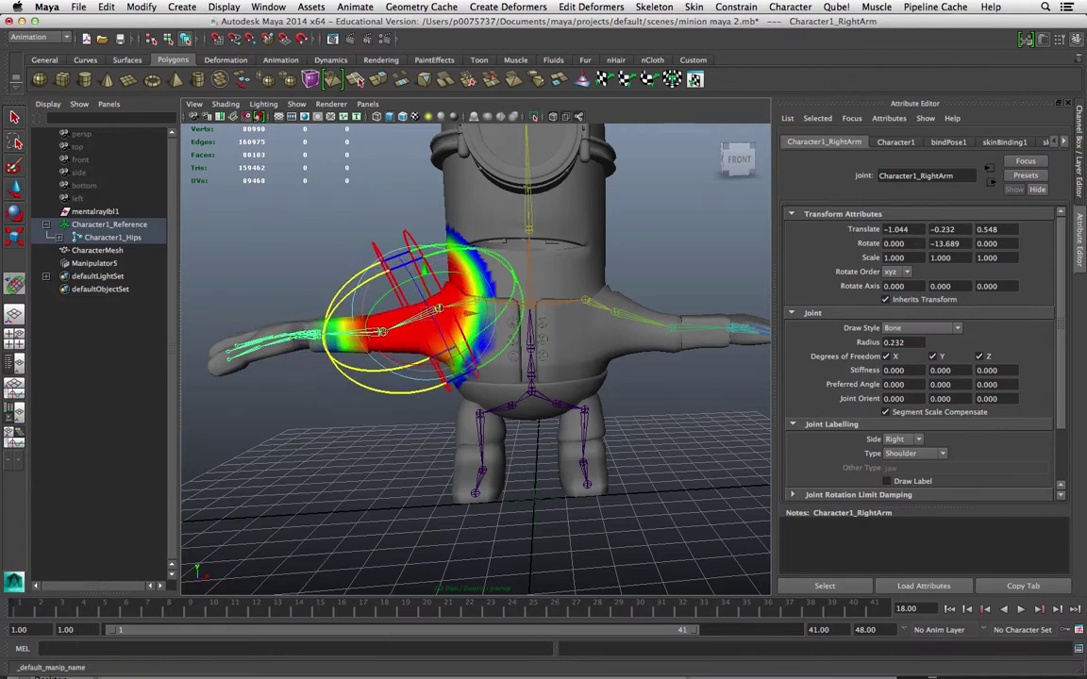
left_click_drag(374, 245, 424, 273)
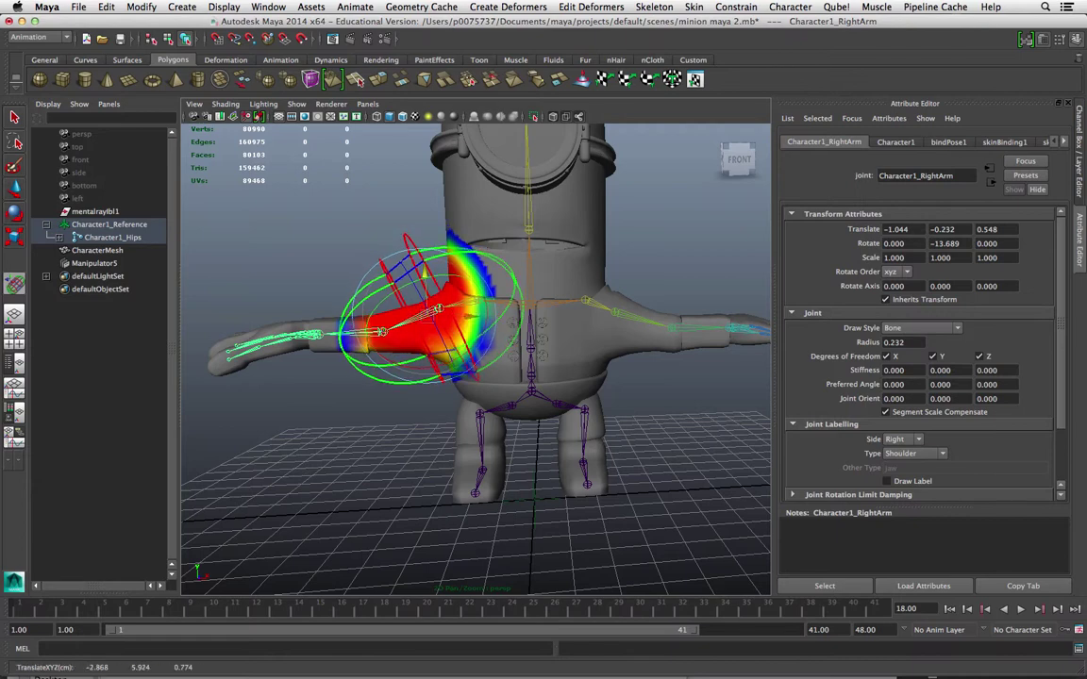
key("e")
left_click_drag(414, 310, 524, 359)
left_click_drag(416, 368, 448, 370, "alt")
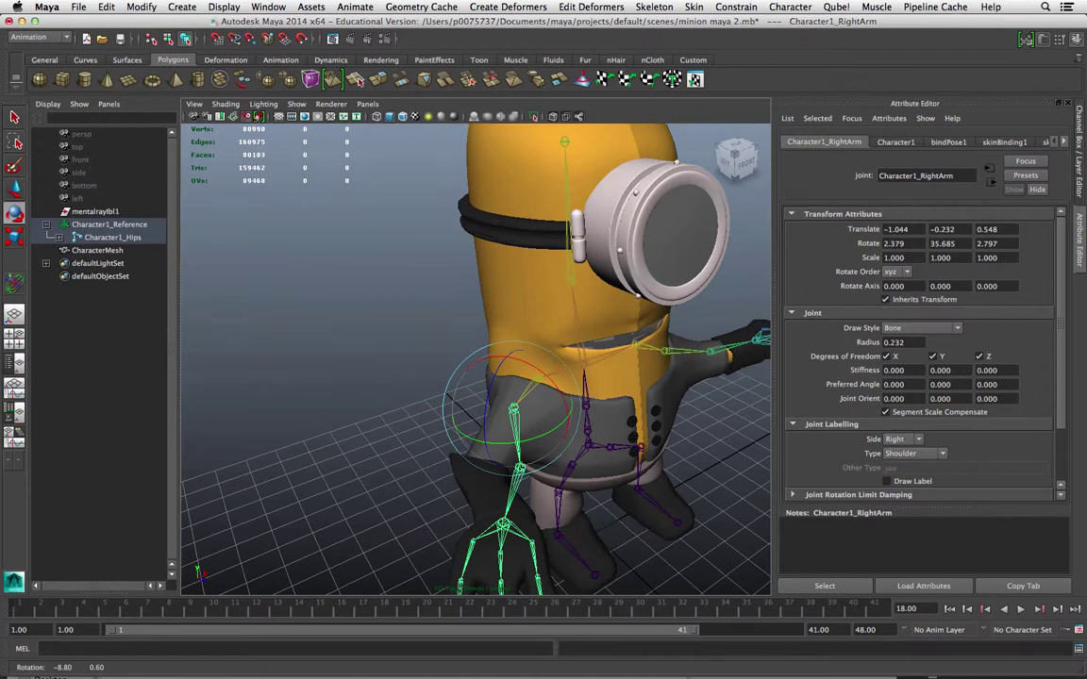
left_click_drag(491, 408, 410, 436)
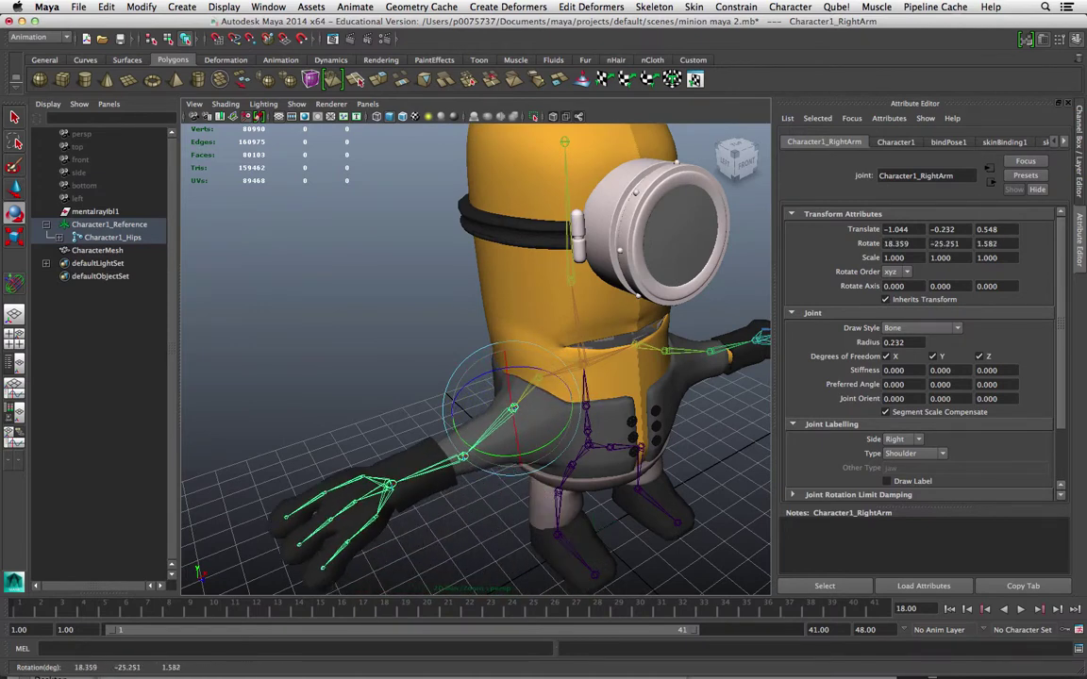
Bend the Character1_RightForeArm joint to examine the elbow deformation up close, and undo the bend
left_click(432, 469)
mouse_move(464, 508)
left_mouse_down()
mouse_move(515, 482)
mouse_move(464, 507)
left_mouse_up()
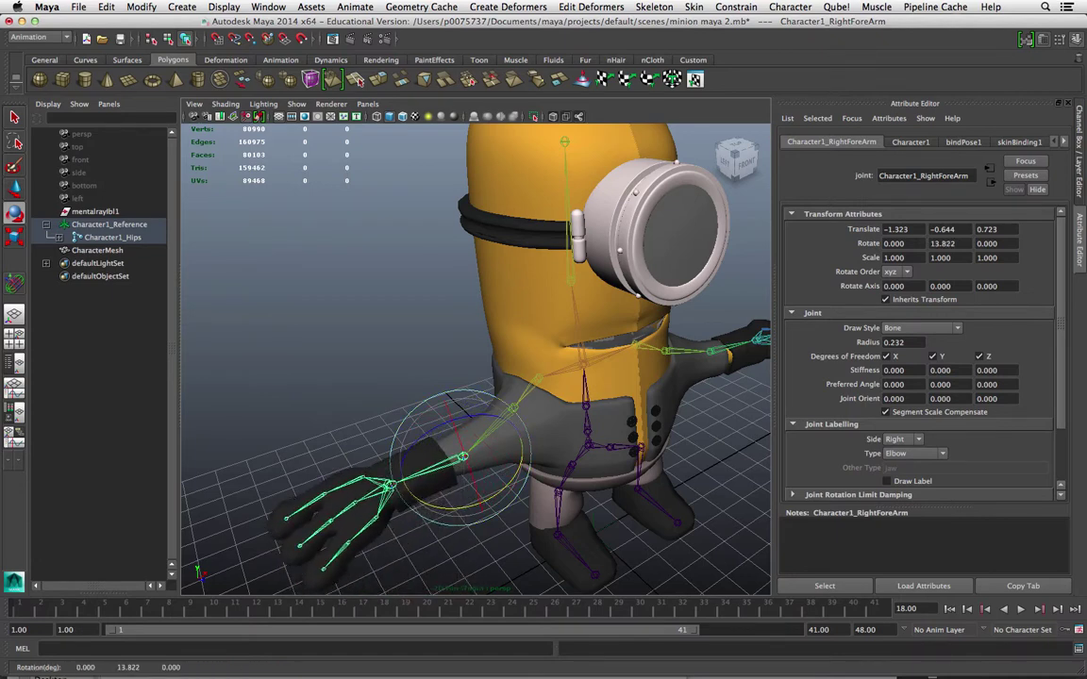
left_click_drag(425, 449, 538, 436)
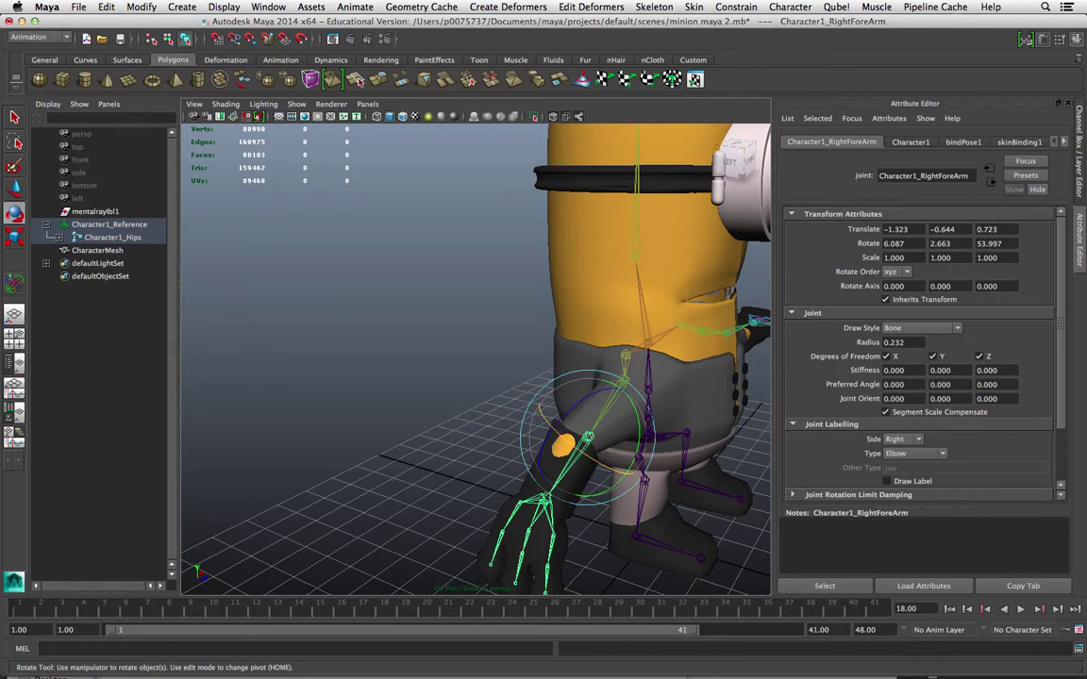
scroll(566, 436, "down", 4)
scroll(566, 436, "up", 9)
middle_click_drag(567, 436, 464, 244, "alt")
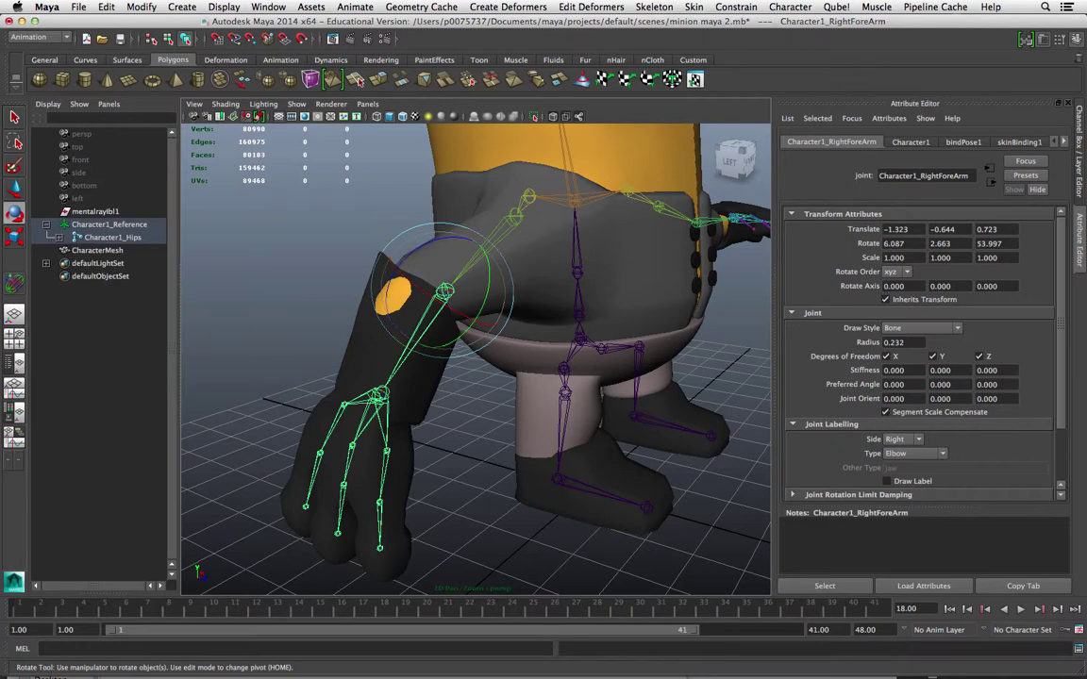
key("ctrl+z")
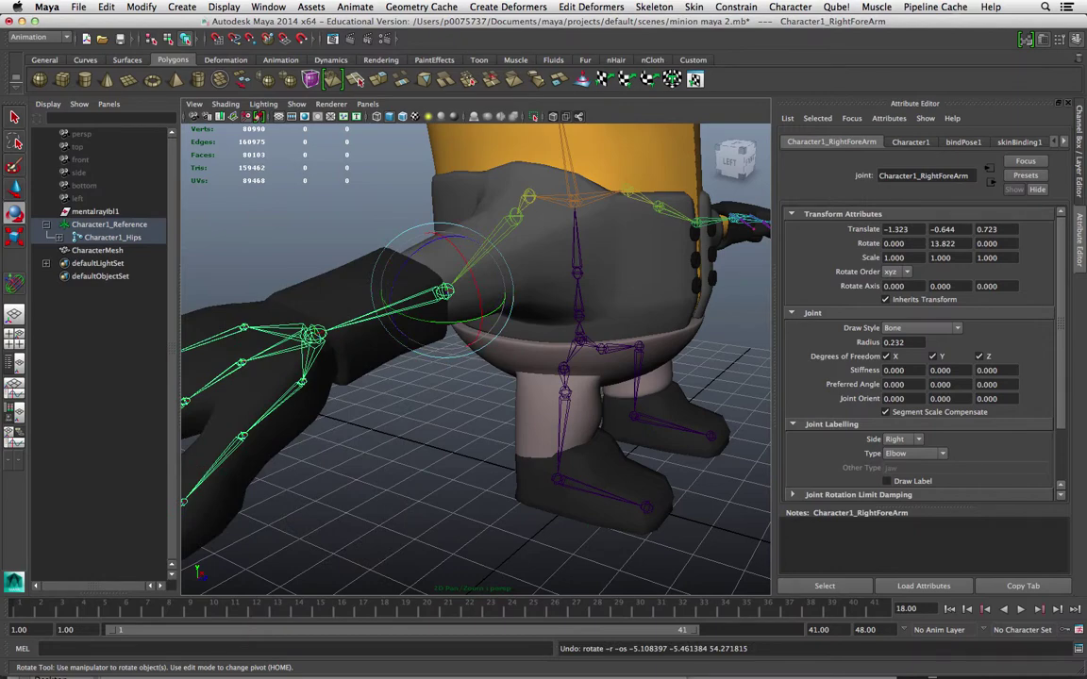
Reshape the Character1_RightForeArm influence volume with the Interactive Skin Binding Tool, extending and widening it at the wrist and pulling it back from the upper arm
double_click(15, 283)
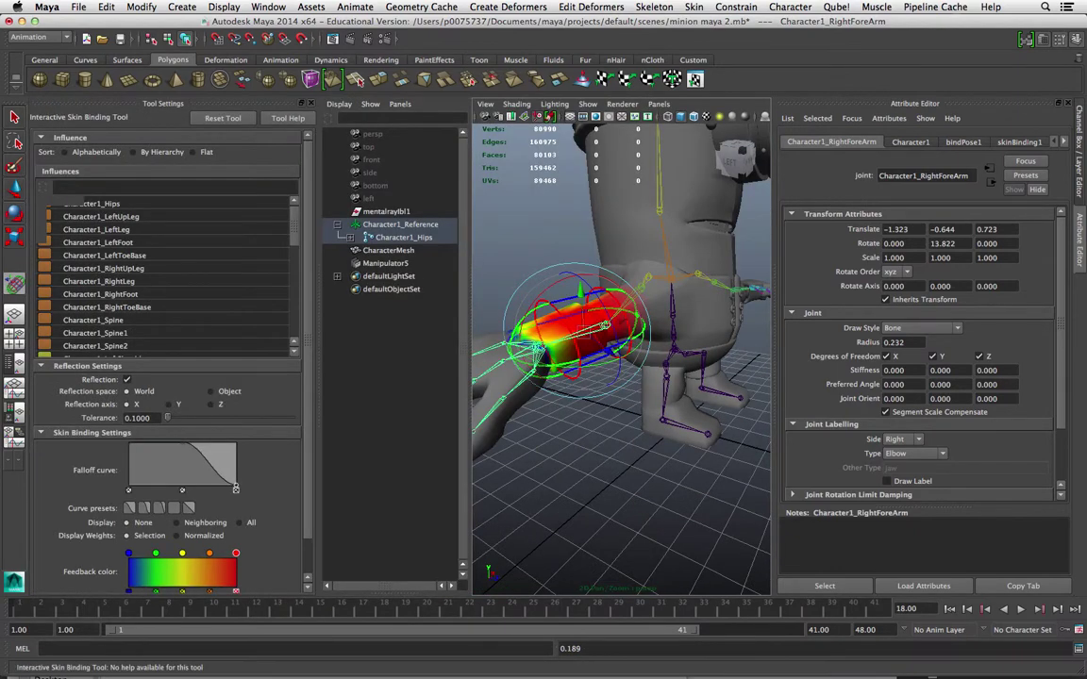
left_click_drag(604, 368, 571, 349, "alt")
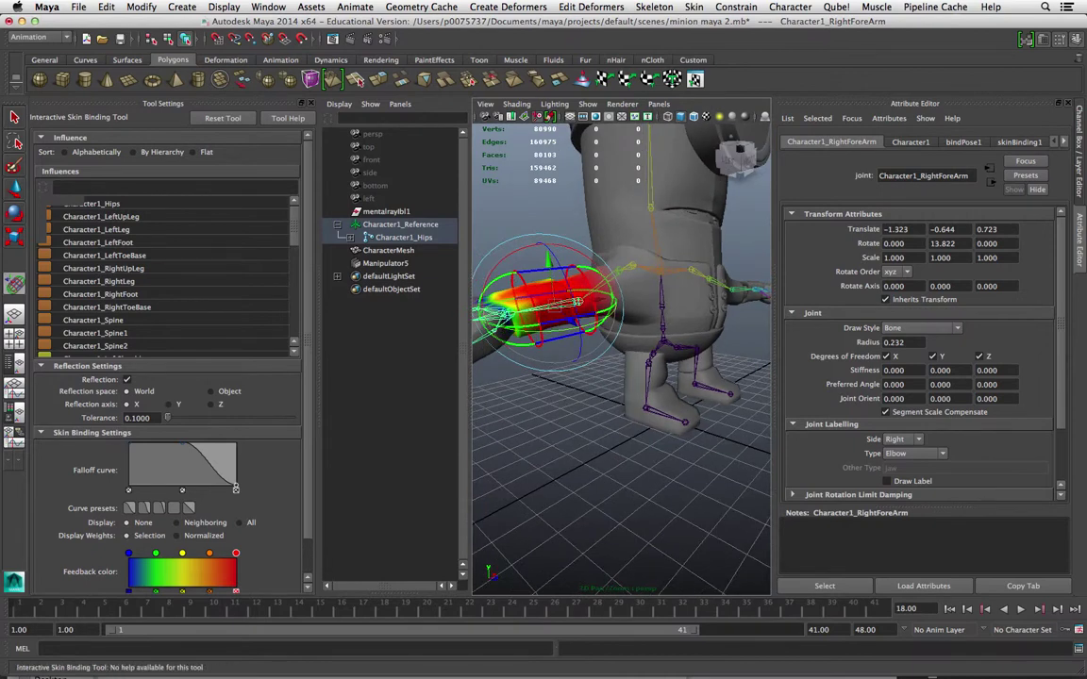
left_click_drag(615, 303, 597, 304)
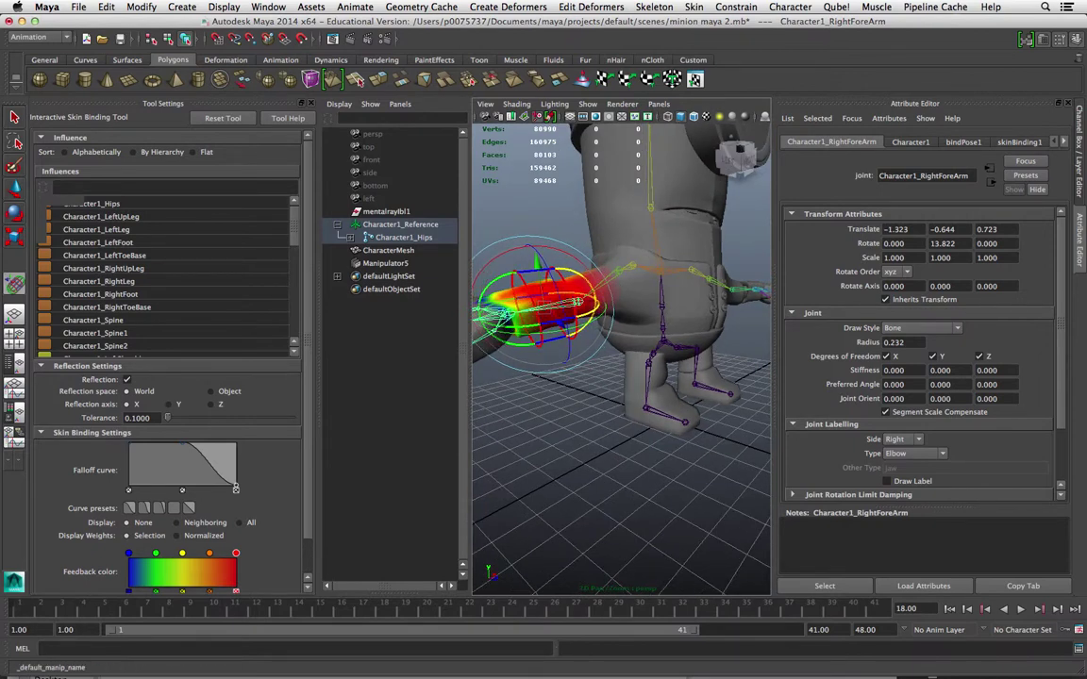
left_click_drag(484, 307, 467, 310)
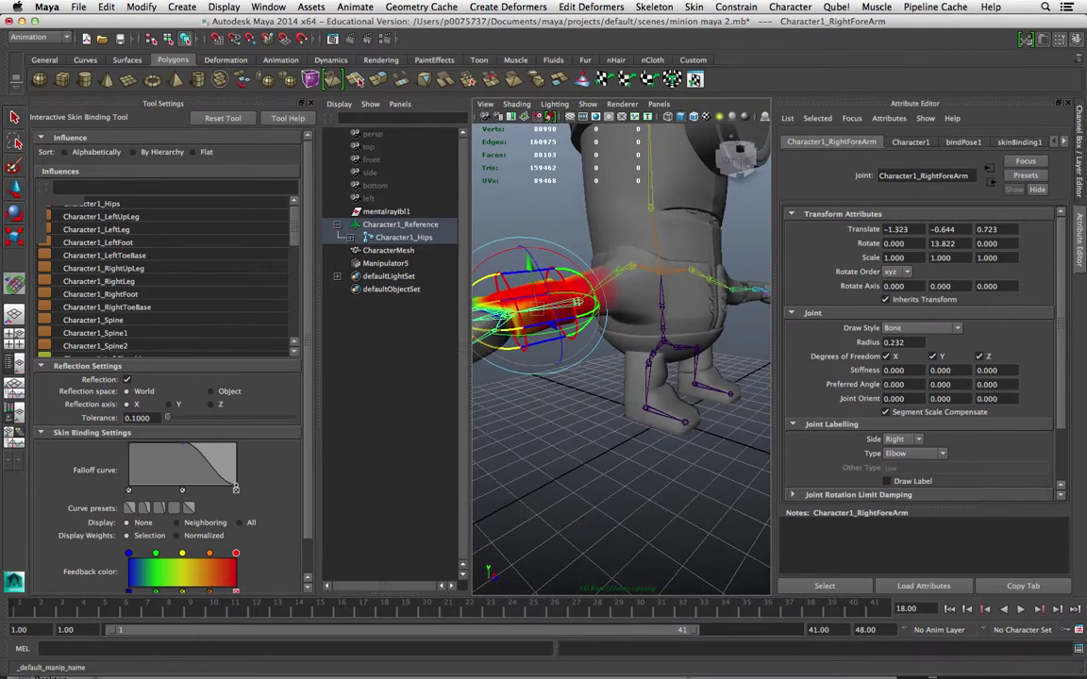
left_click_drag(575, 327, 525, 340)
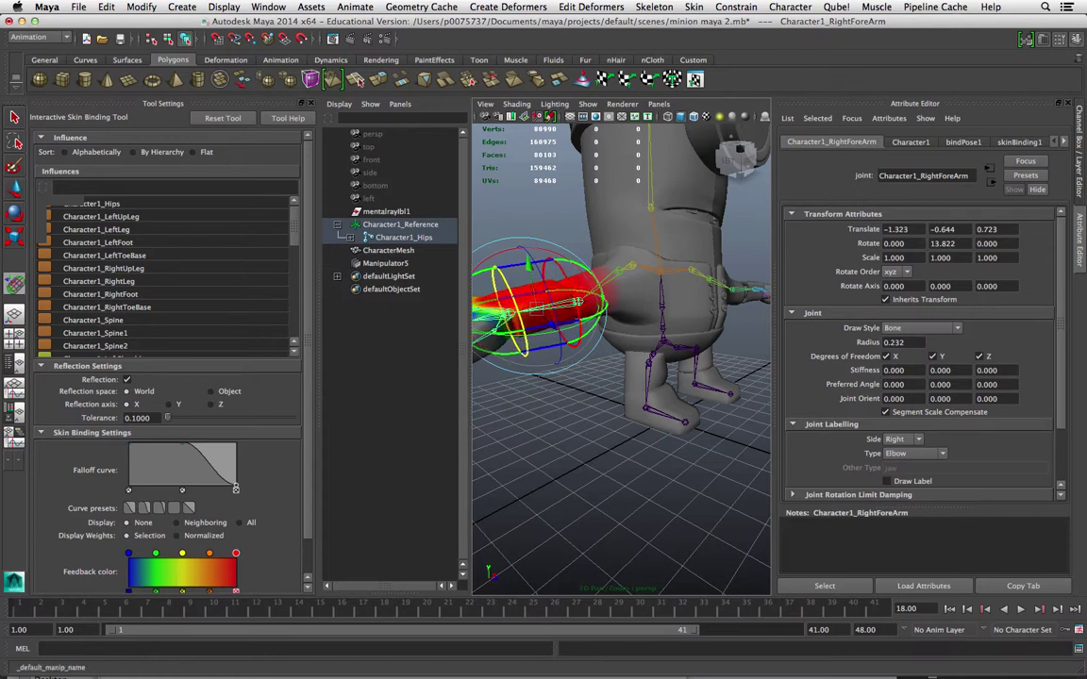
left_click_drag(606, 310, 587, 311)
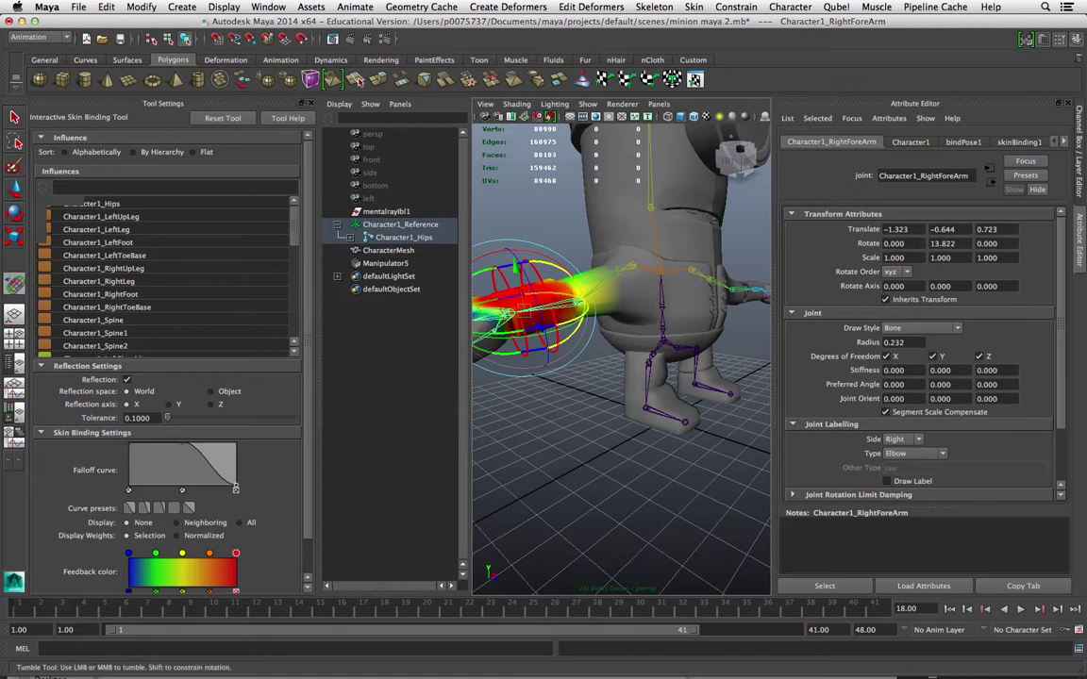
mouse_move(589, 316)
left_mouse_down("alt")
mouse_move(626, 295)
mouse_move(606, 302)
left_mouse_up("alt")
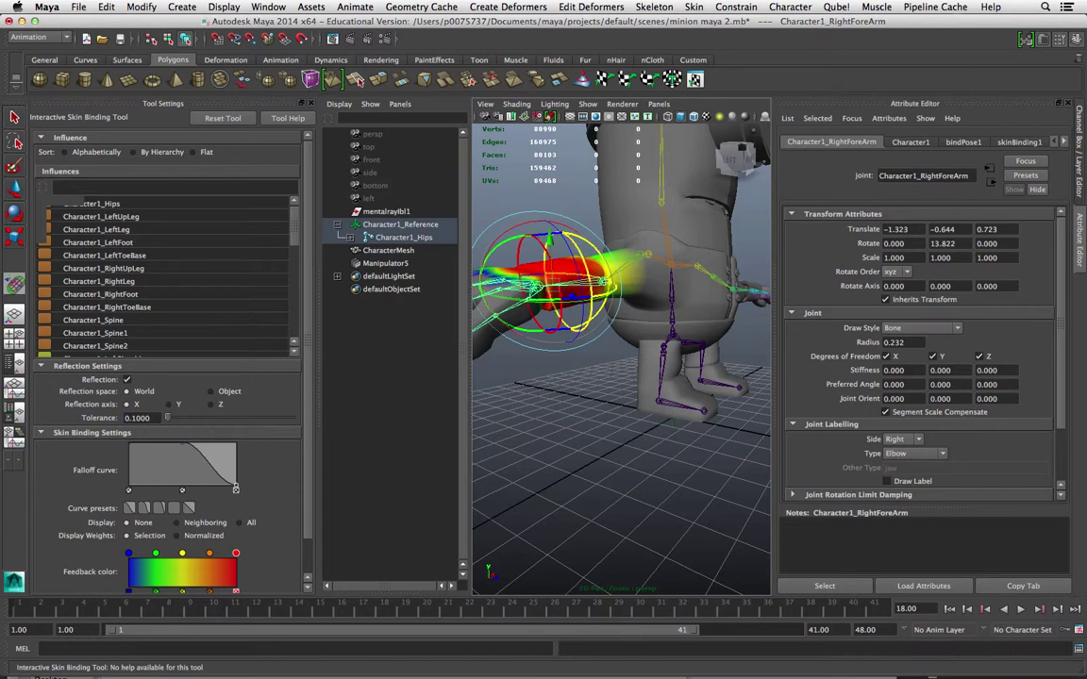
left_click_drag(622, 358, 585, 363, "alt")
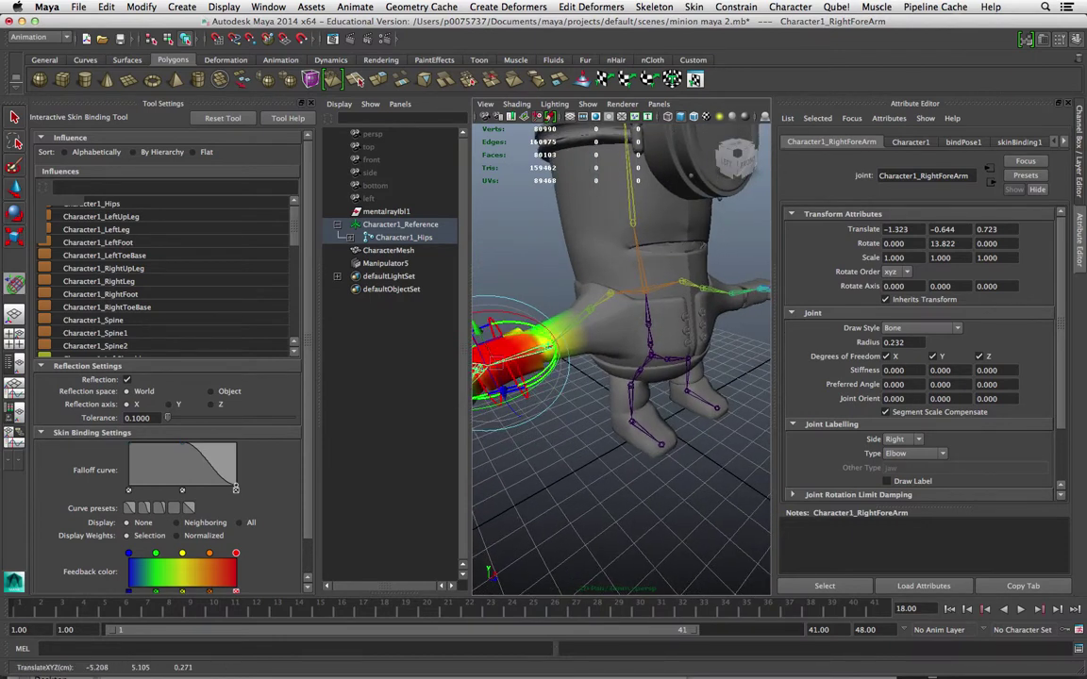
key("ctrl+z")
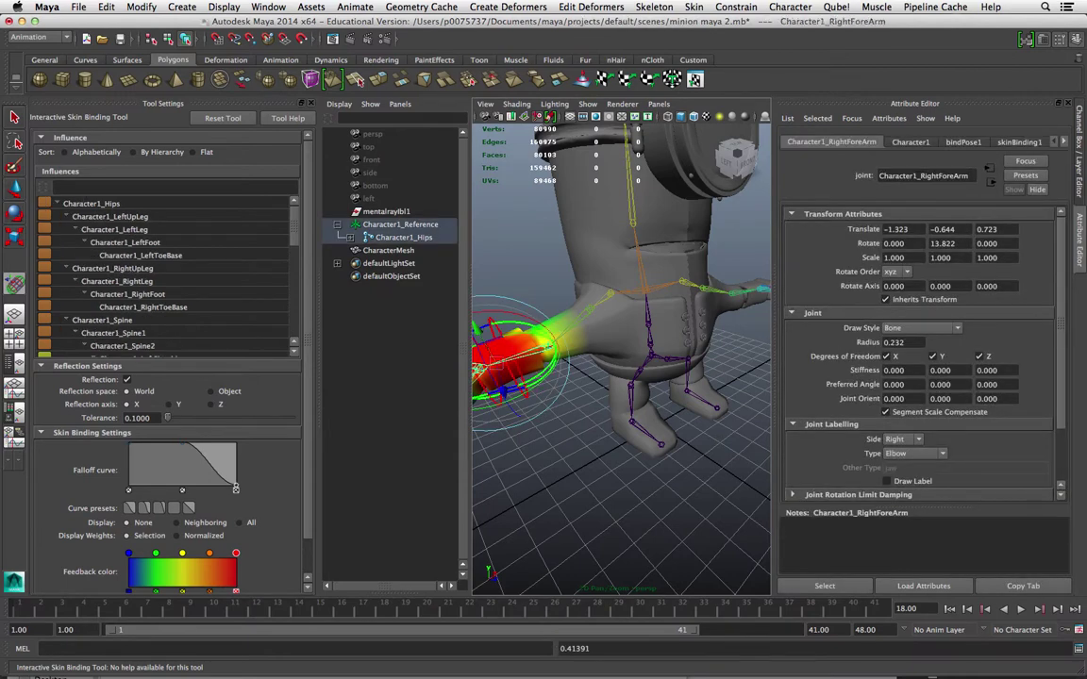
Bend the Character1_RightForeArm joint again and examine CharacterMesh around the elbow and glove from several angles
key("e")
left_click_drag(491, 315, 479, 361)
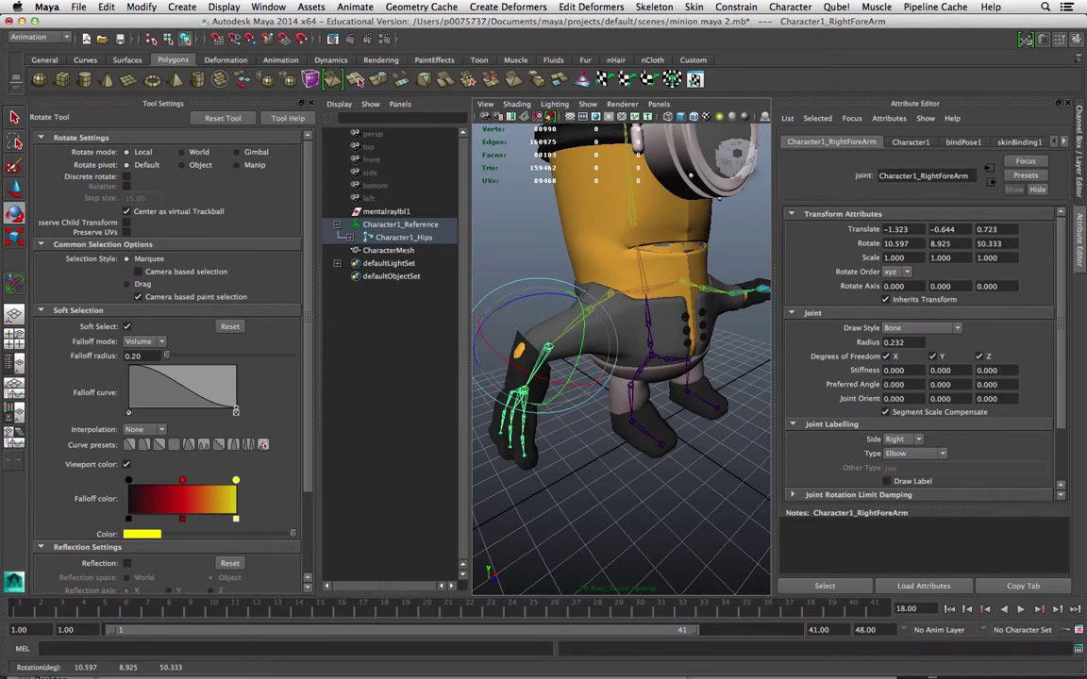
left_click(389, 250)
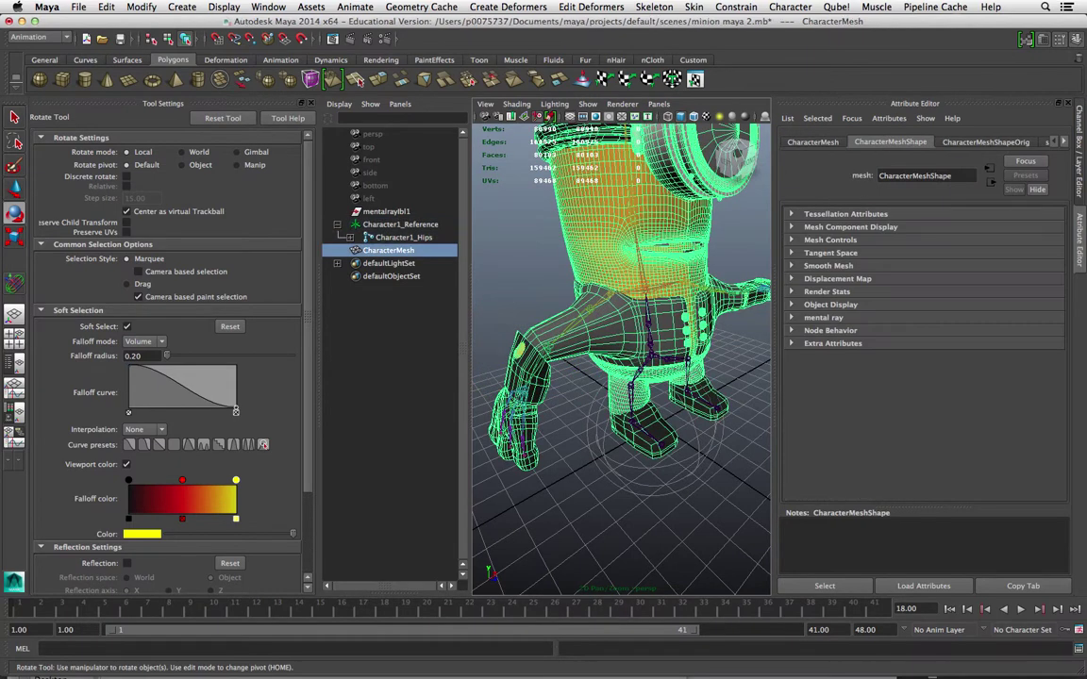
scroll(621, 359, "up", 10)
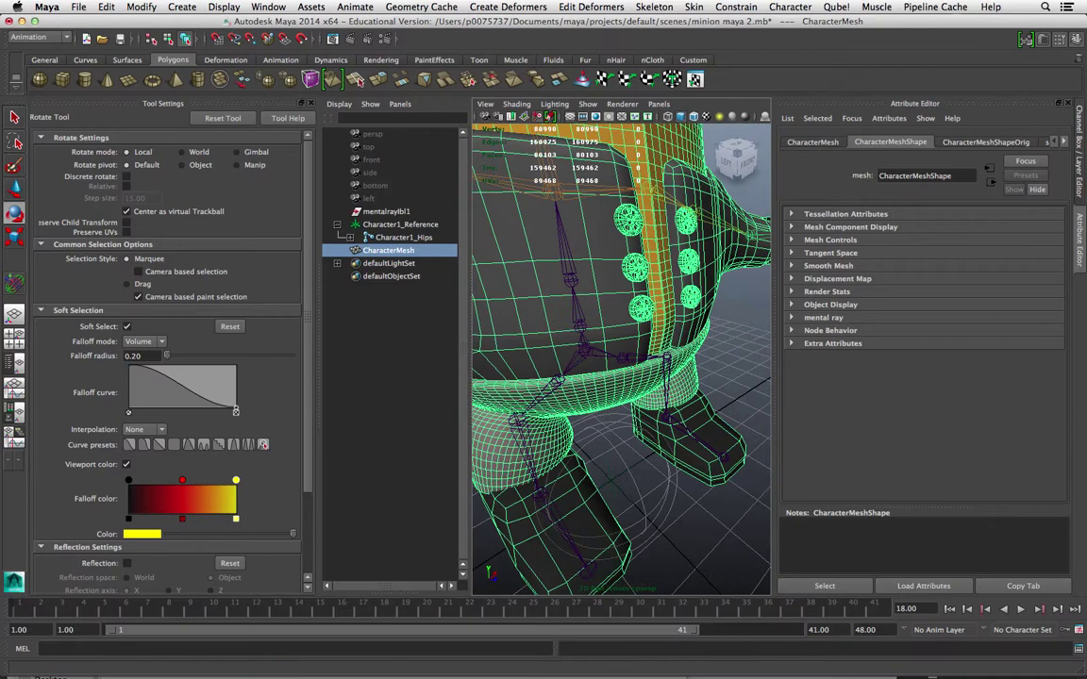
left_click_drag(585, 368, 707, 359, "alt")
scroll(621, 358, "down", 5)
scroll(621, 358, "up", 5)
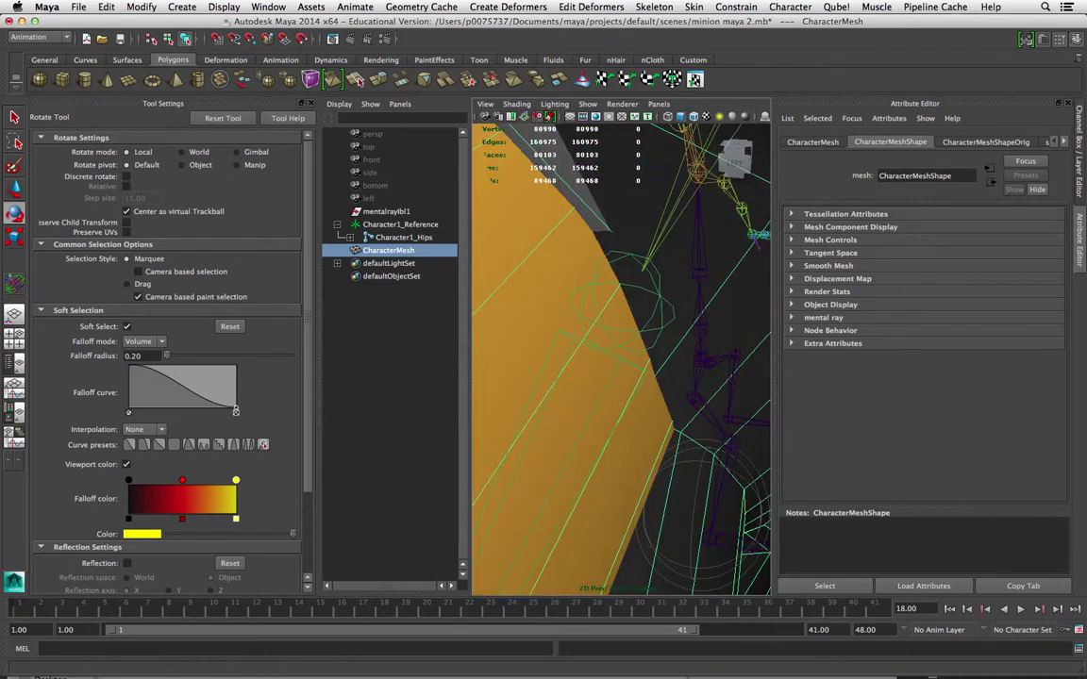
scroll(621, 359, "down", 10)
scroll(621, 358, "up", 5)
left_click_drag(26, 385, 4, 405, "alt")
scroll(621, 358, "down", 5)
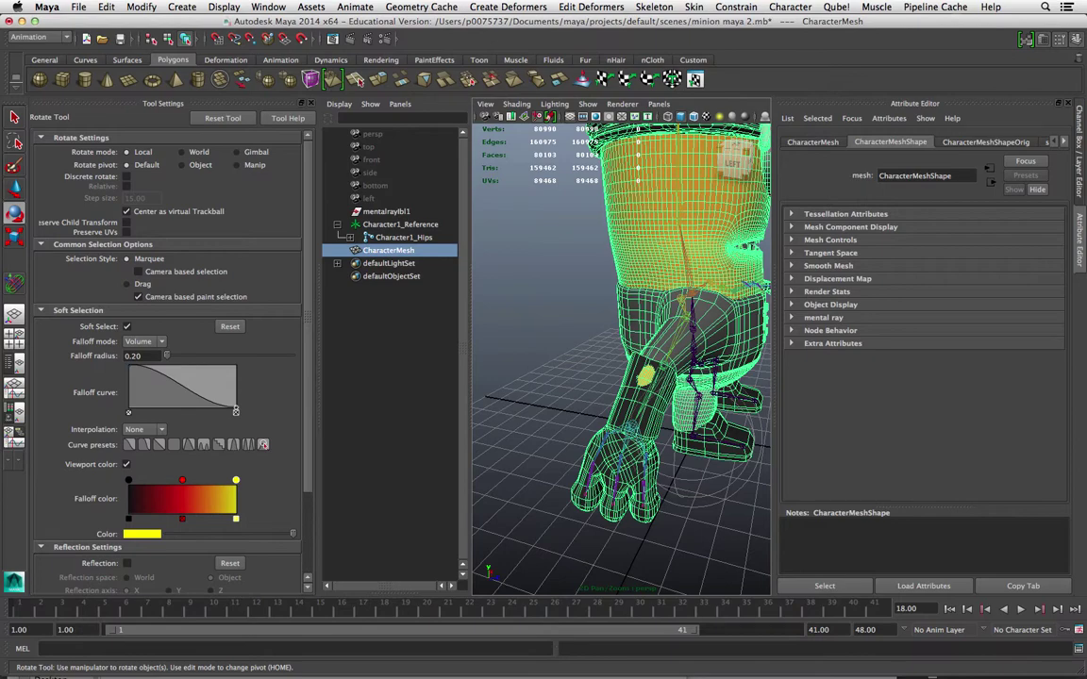
scroll(621, 359, "up", 5)
key("f")
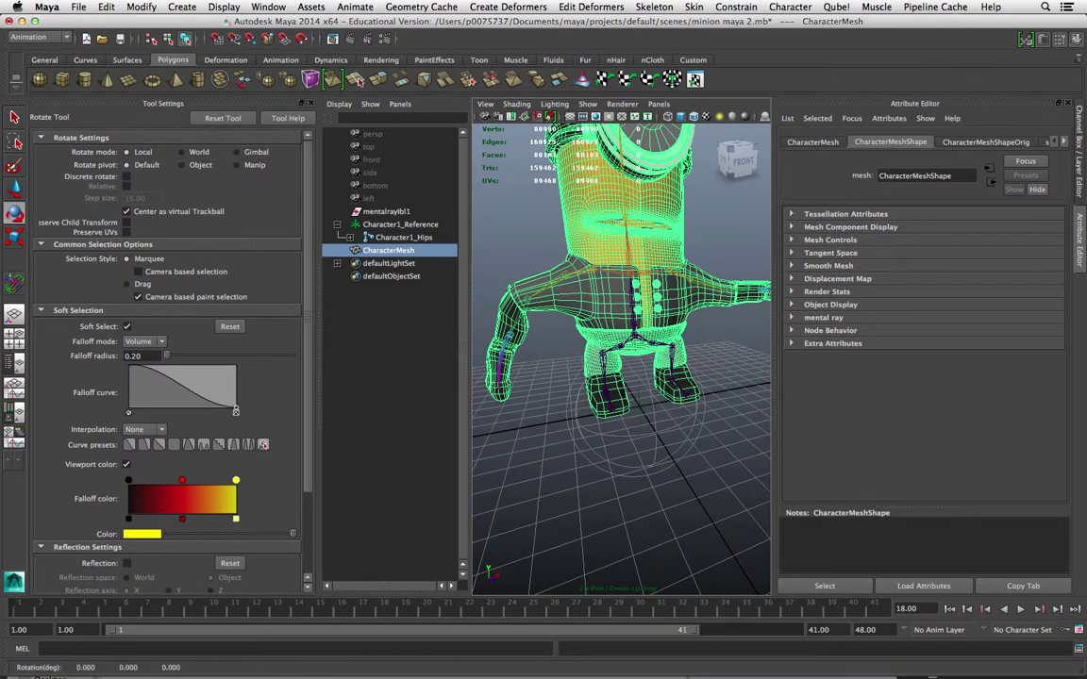
Undo the forearm test bend and close the tool settings, leaving nothing selected
left_click(536, 453)
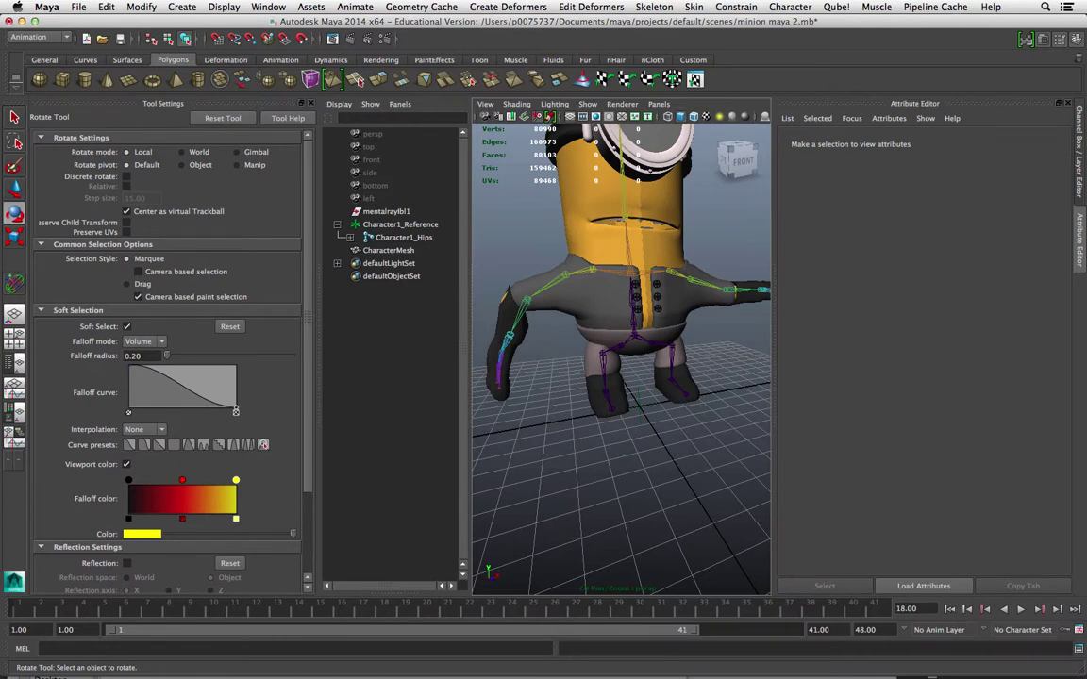
key("super+z")
key("super+z")
key("super+z")
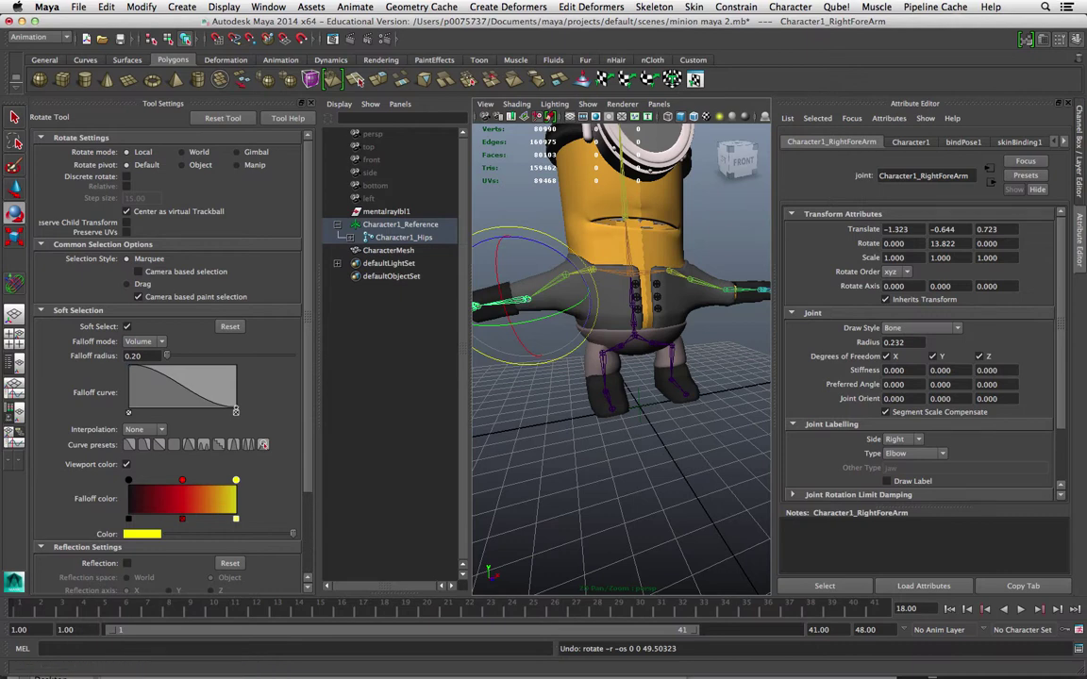
left_click(312, 103)
scroll(475, 358, "up", 4)
scroll(475, 359, "down", 6)
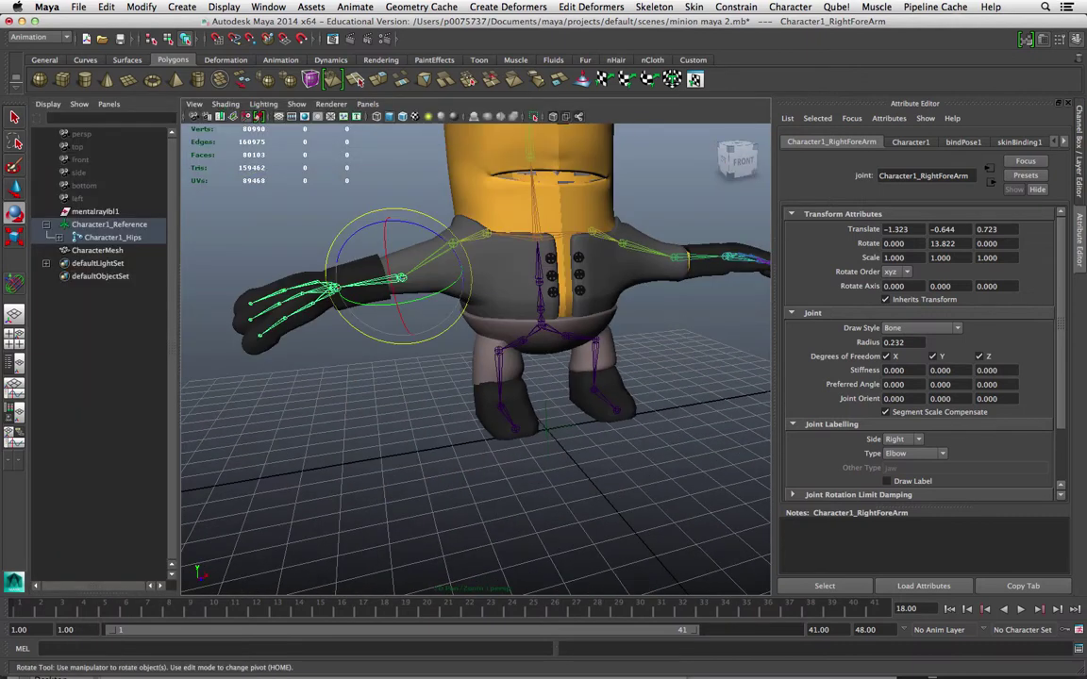
scroll(476, 358, "down", 4)
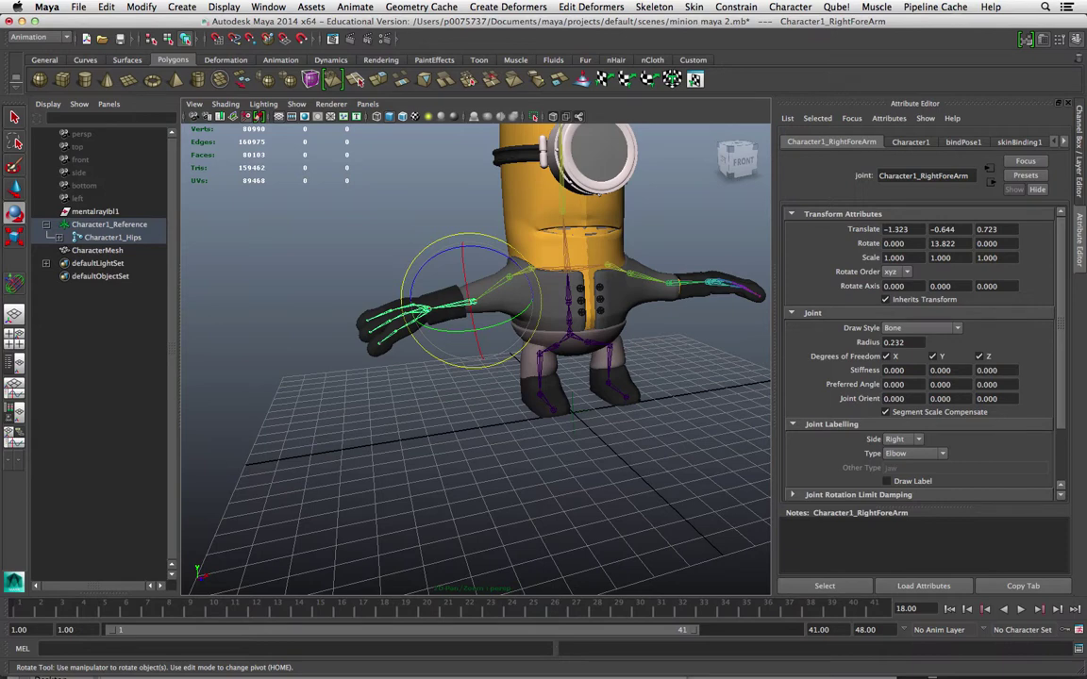
left_click(474, 303)
left_click(406, 416)
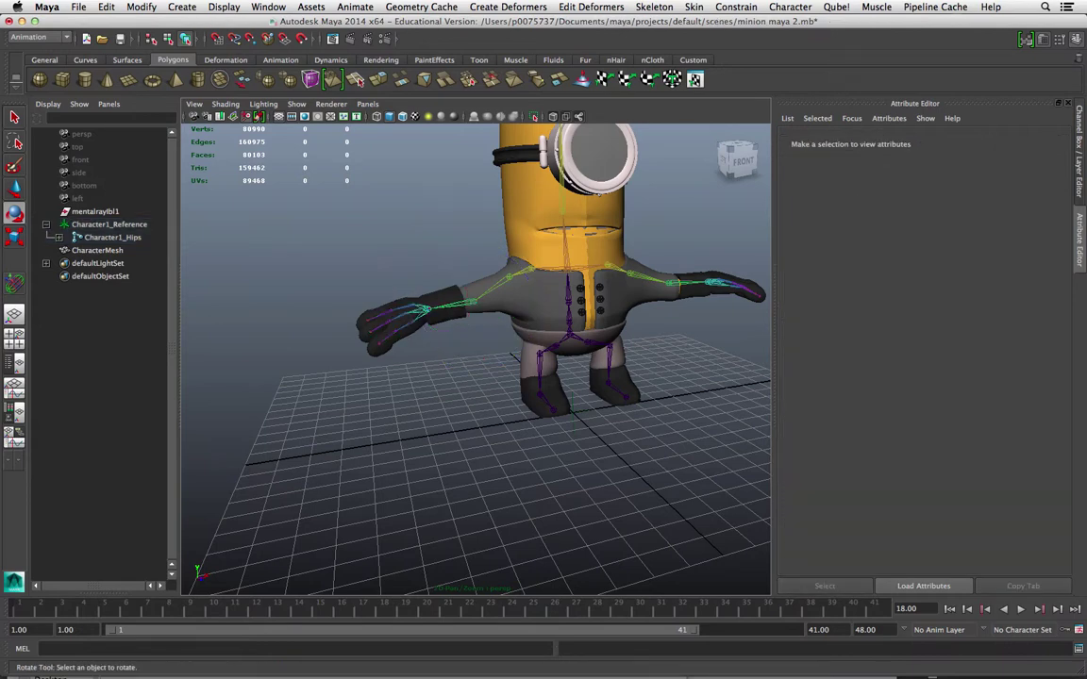
Tilt the Character1_Spine2 joint forward to examine the torso deformation from the side, and undo the rotation
left_click(567, 270)
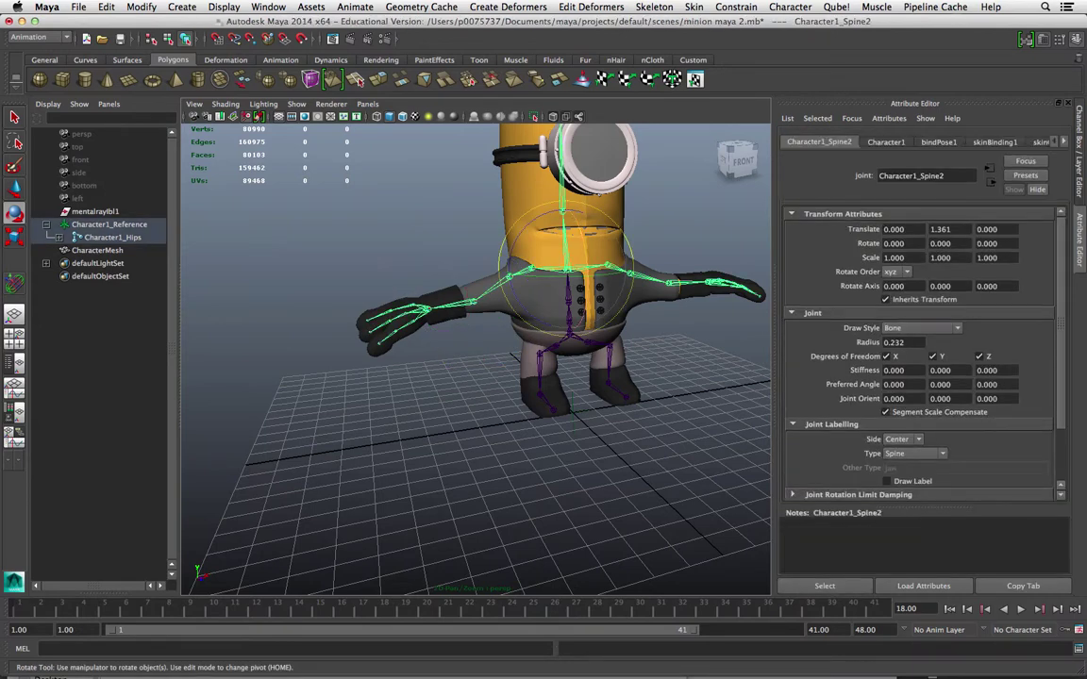
left_click_drag(589, 251, 593, 277)
left_click_drag(472, 396, 623, 375, "alt")
left_click_drag(378, 368, 283, 364, "alt")
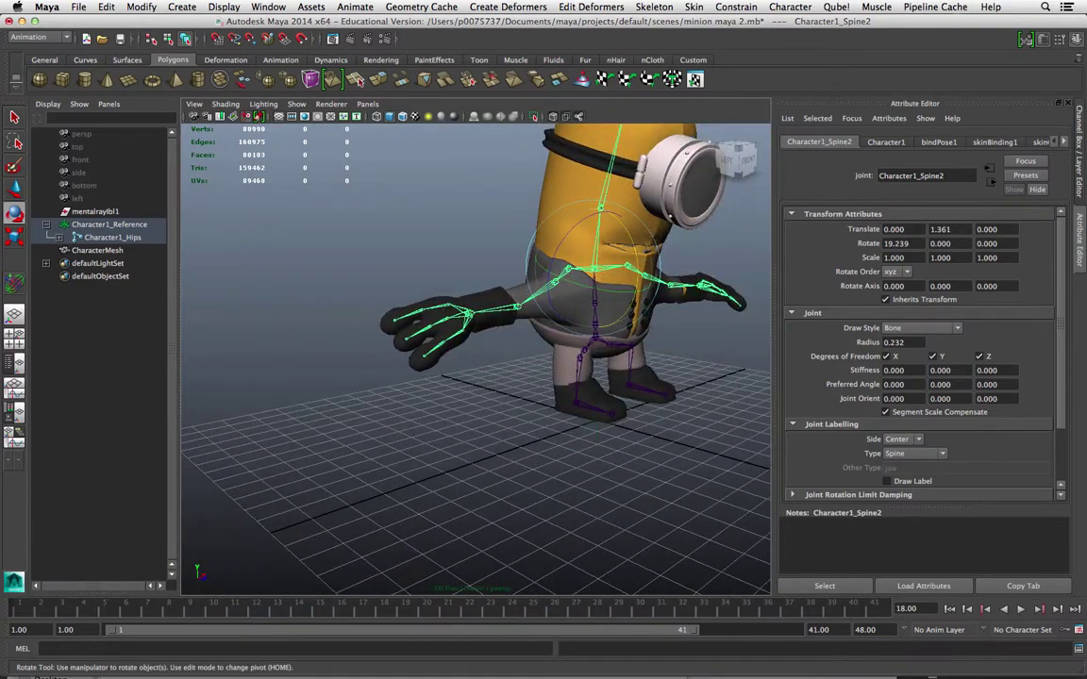
left_click_drag(648, 248, 651, 262)
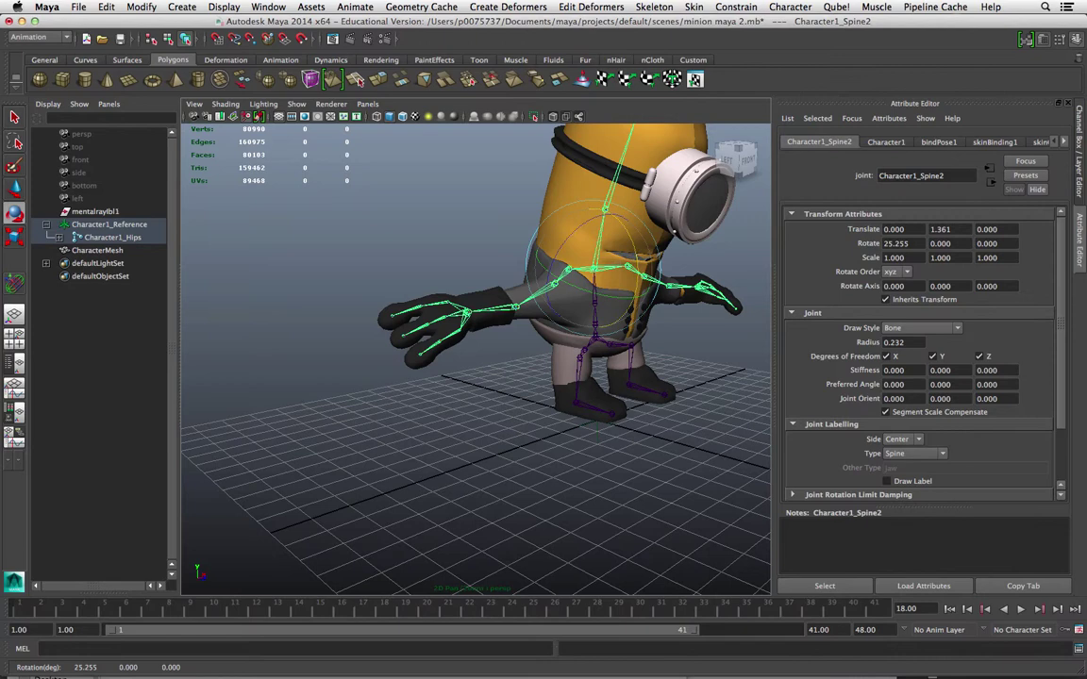
key("super+z")
key("super+z")
Save the scene under its current name, accepting the student version notice
left_click(78, 7)
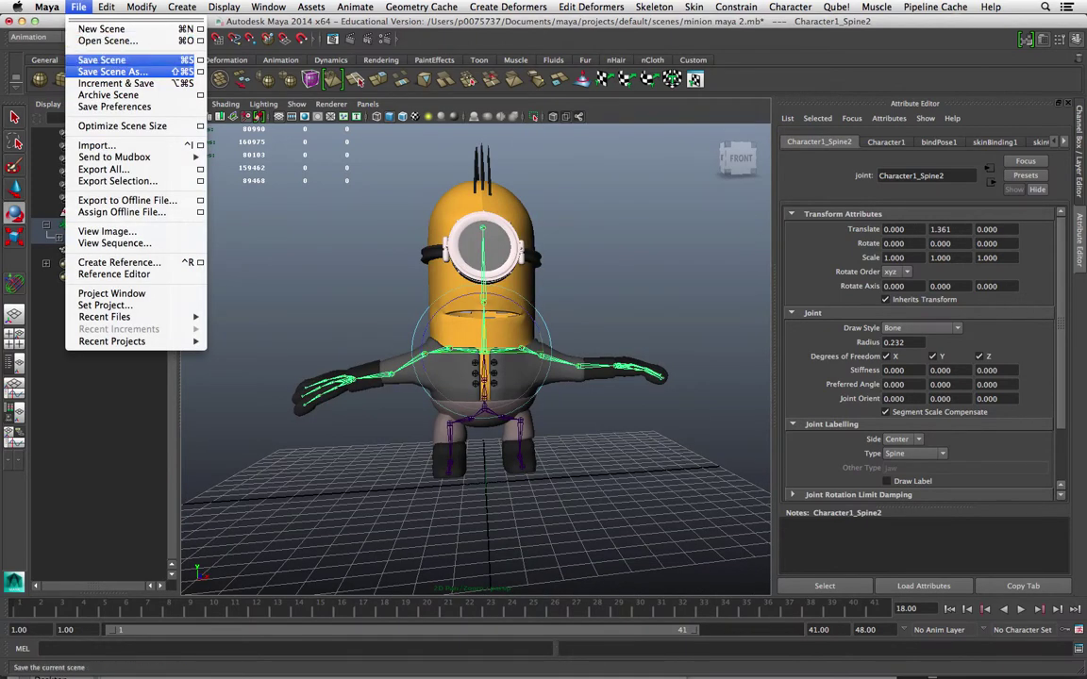
left_click(101, 59)
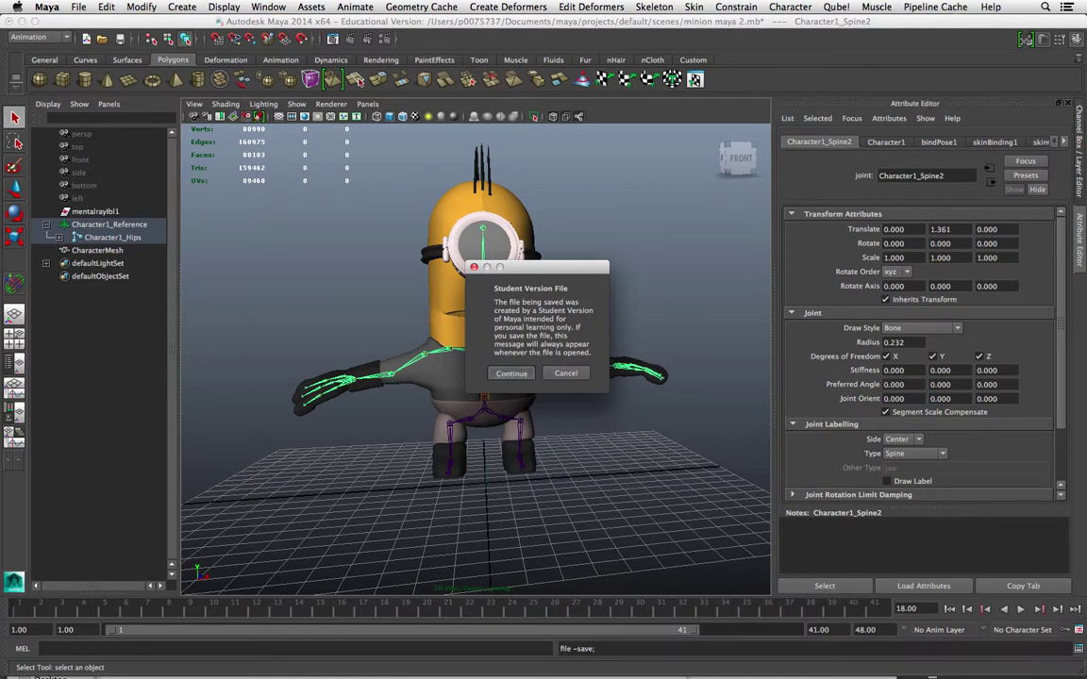
key("Return")
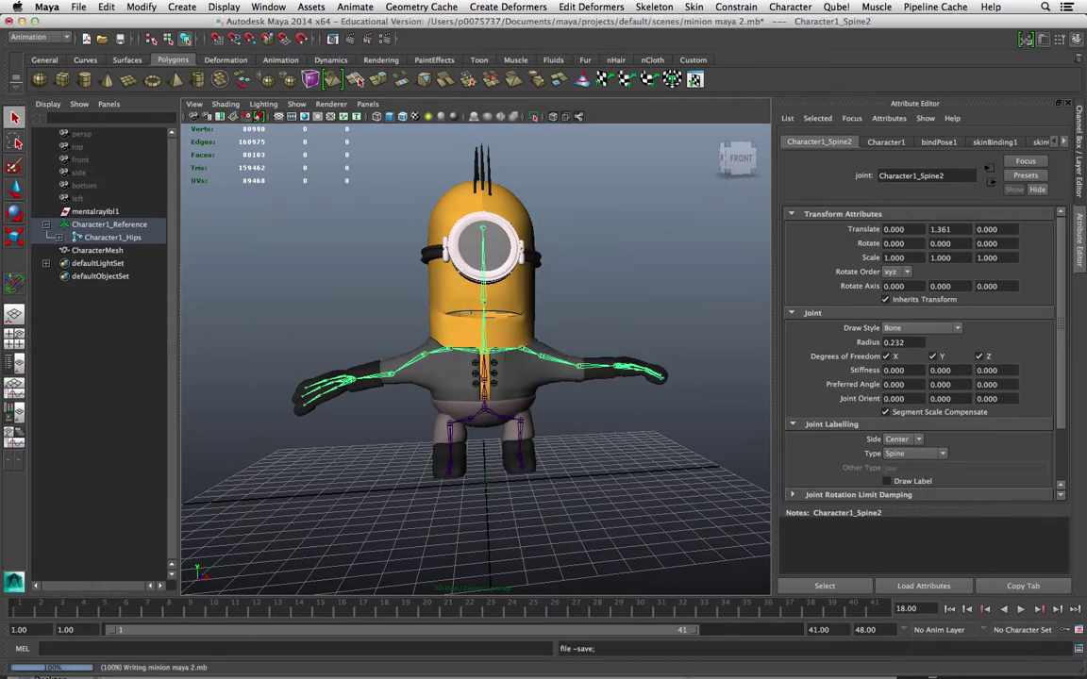
Export CharacterMesh together with Character1_Reference as an FBX file named Minion Rigged in the project's scenes folder
left_click(97, 238)
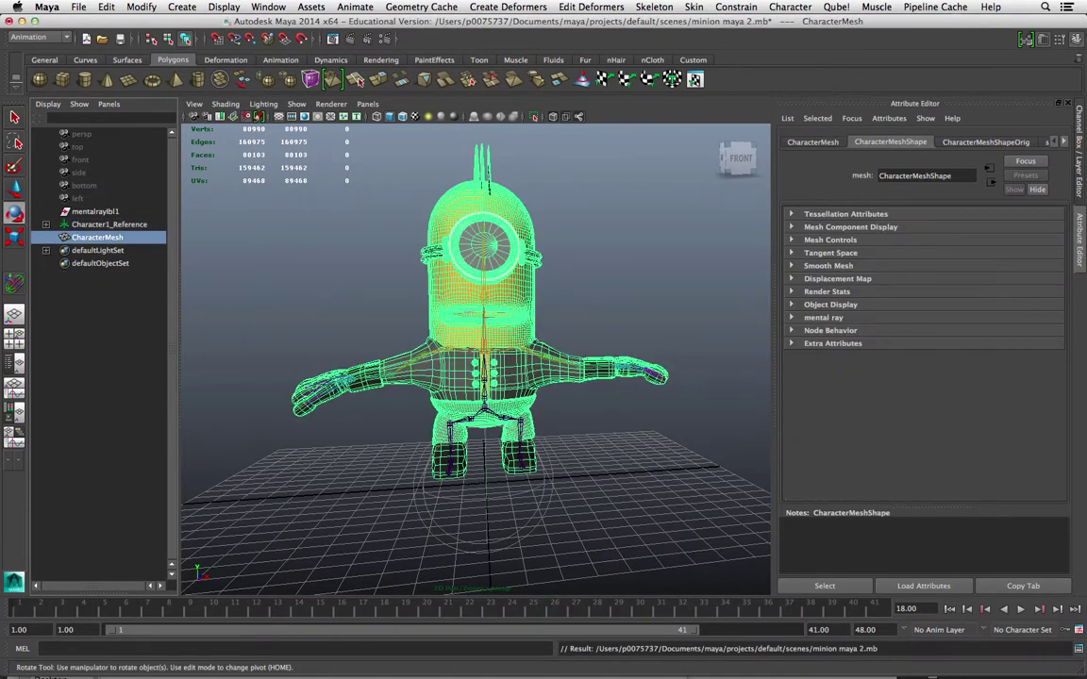
left_click(104, 224)
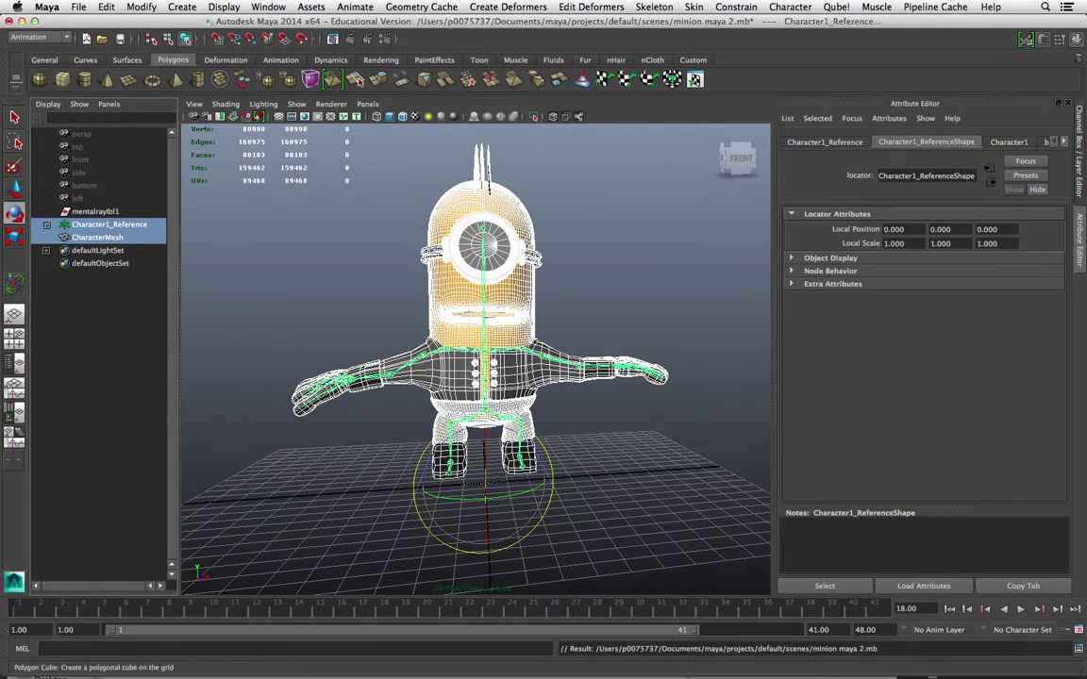
left_click(78, 7)
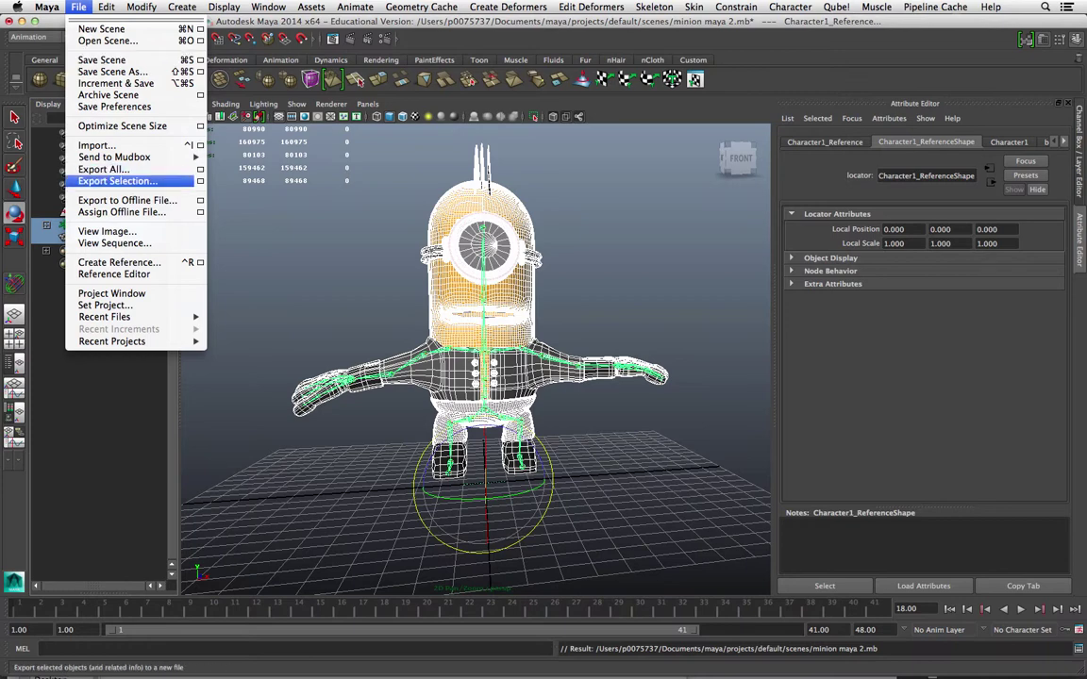
left_click(118, 180)
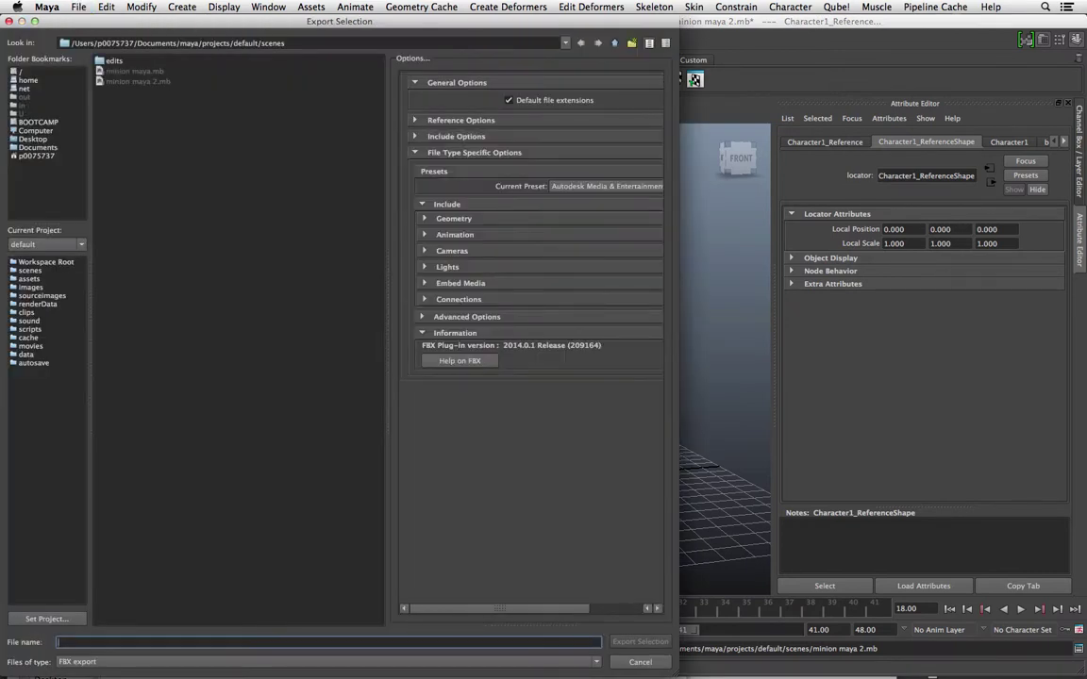
type("Mini")
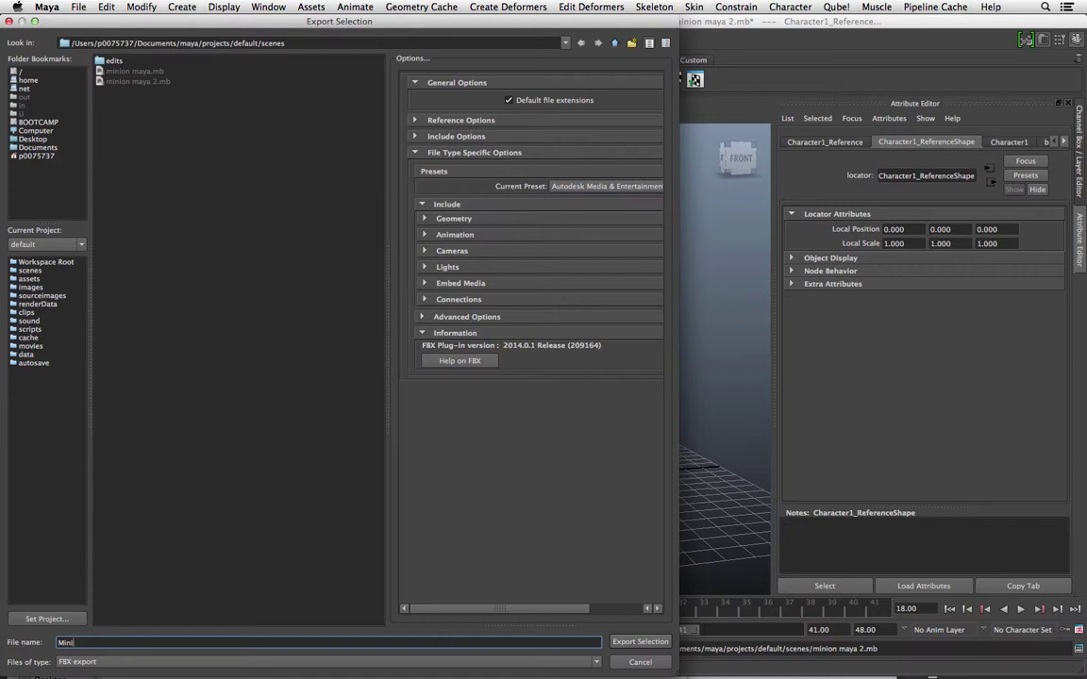
type("on Rigged")
key("Return")
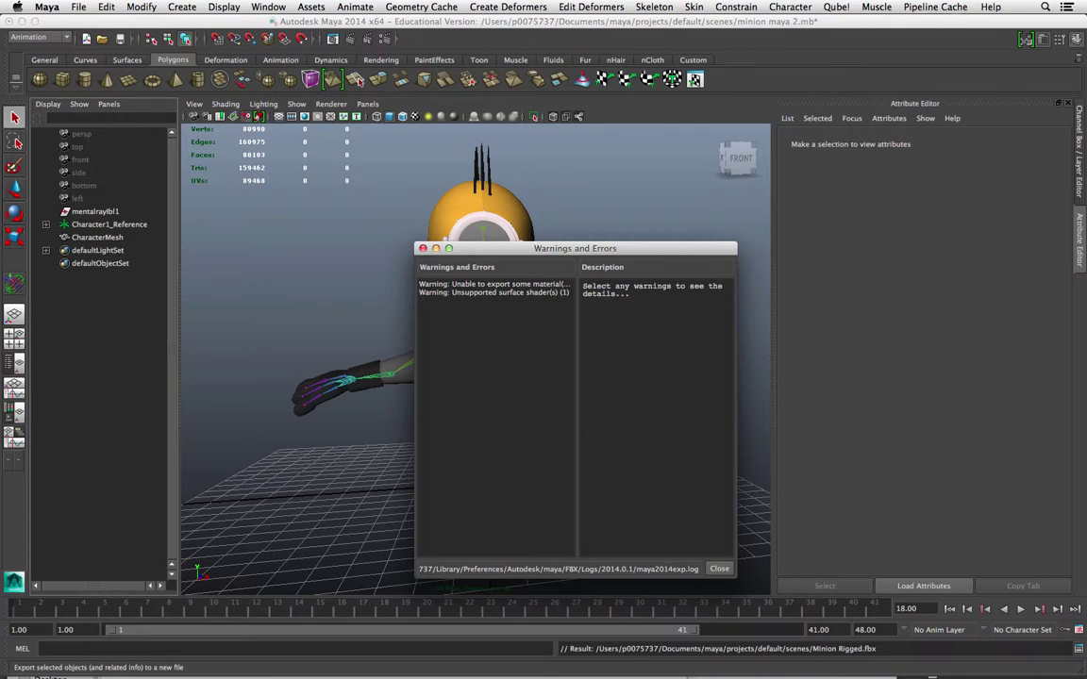
Read the details of both FBX export warnings, on unsupported materials and surface shaders, and close the warnings window
left_click(495, 284)
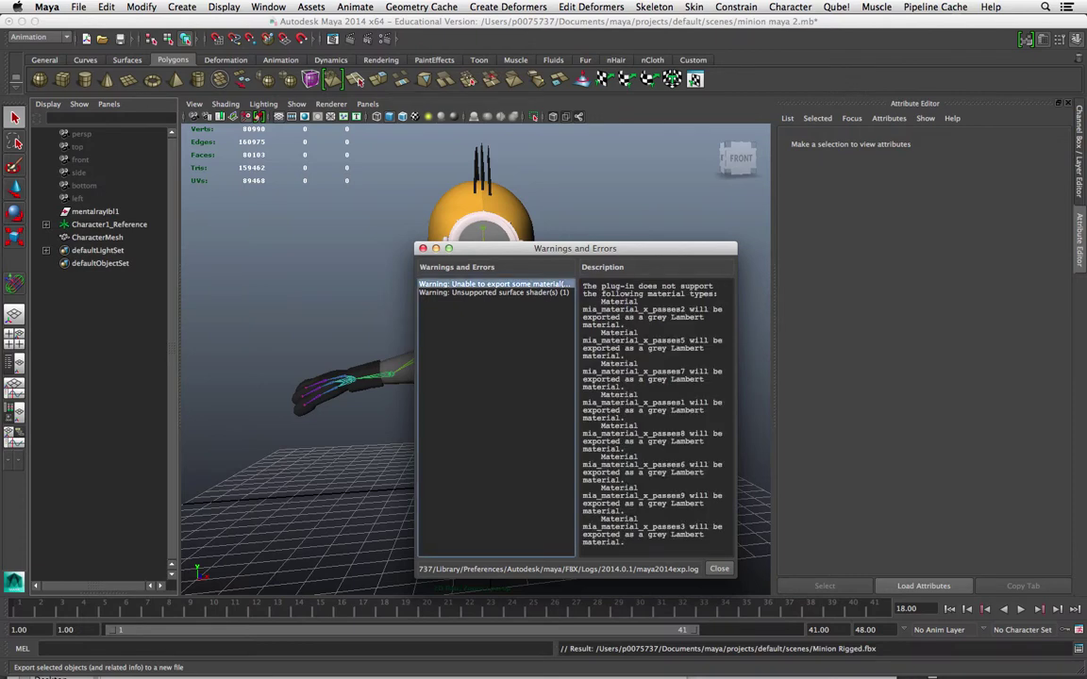
left_click_drag(575, 248, 431, 190)
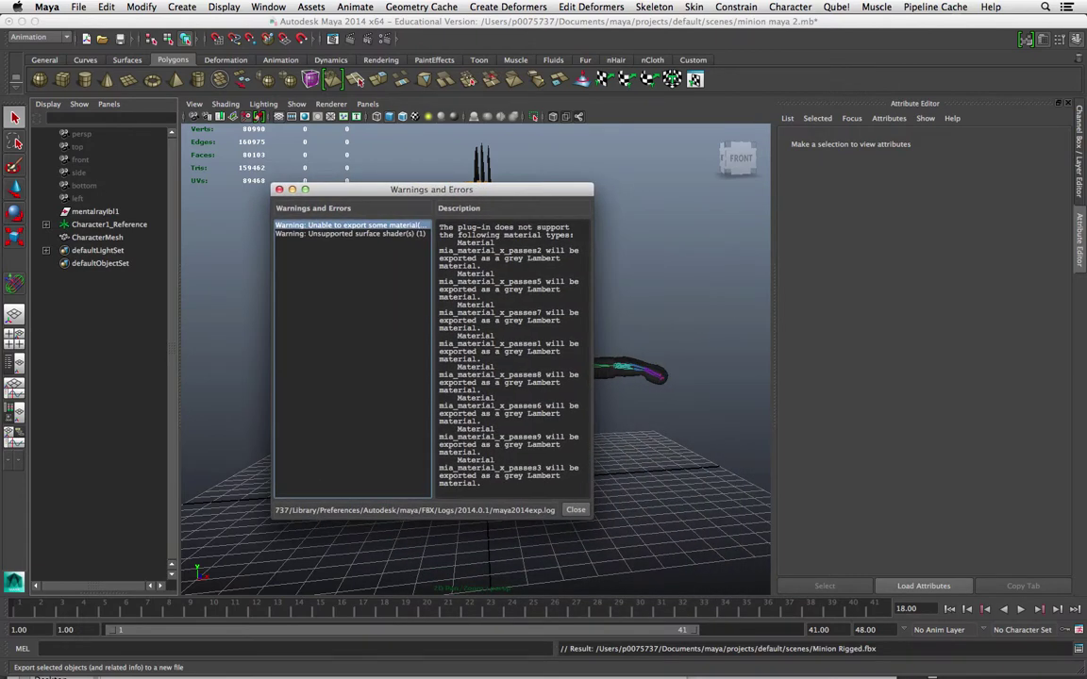
left_click_drag(591, 516, 908, 546)
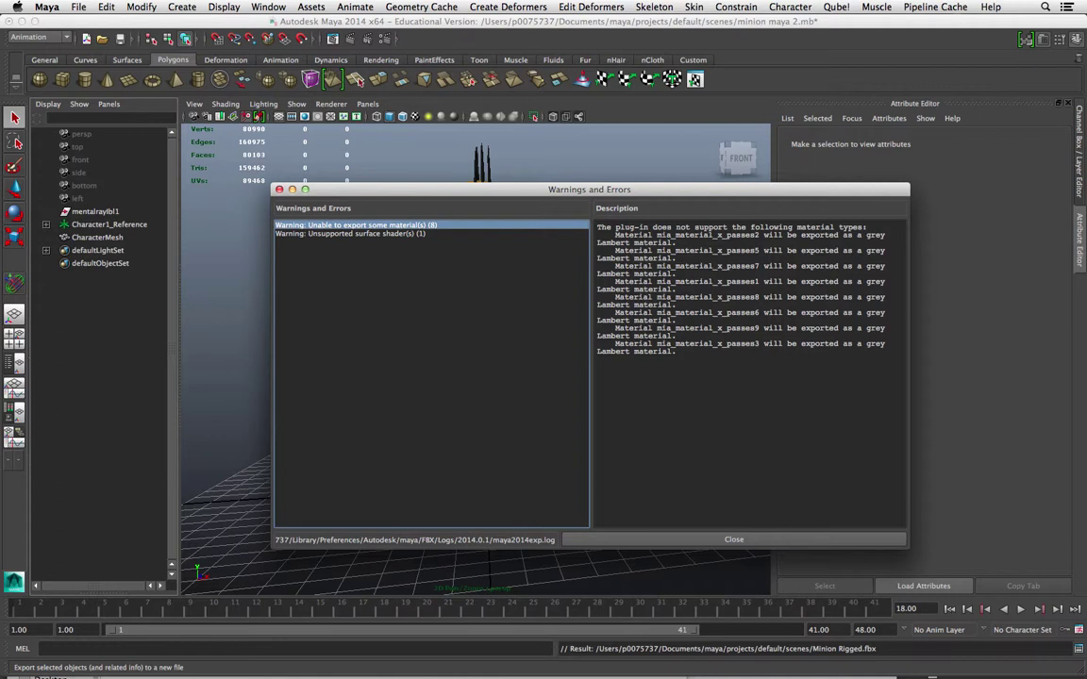
left_click(351, 234)
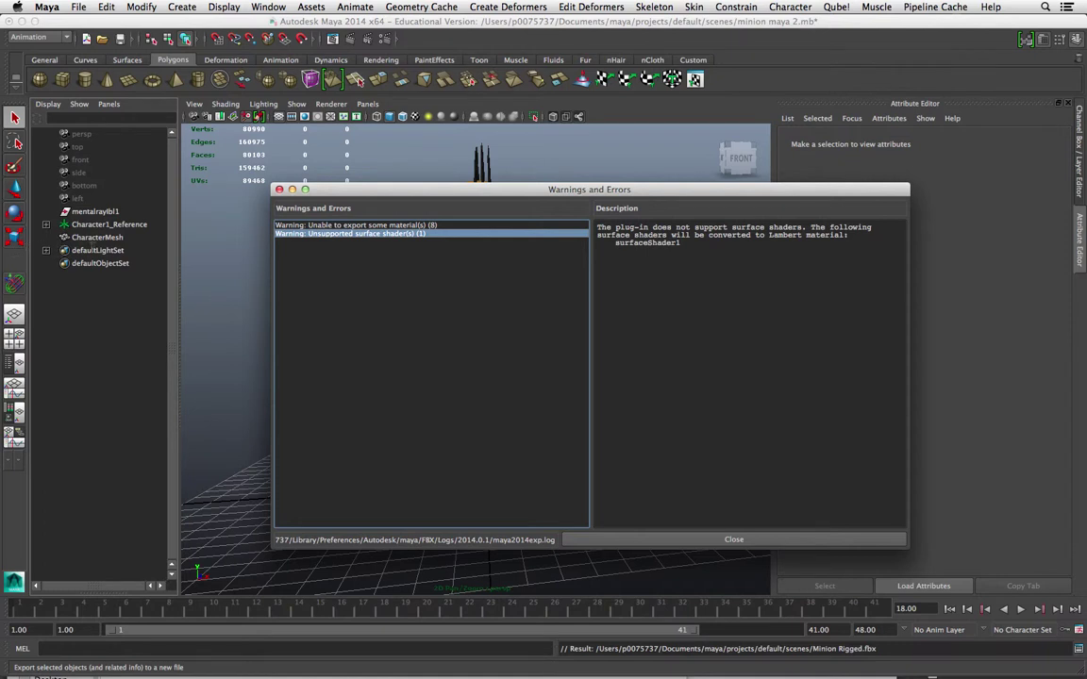
left_click_drag(589, 189, 832, 234)
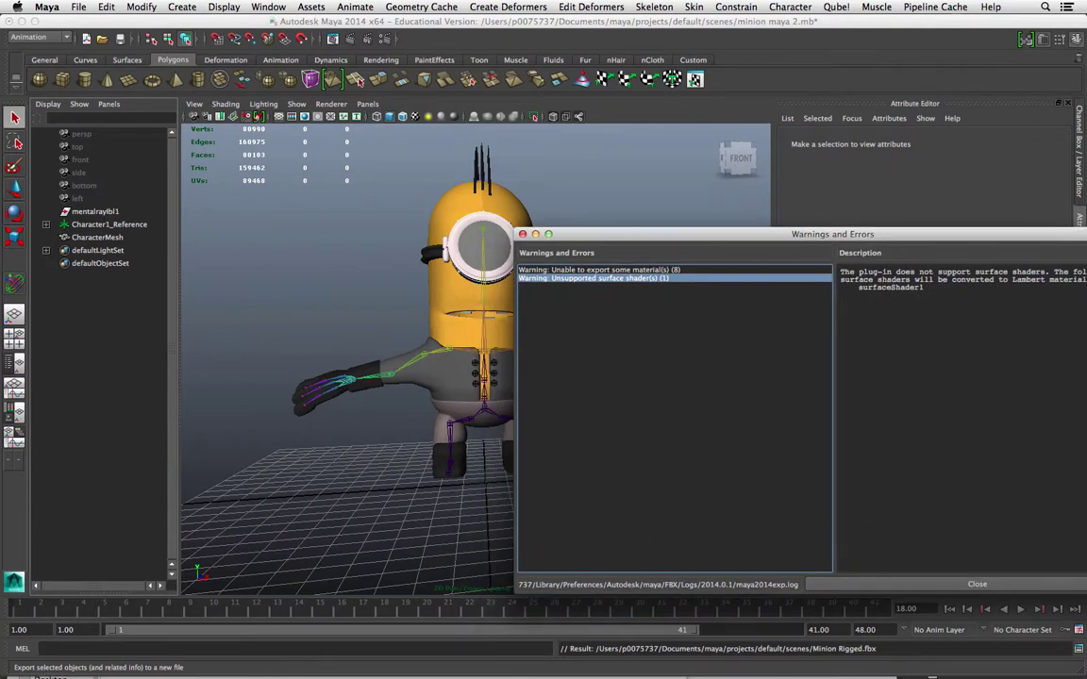
left_click_drag(832, 234, 689, 204)
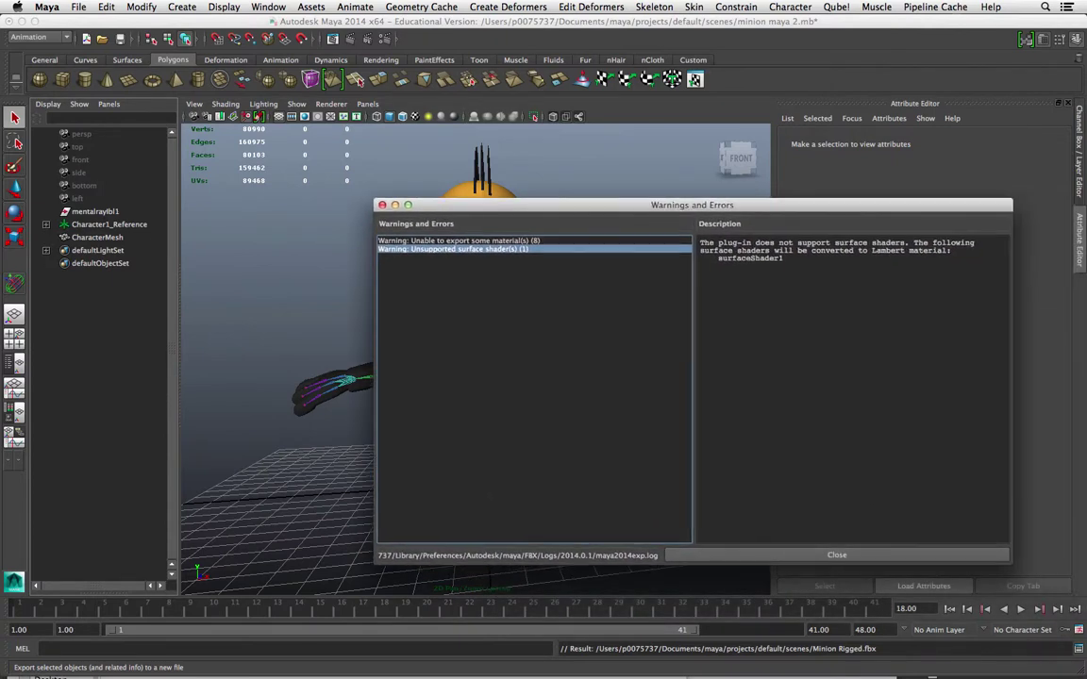
left_click(103, 562)
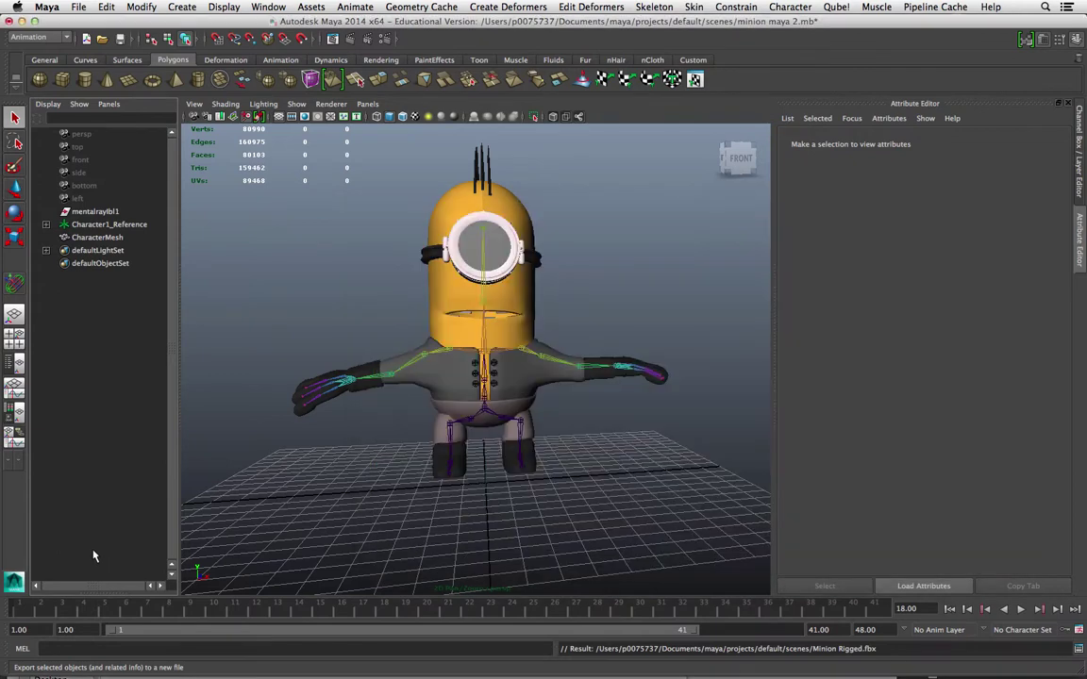
Look through the Plug-in Manager for the load status of fbxmaya.bundle and close the manager
left_click(223, 7)
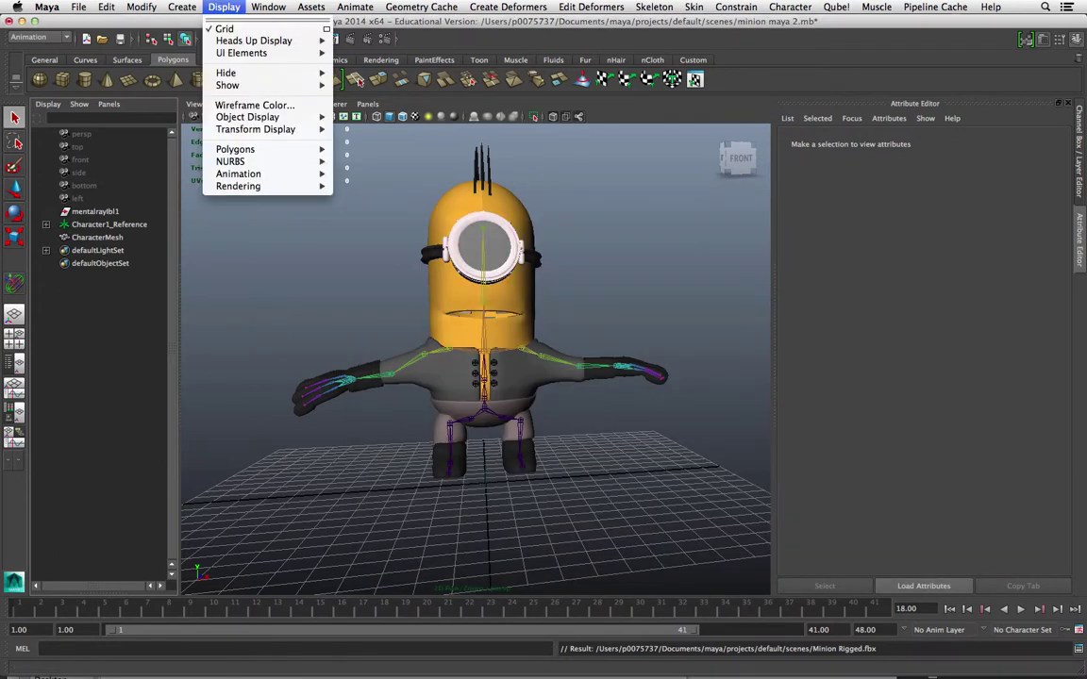
mouse_move(268, 7)
mouse_move(304, 78)
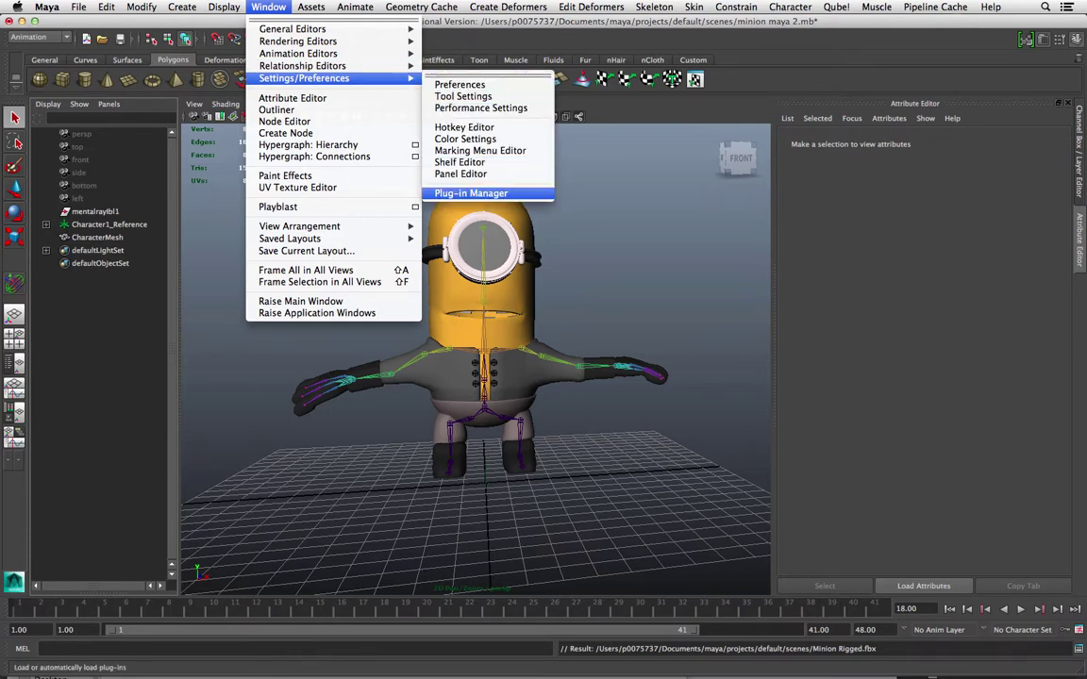
left_click(471, 192)
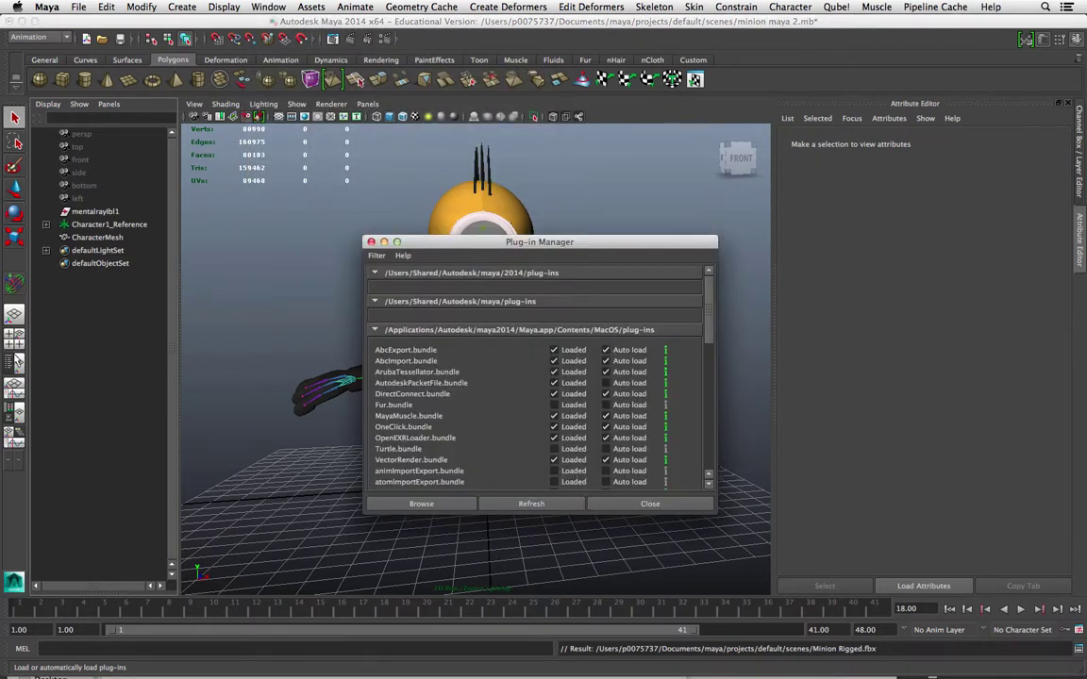
left_click_drag(709, 336, 709, 419)
scroll(528, 415, "down", 3)
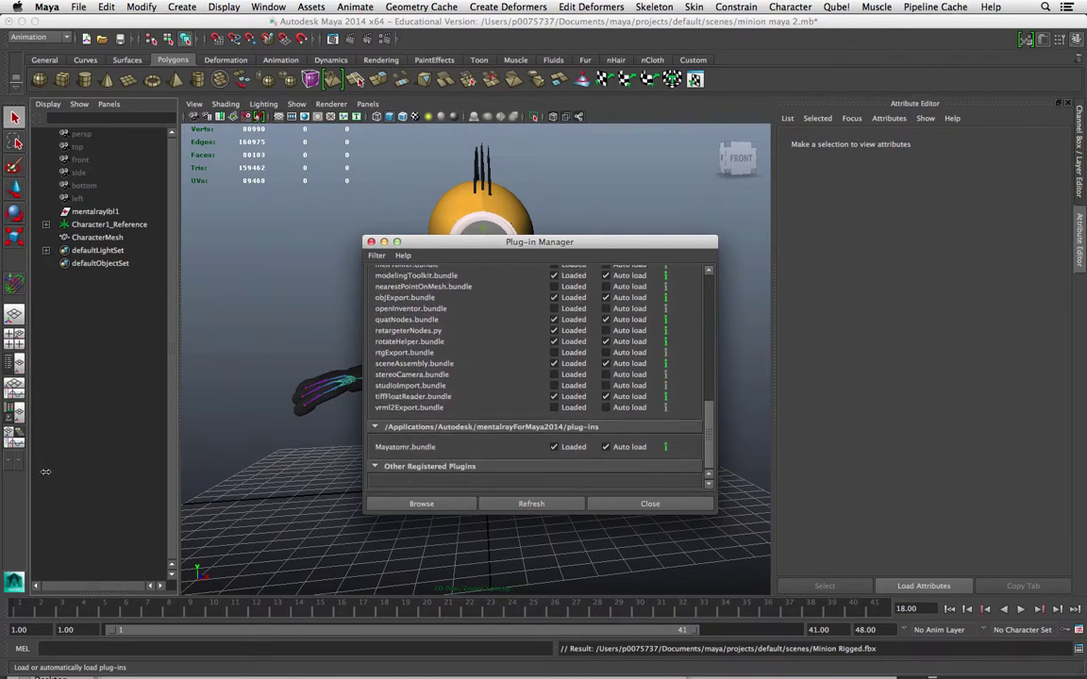
scroll(529, 415, "up", 4)
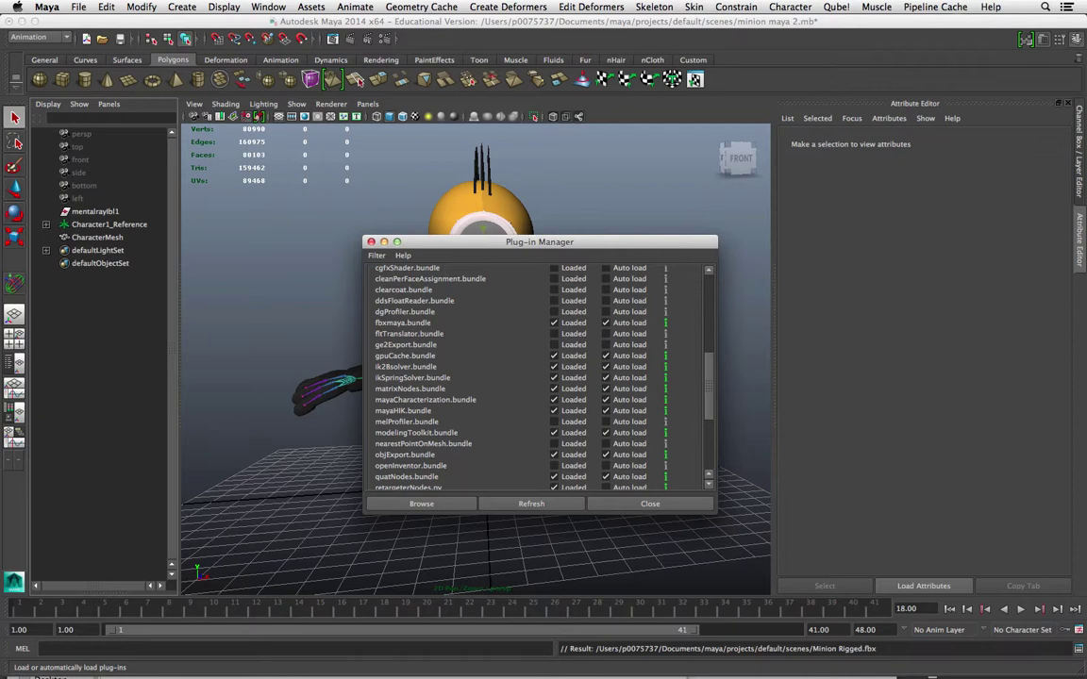
key("super+w")
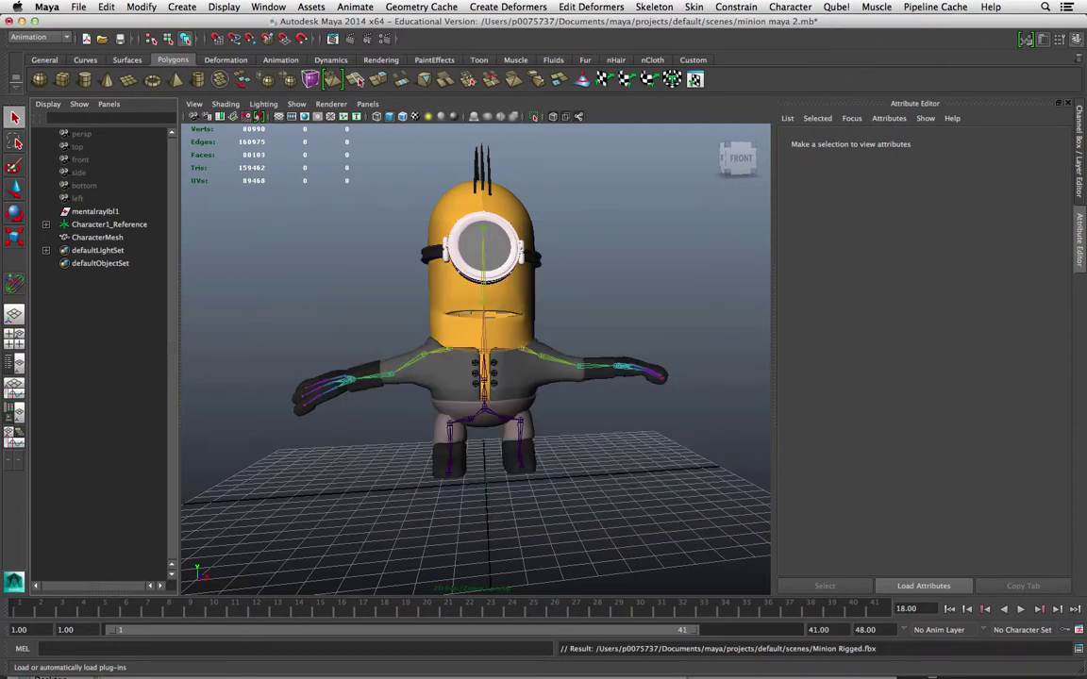
Rotate the Character1_LeftLeg joint about 16 degrees in X to test how the leg and boot deform
left_click_drag(510, 349, 396, 360, "alt")
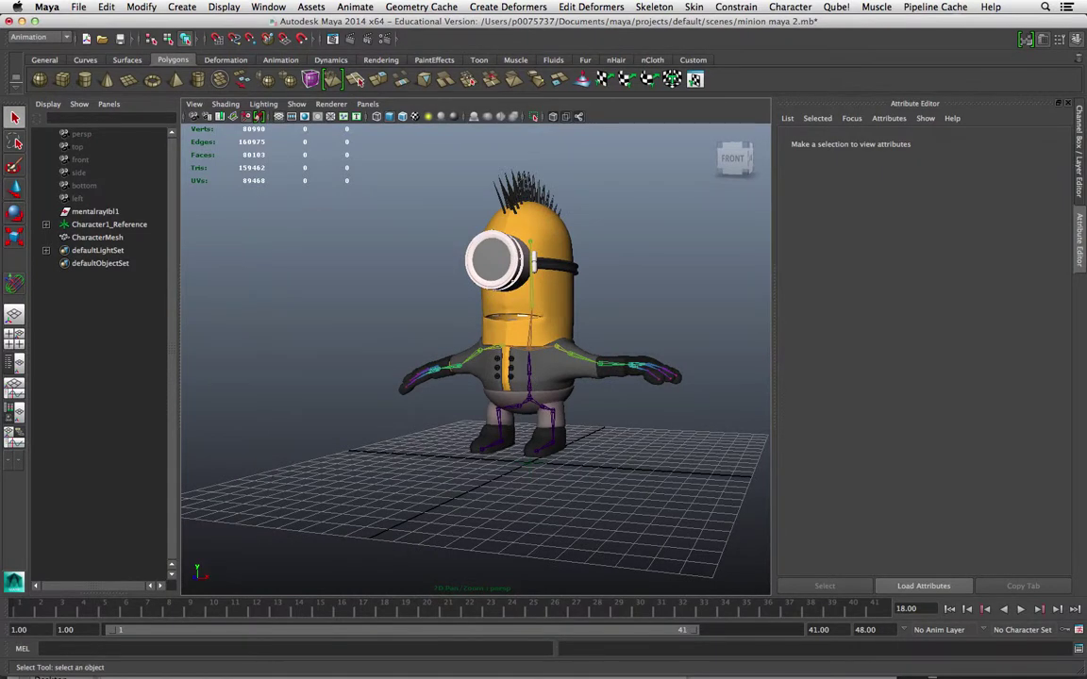
left_click(553, 425)
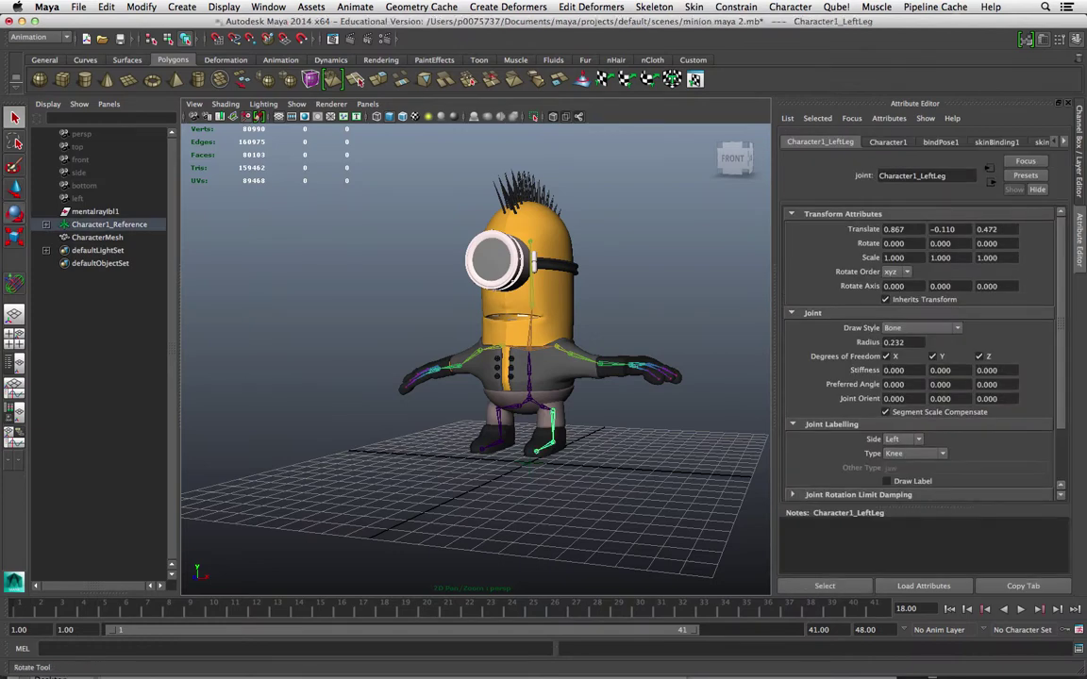
key("e")
mouse_move(531, 442)
left_mouse_down()
mouse_move(535, 377)
mouse_move(534, 453)
left_mouse_up()
scroll(535, 434, "down", 5)
scroll(649, 364, "up", 10)
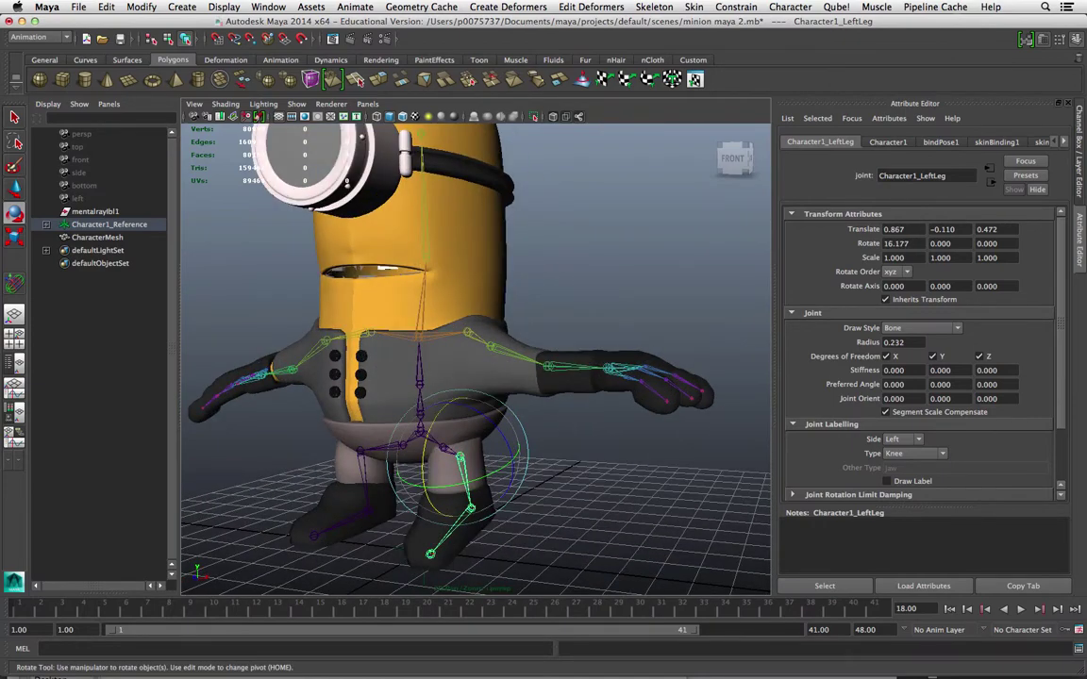
middle_click_drag(649, 364, 623, 350, "alt")
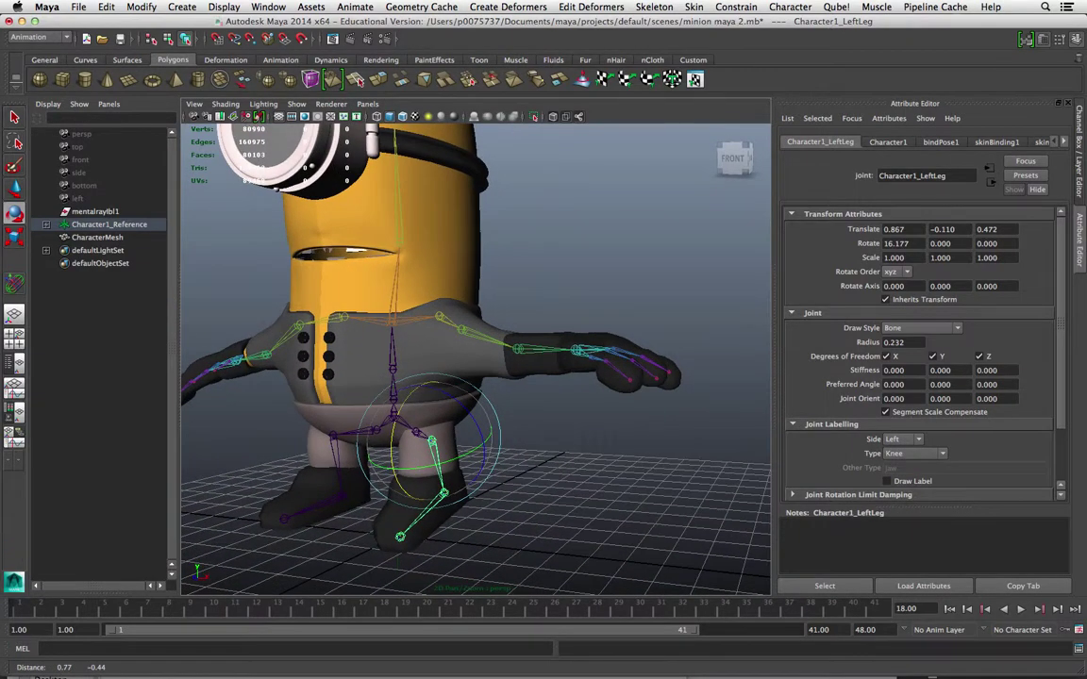
Examine the bent left leg without a selection, and inspect the Character1_LeftFoot joint up close from the front
left_click(385, 442)
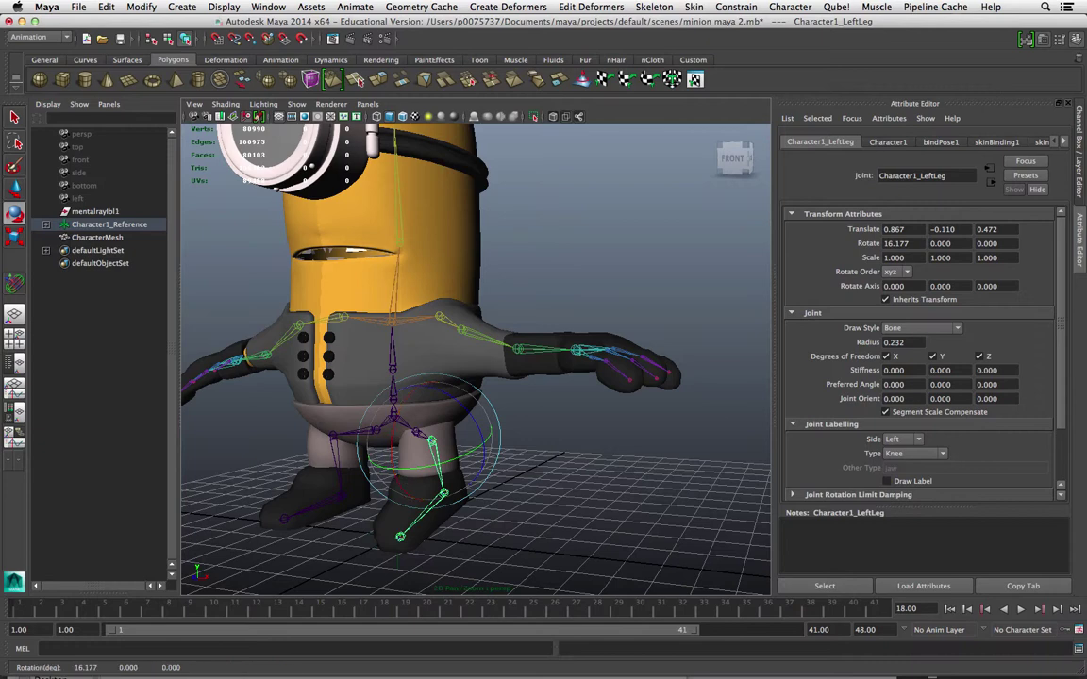
left_click(578, 423)
left_click(438, 467)
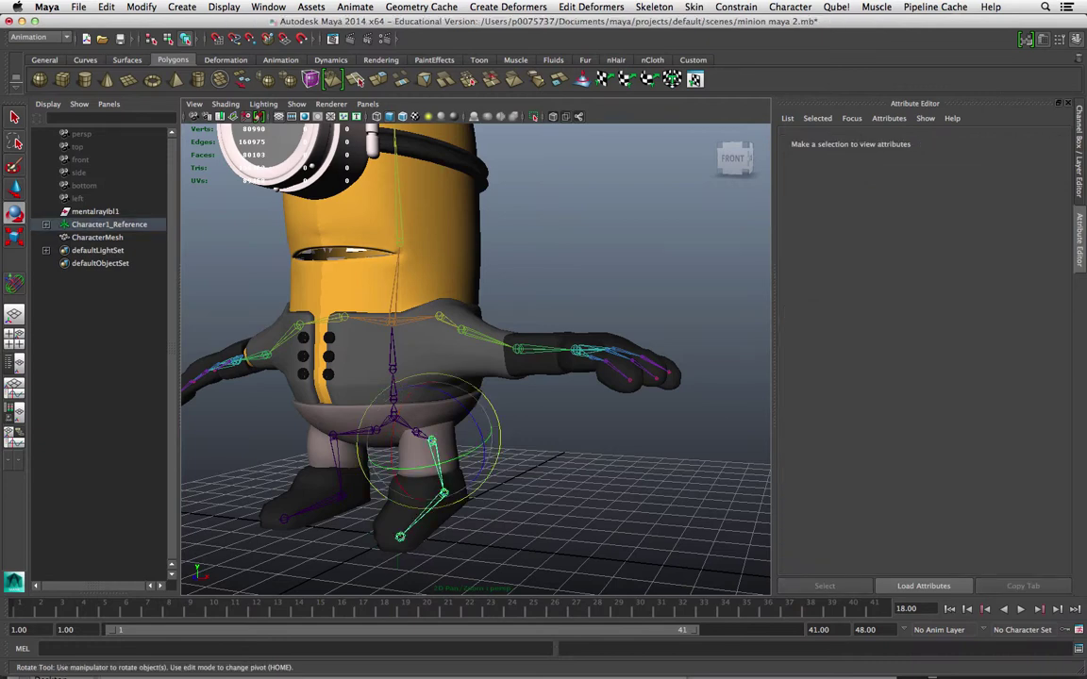
left_click(432, 441)
left_click(563, 451)
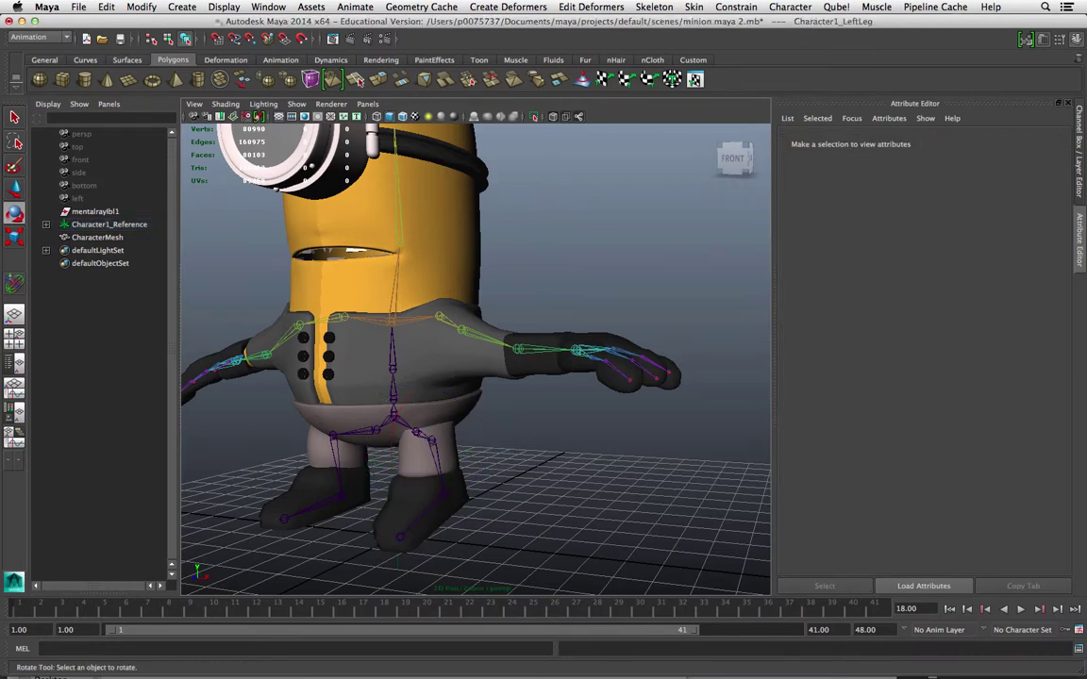
left_click(443, 494)
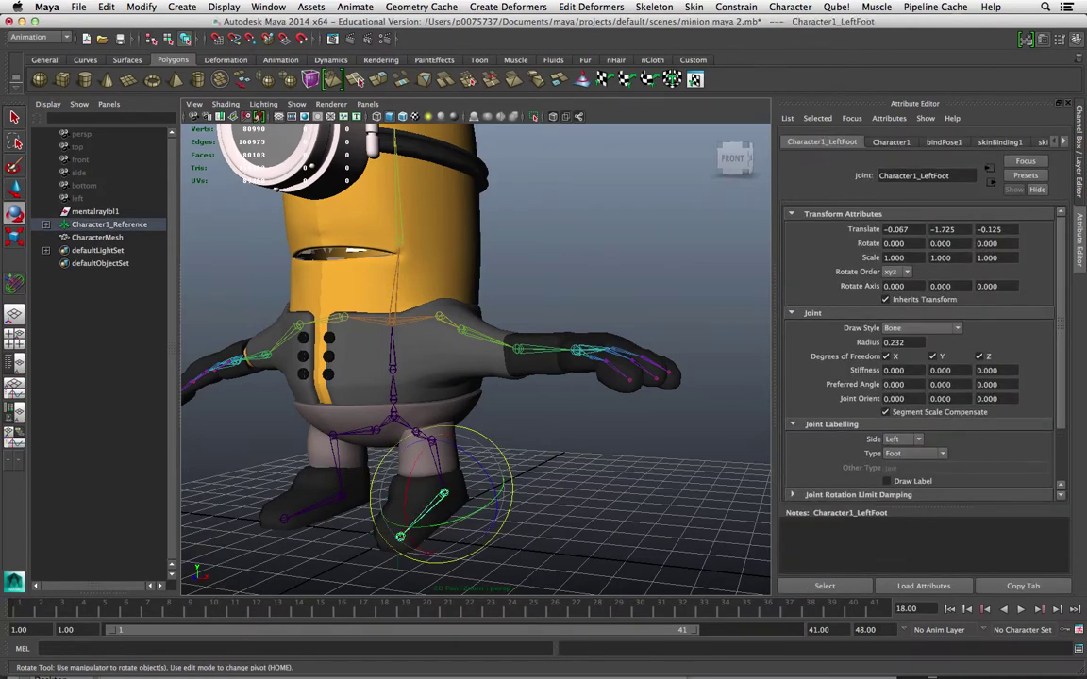
scroll(476, 415, "up", 4)
left_click_drag(453, 424, 594, 413, "alt")
middle_click_drag(510, 415, 614, 352, "alt")
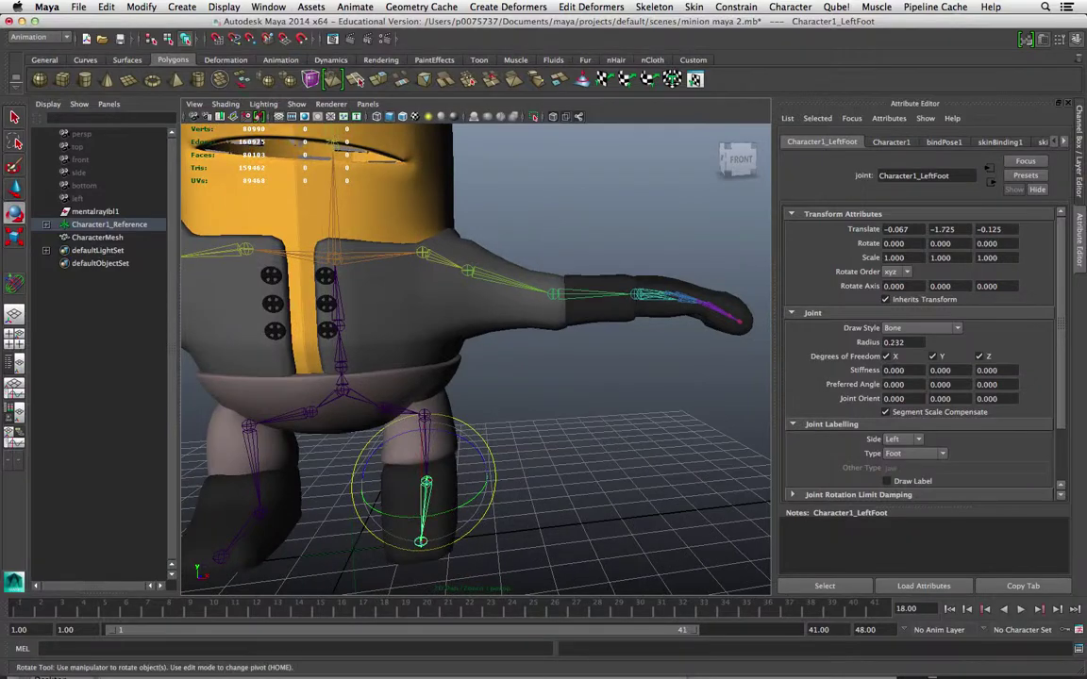
left_click_drag(547, 415, 590, 401, "alt")
Inspect the Character1_LeftUpLeg hip joint, reselect Character1_LeftLeg, and view the whole character with the leg bent
left_click(455, 373)
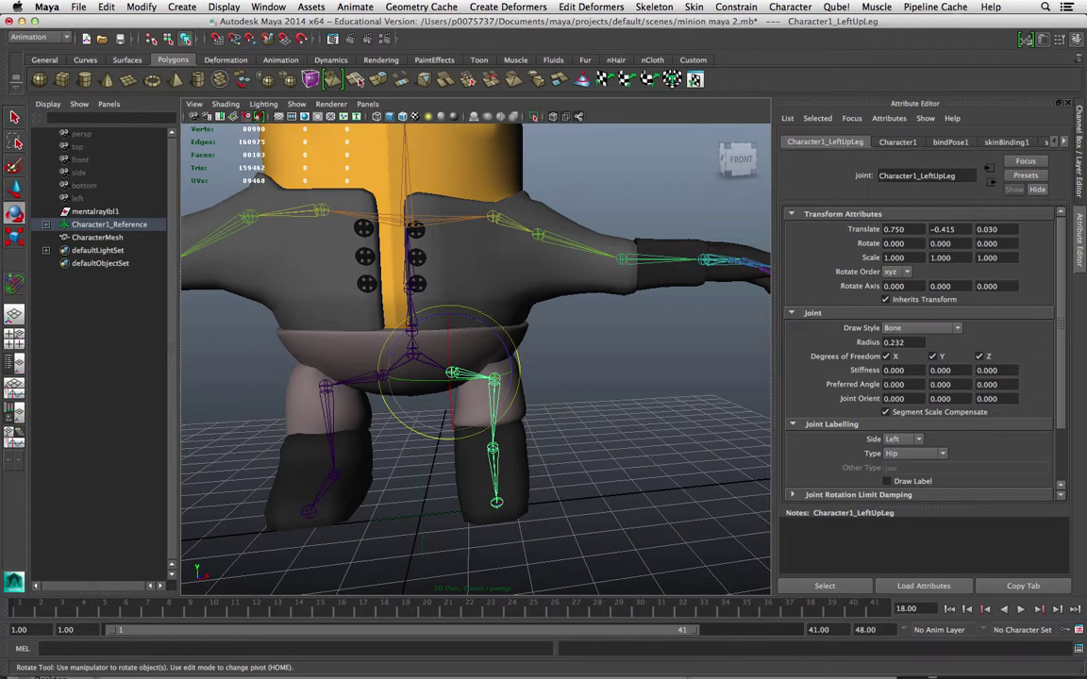
left_click(576, 415)
left_click(494, 381)
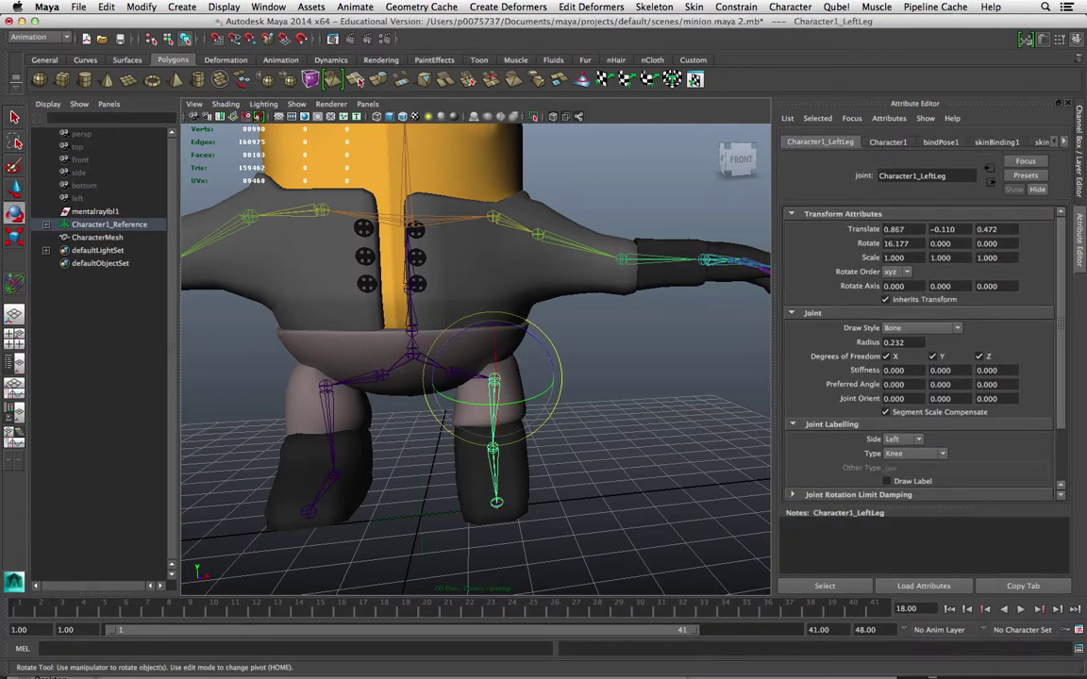
left_click_drag(546, 408, 486, 429, "alt")
scroll(486, 435, "up", 3)
key("a")
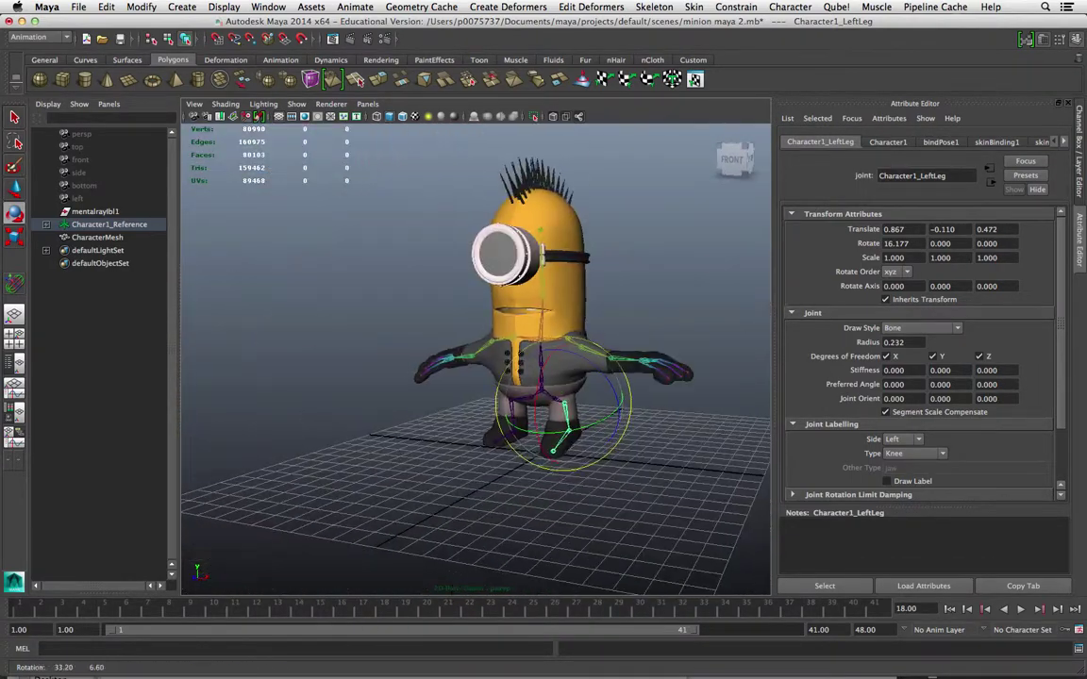